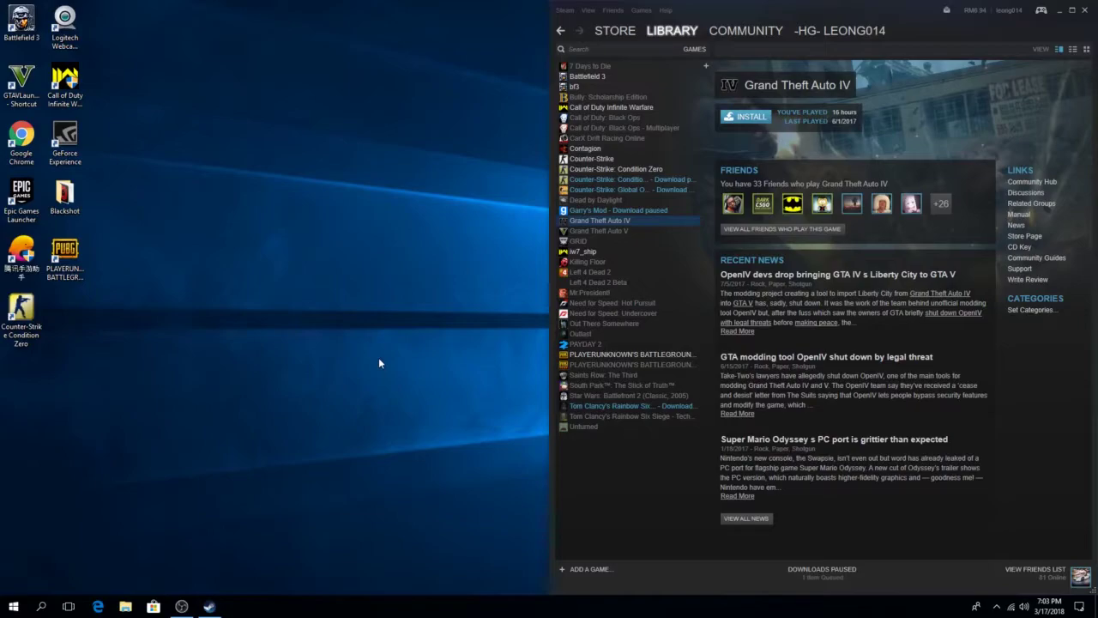
- Launch Google Chrome and open the channel's YouTube video manager page
double_click(34, 142)
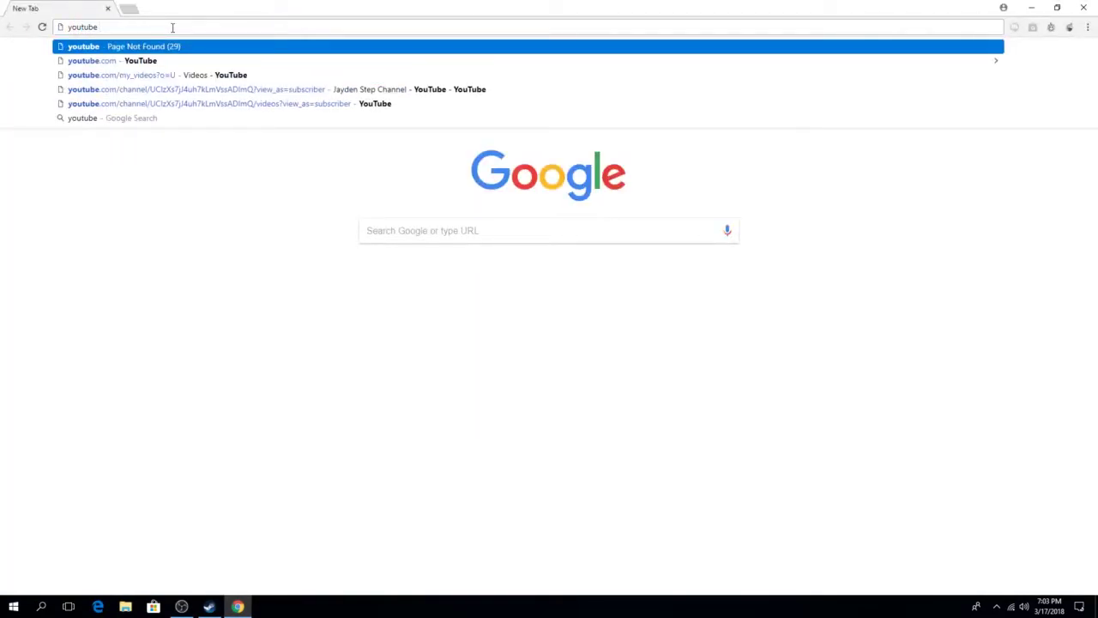
key("Return")
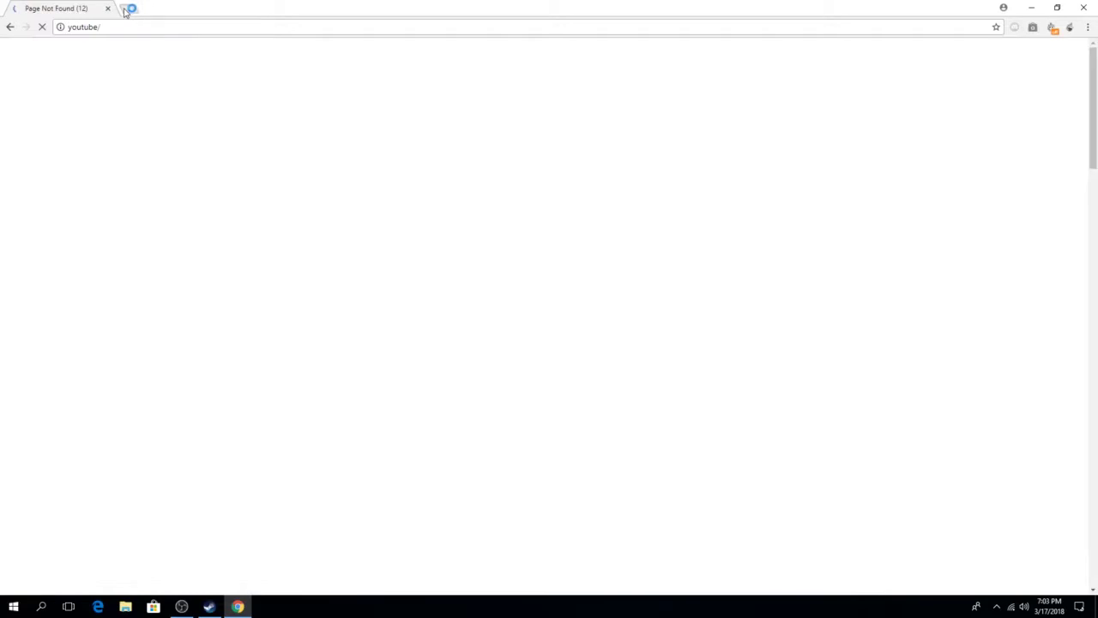
left_click(129, 9)
left_click(107, 8)
type("youtub")
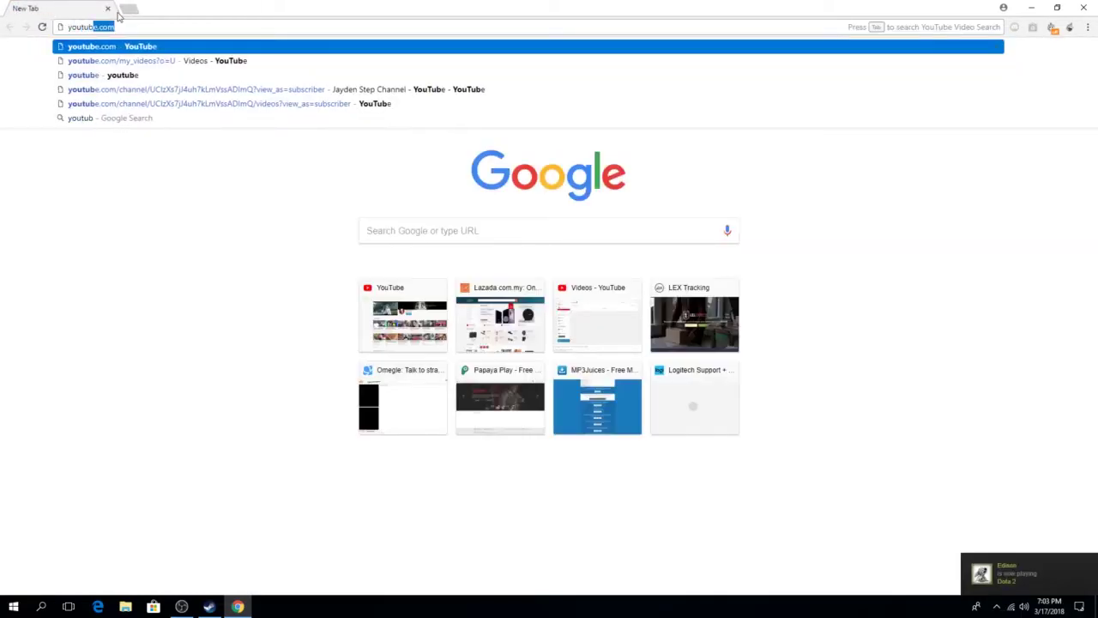
type("e")
key("BackSpace")
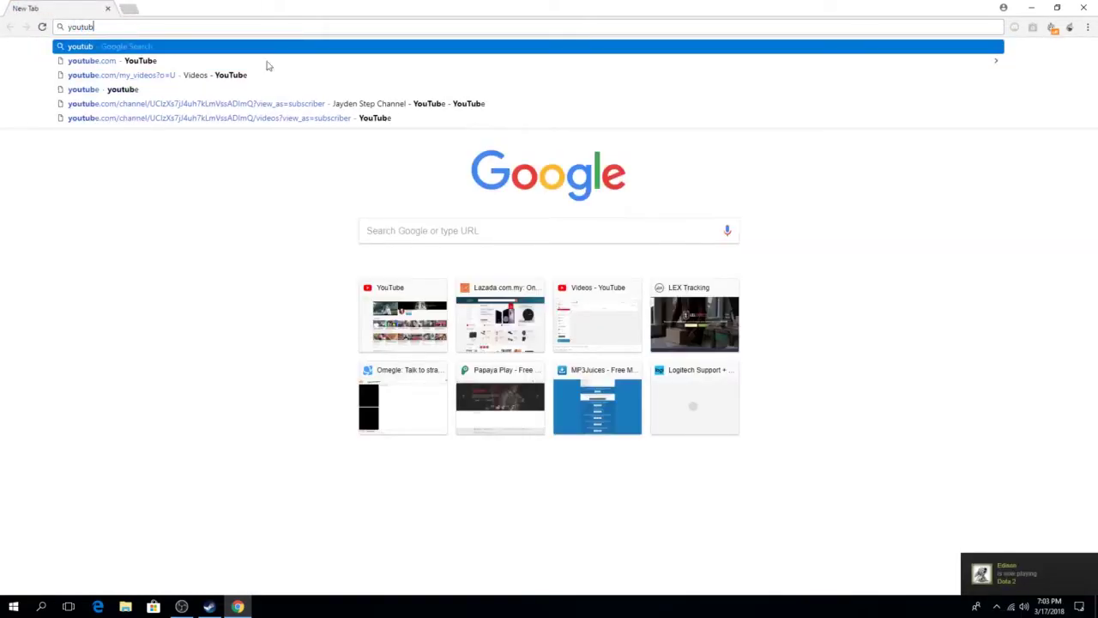
left_click(597, 315)
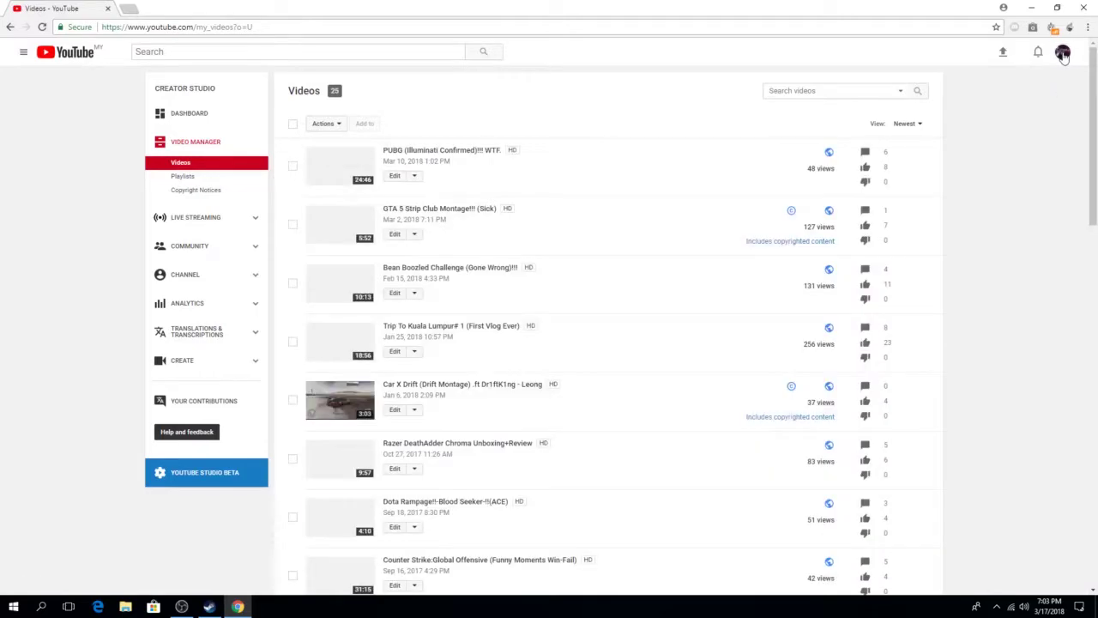
- Go to the signed-in account's own YouTube channel and open the video "PUBG (Illuminati Confirmed)!!! WTF."
left_click(1063, 58)
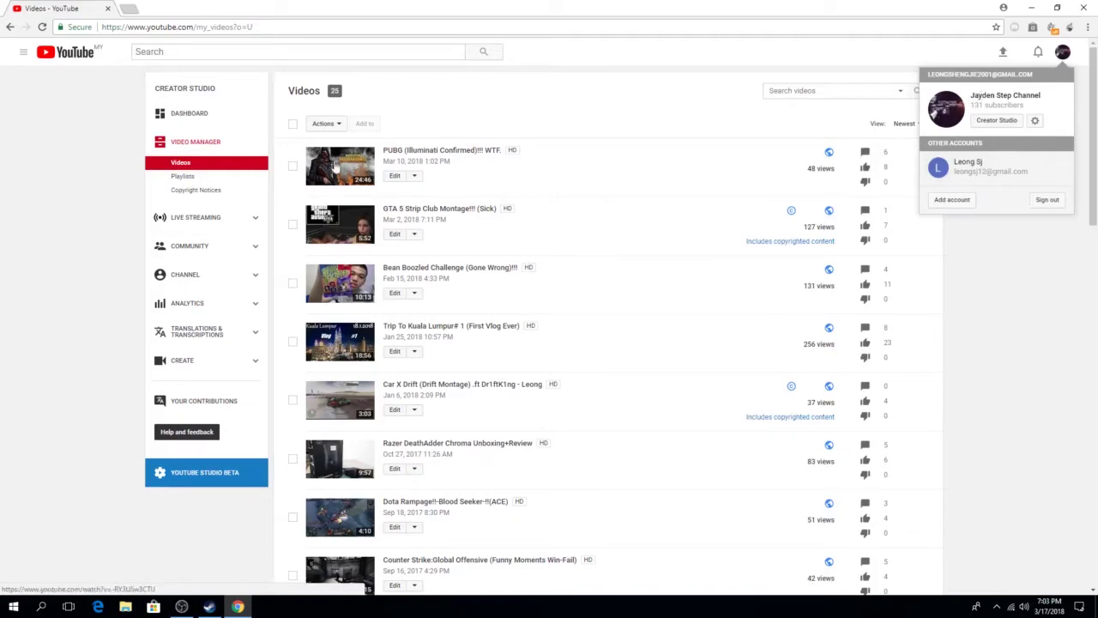
left_click(24, 52)
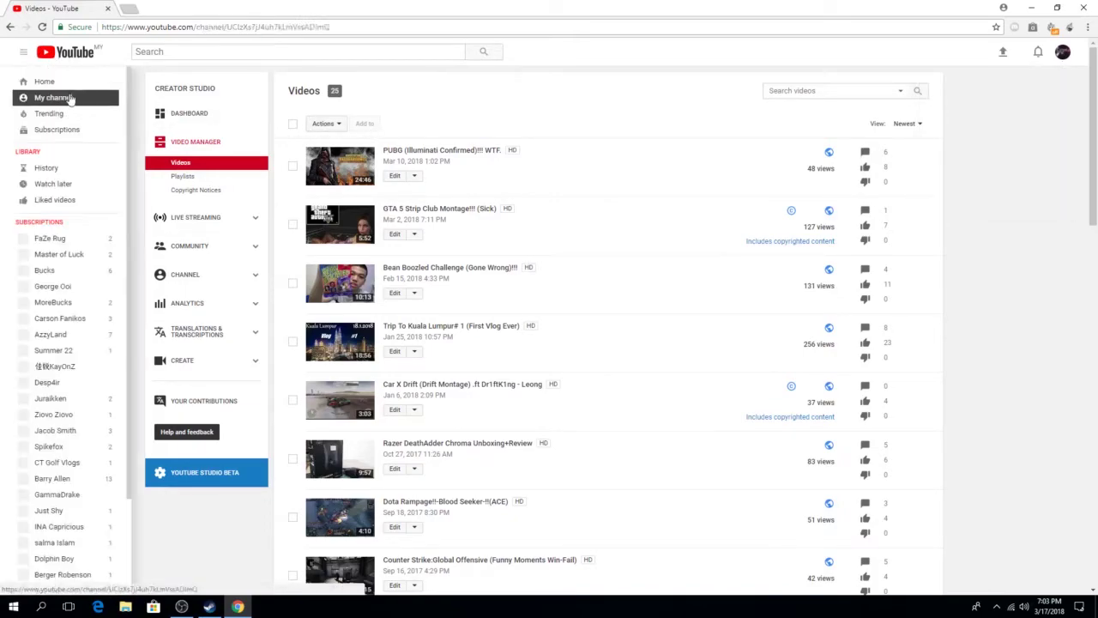
left_click(74, 98)
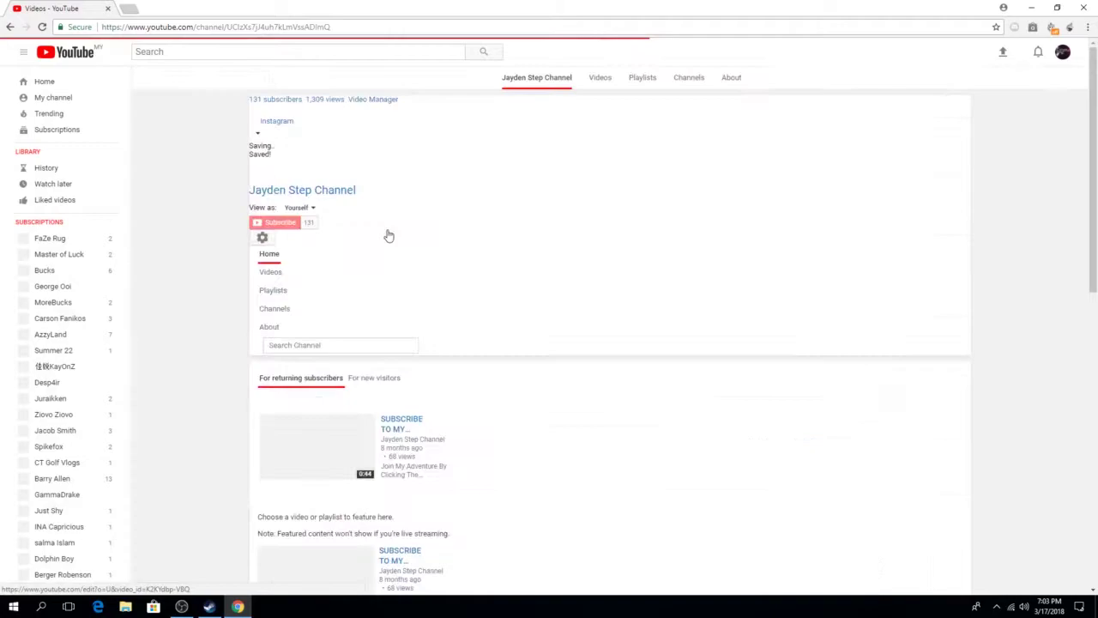
left_click(307, 269)
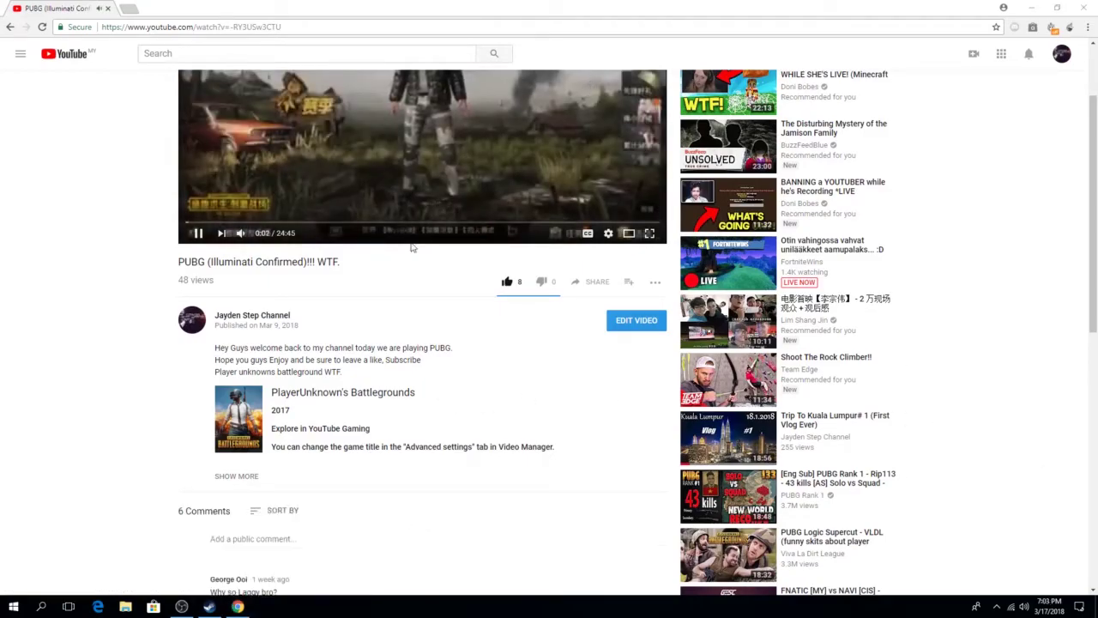
- Expand the video's full description and open its guanjia.qq.com download link
scroll(423, 267, "up", 1)
scroll(429, 267, "down", 1)
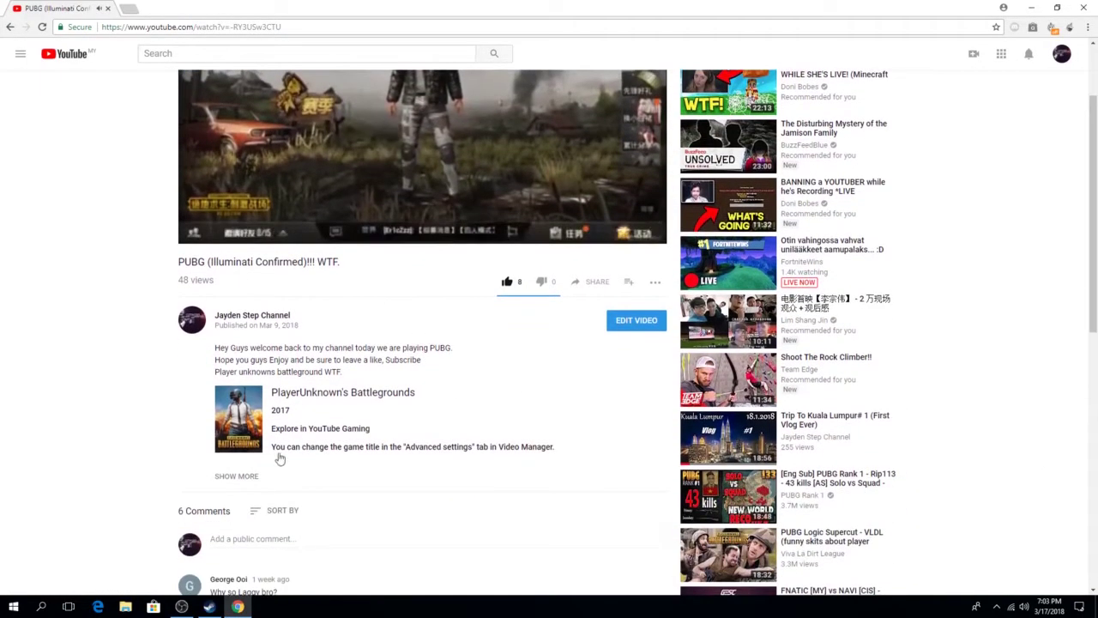
left_click(236, 475)
scroll(351, 458, "down", 3)
scroll(347, 386, "down", 1)
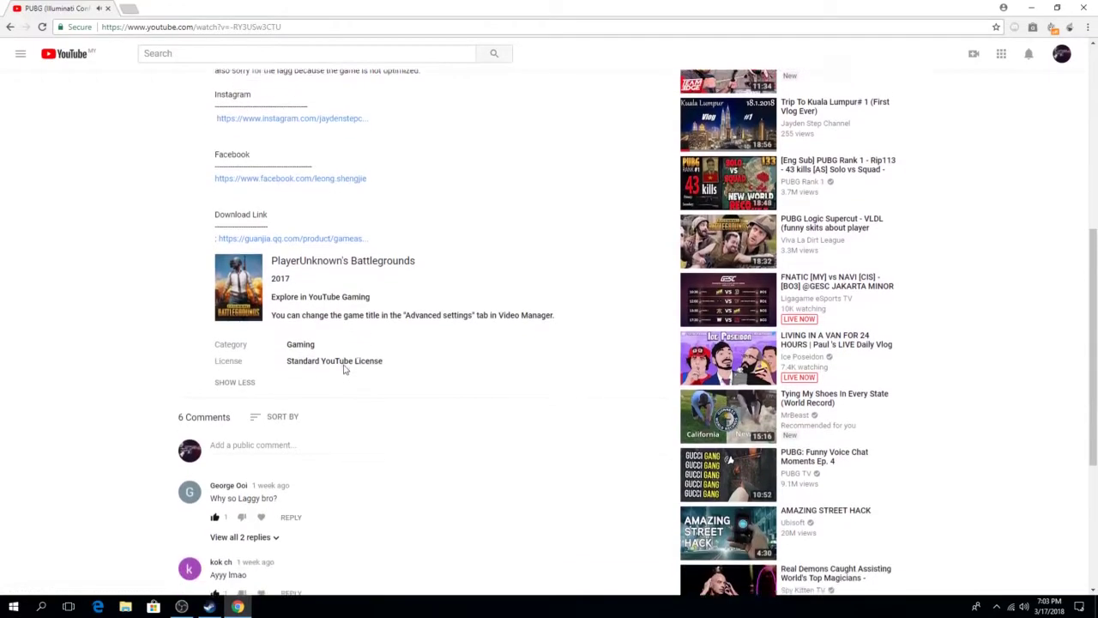
scroll(283, 326, "up", 1)
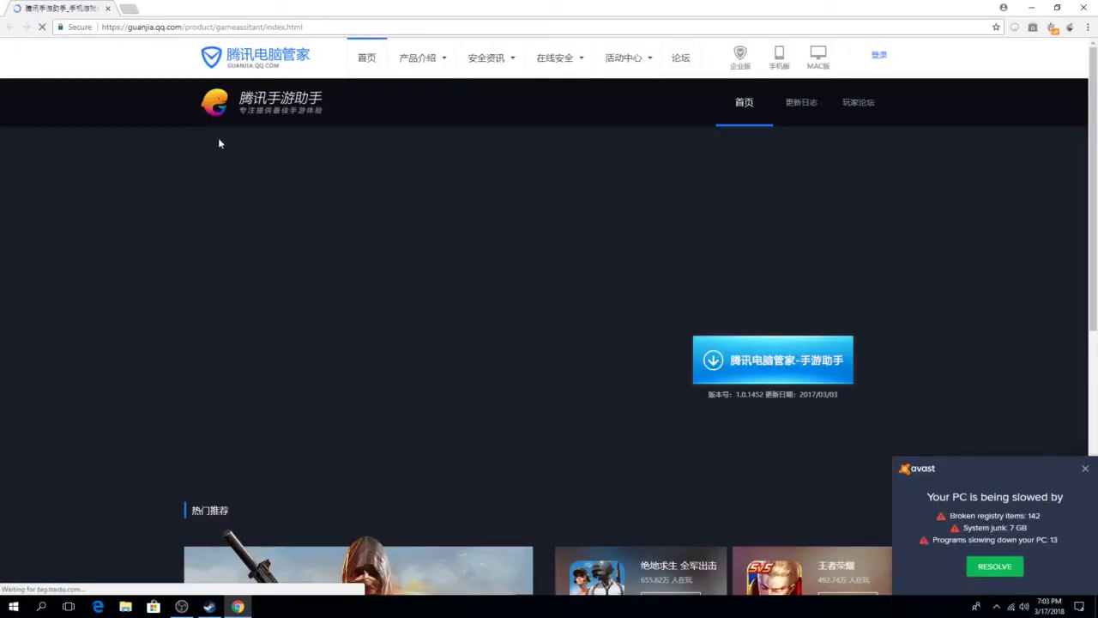
- Dismiss the Avast alert and download the installer for the featured game 绝地求生 刺激战场
left_click(1086, 464)
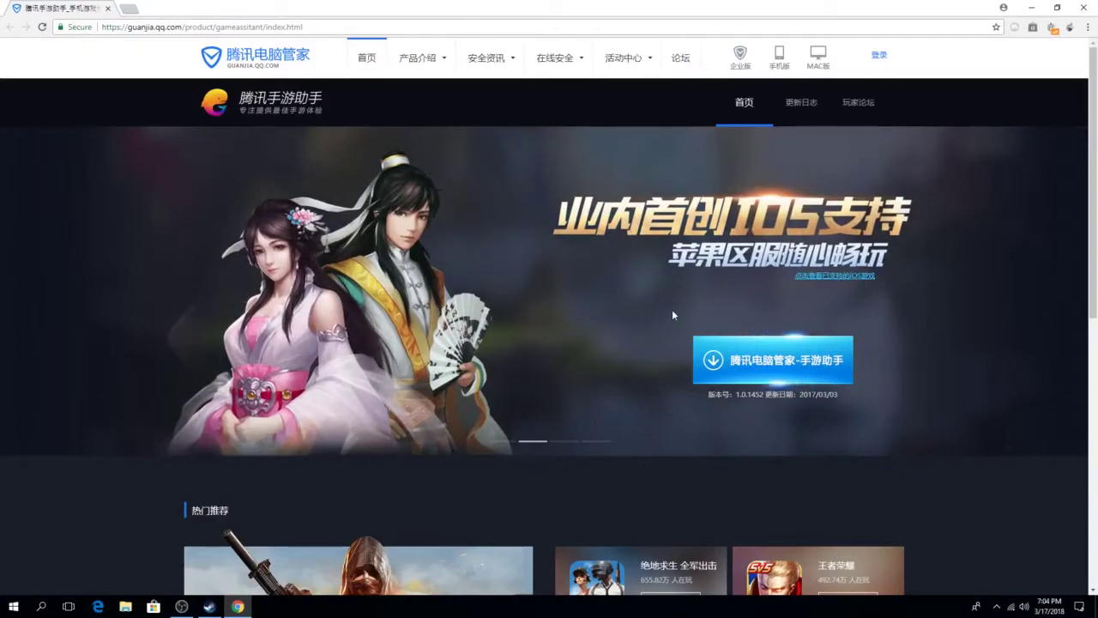
scroll(627, 309, "down", 5)
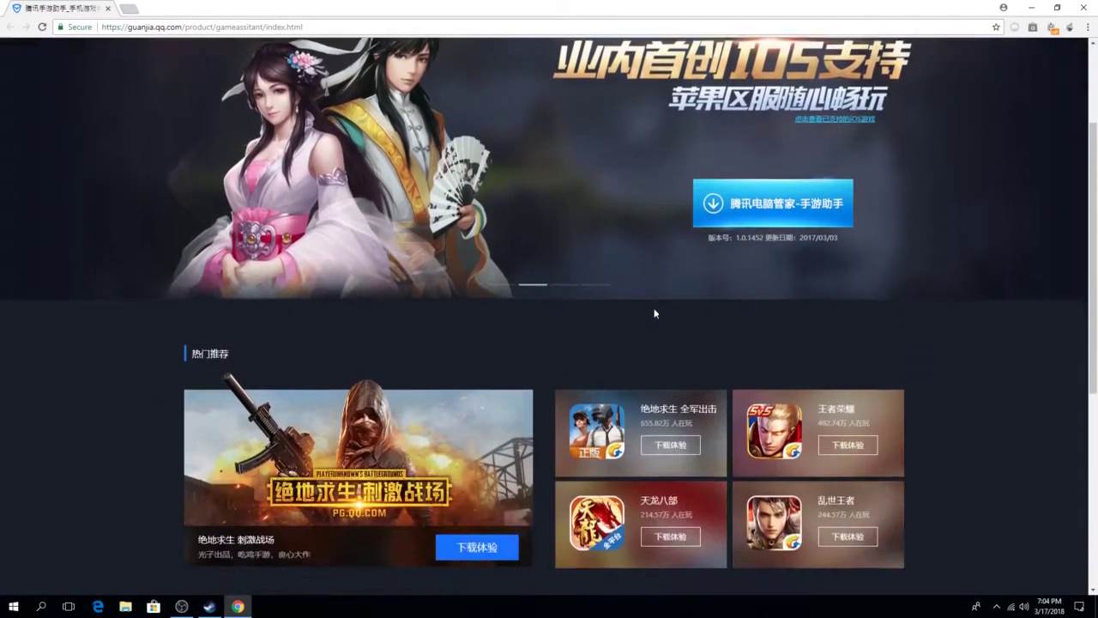
scroll(540, 356, "up", 3)
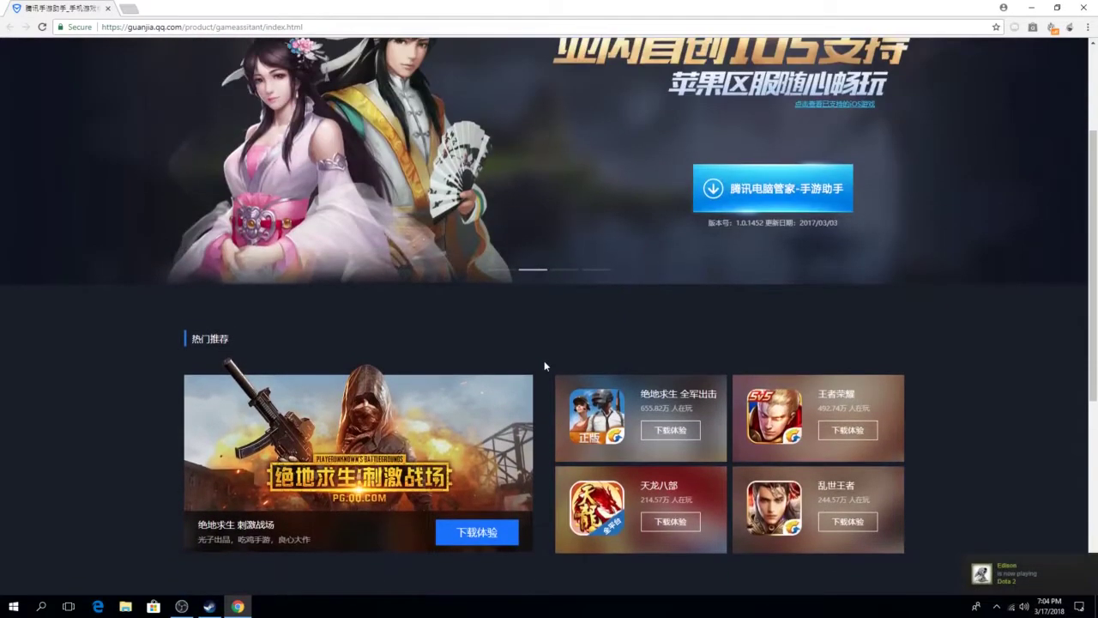
scroll(605, 346, "down", 2)
scroll(553, 369, "up", 4)
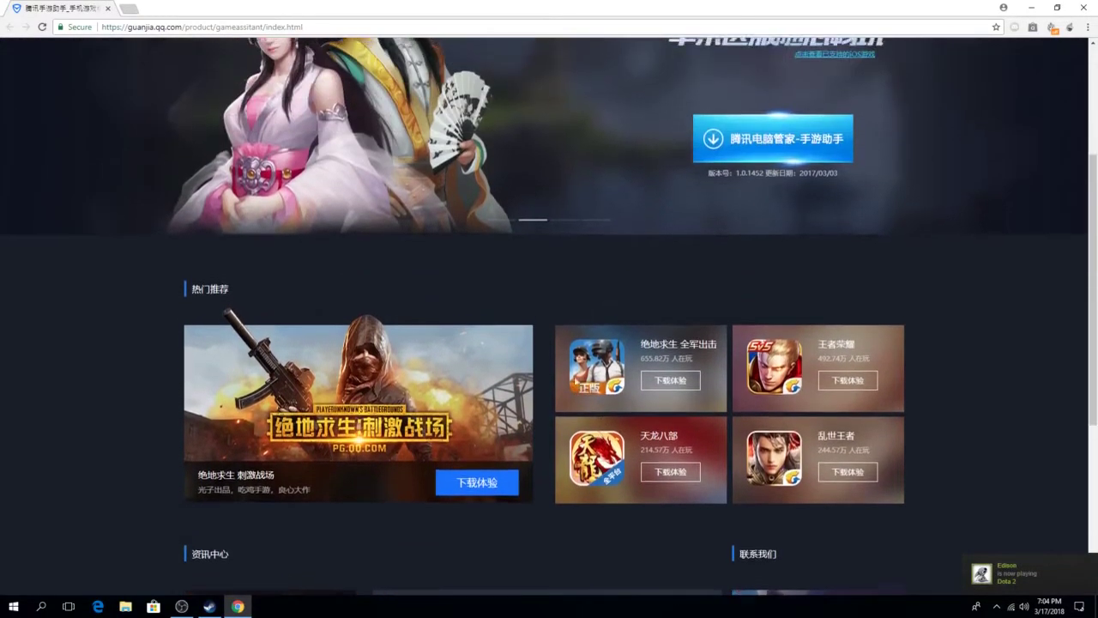
scroll(549, 363, "down", 3)
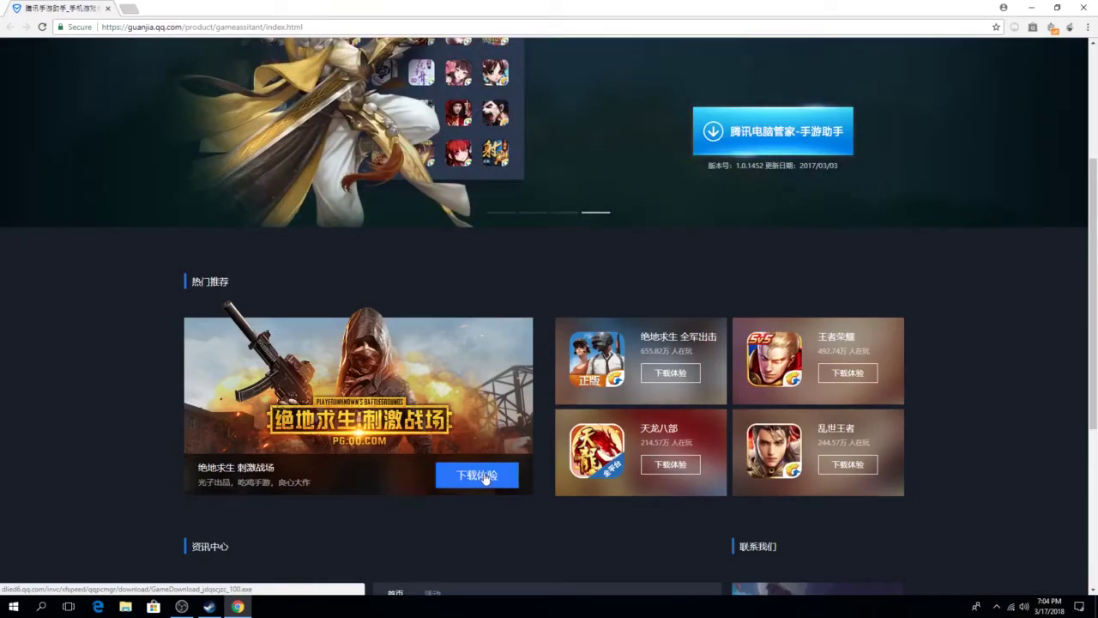
left_click(485, 478)
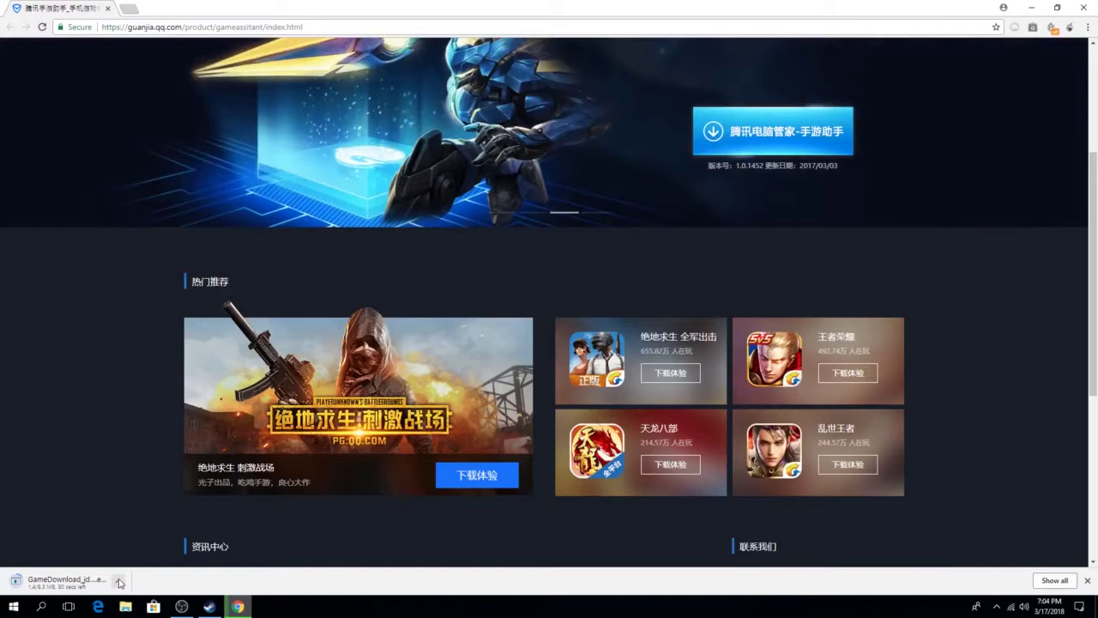
left_click(119, 586)
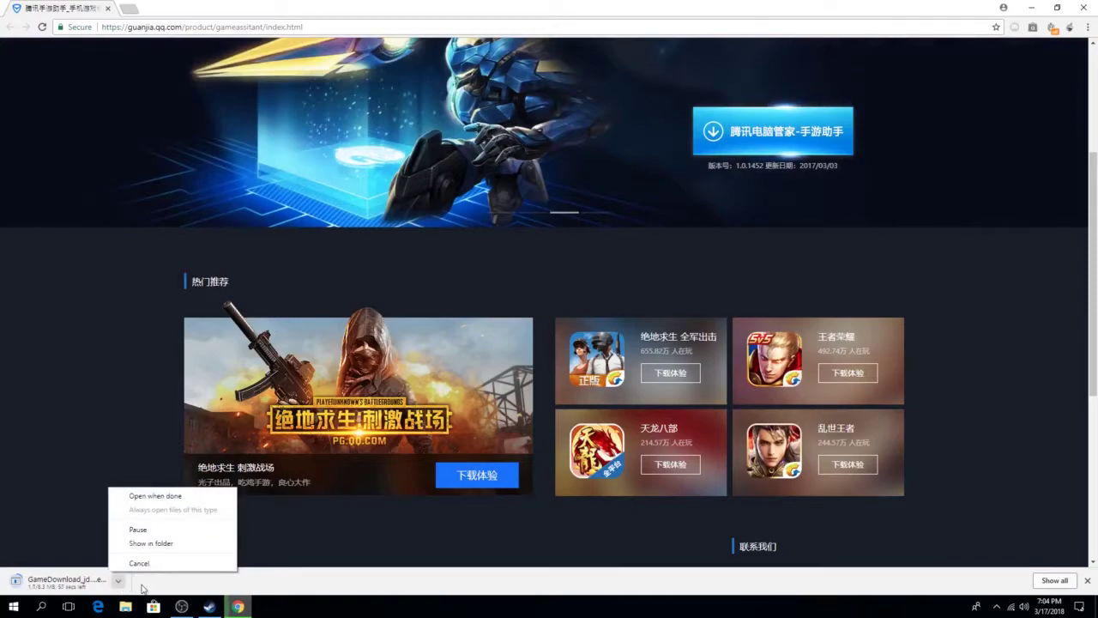
left_click(138, 589)
left_click(118, 581)
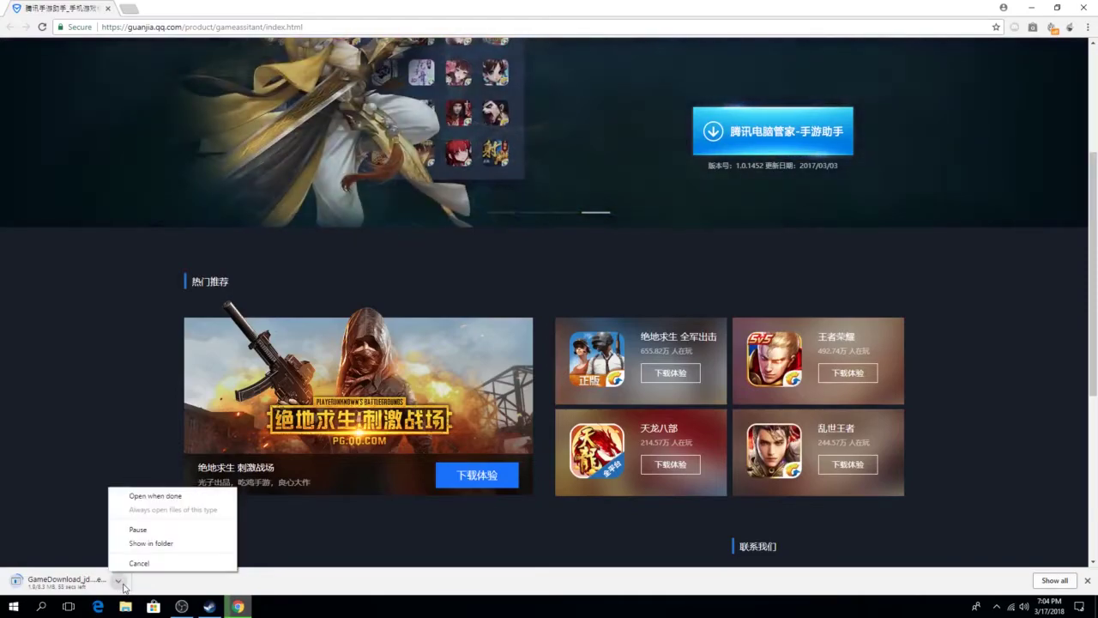
left_click(215, 590)
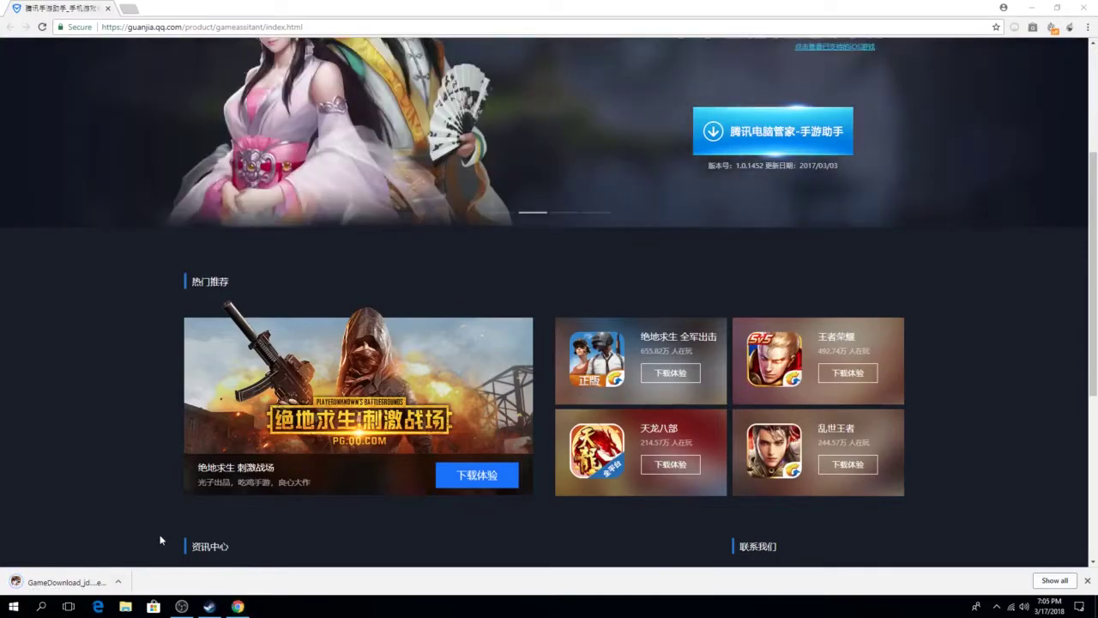
- Open the downloaded GameDownload installer file
left_click(119, 583)
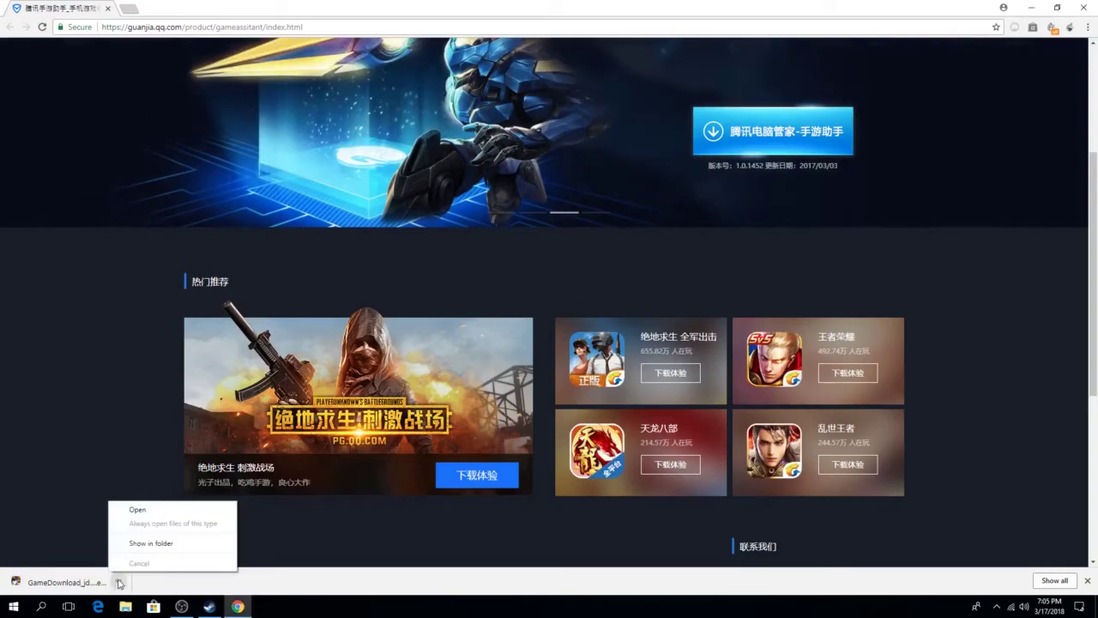
left_click(156, 511)
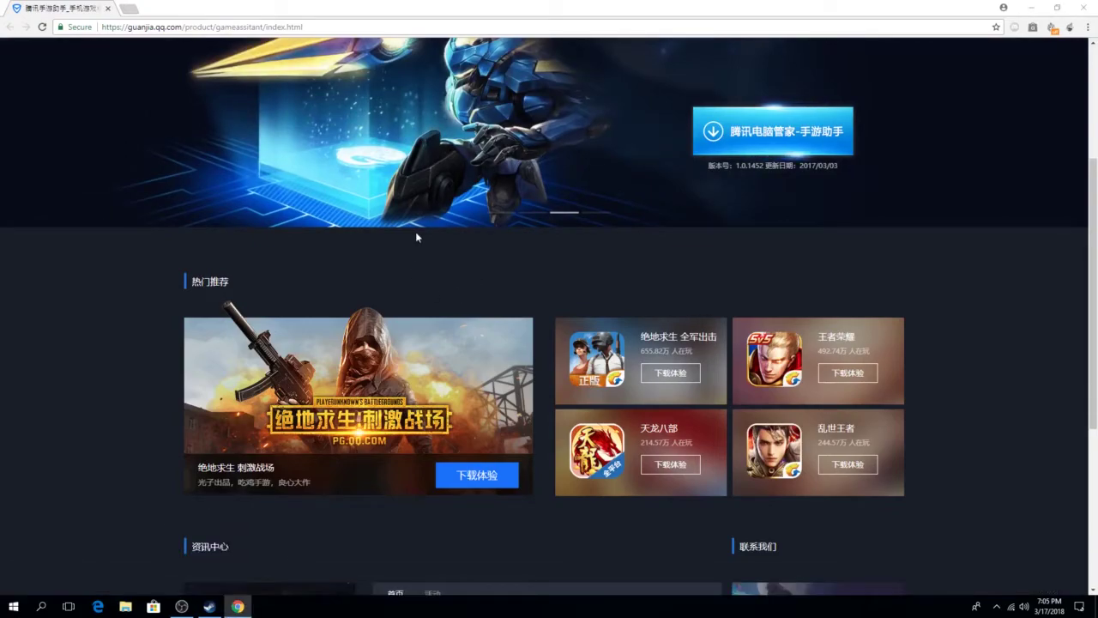
left_click_drag(581, 3, 399, 175)
left_click(573, 186)
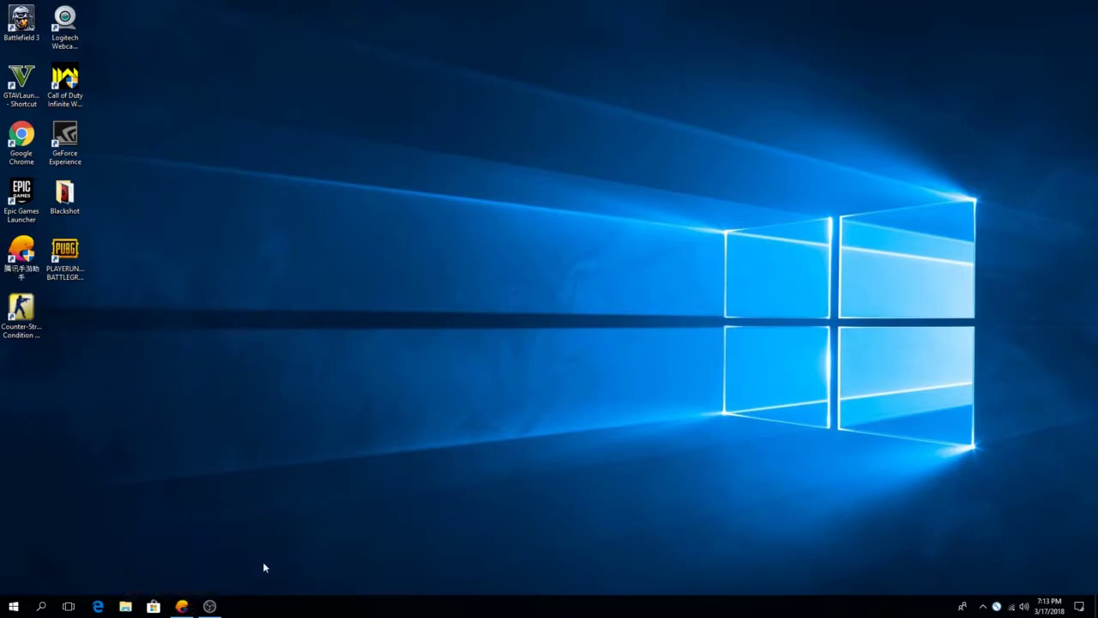
- Switch to 腾讯手游助手 and examine the game details of 绝地求生 刺激战场 in the game center
left_click(181, 606)
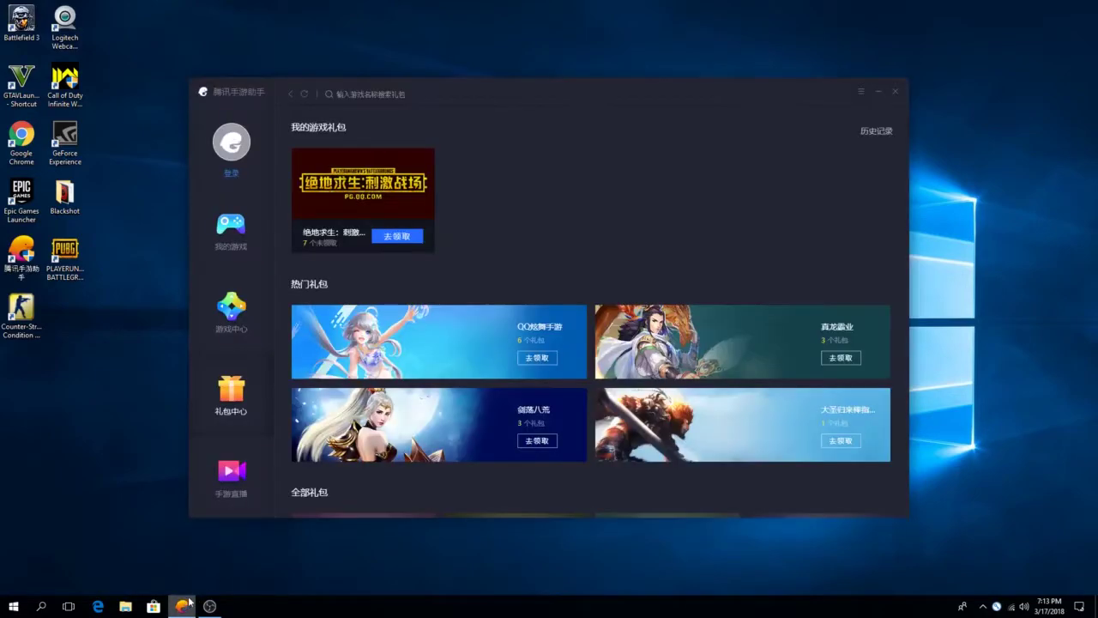
left_click(259, 329)
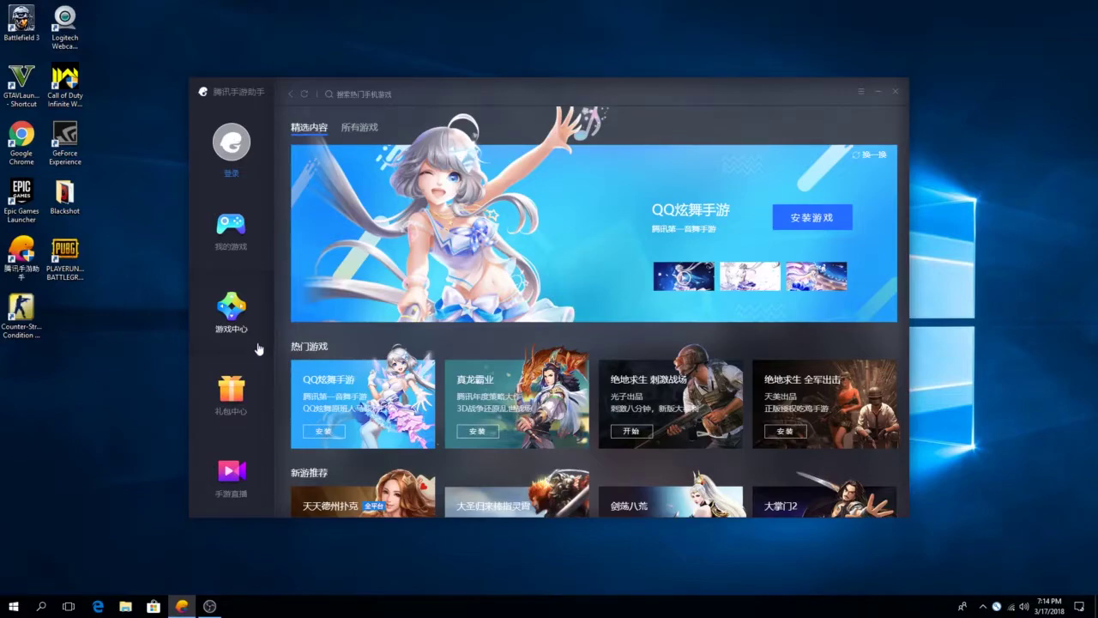
left_click(233, 240)
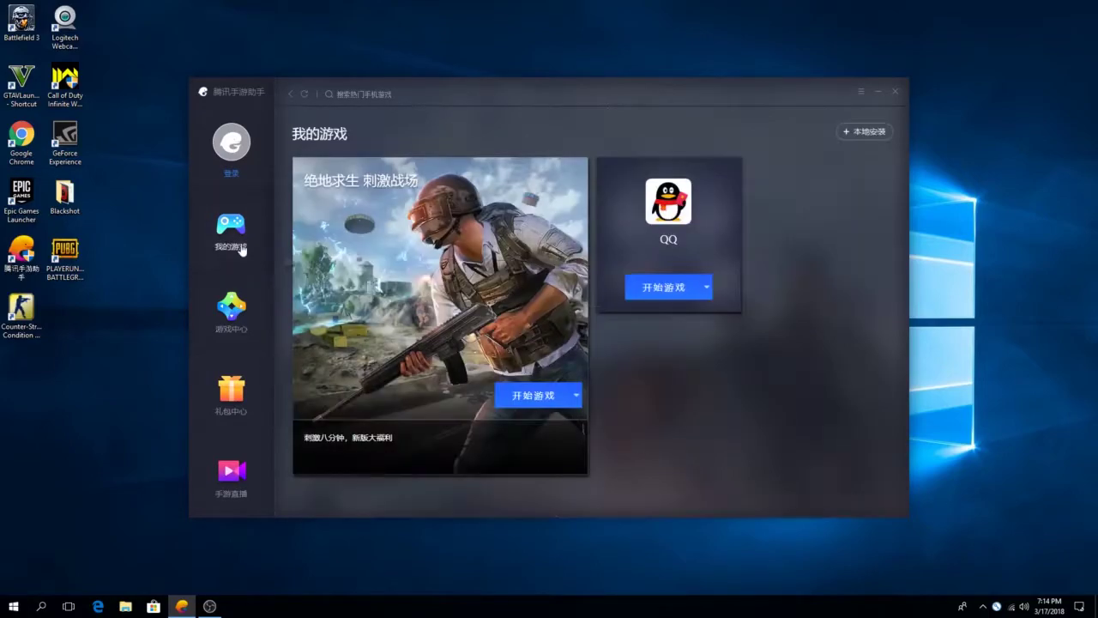
left_click(233, 294)
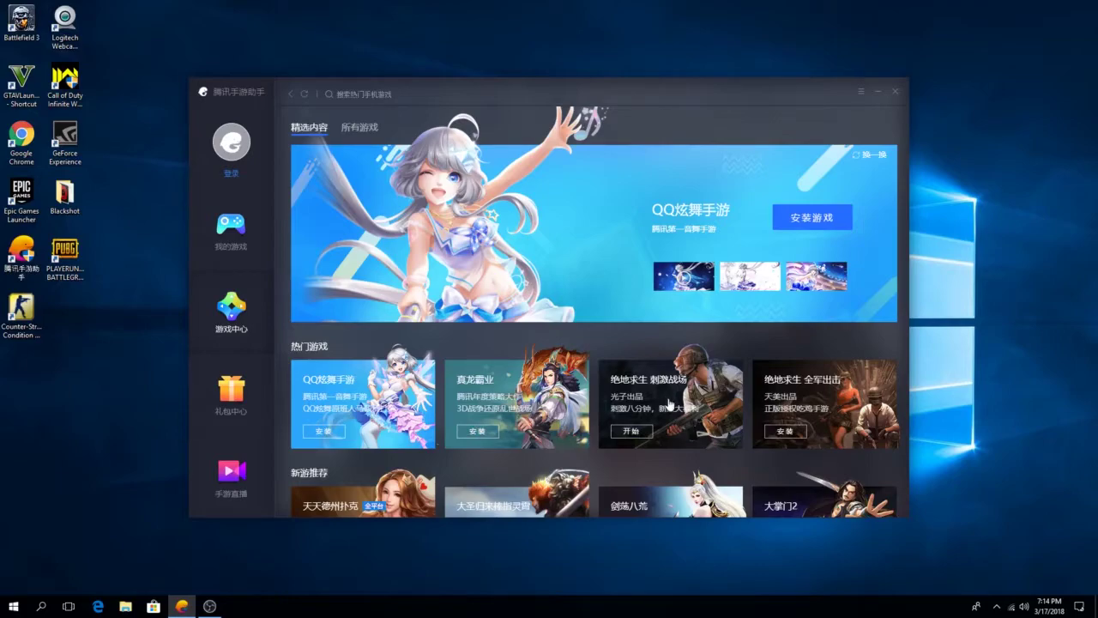
left_click(693, 396)
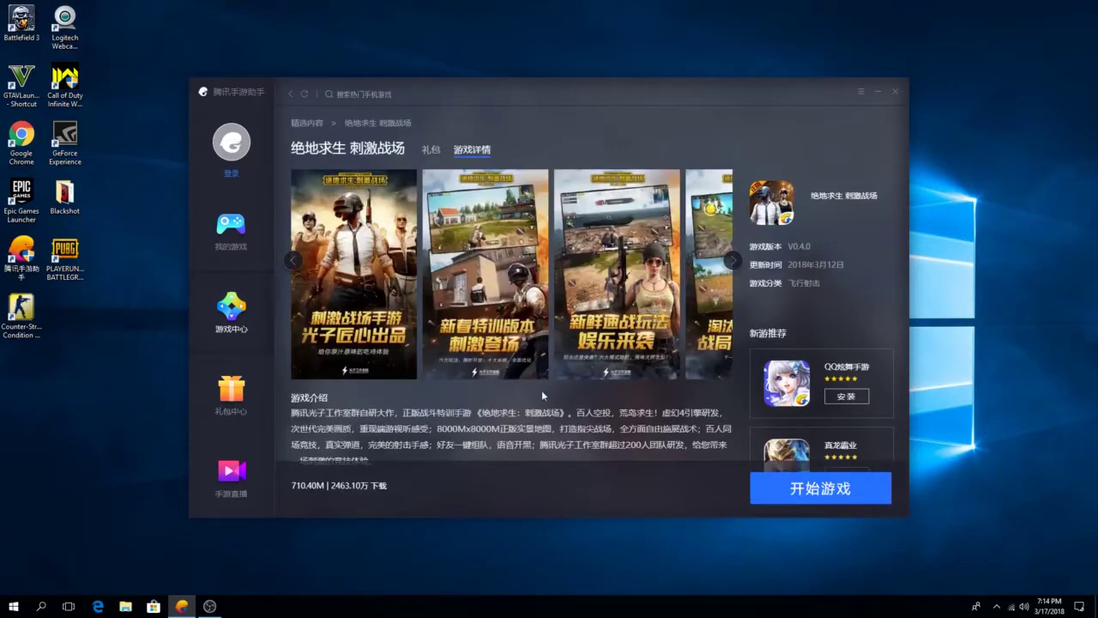
scroll(734, 322, "down", 1)
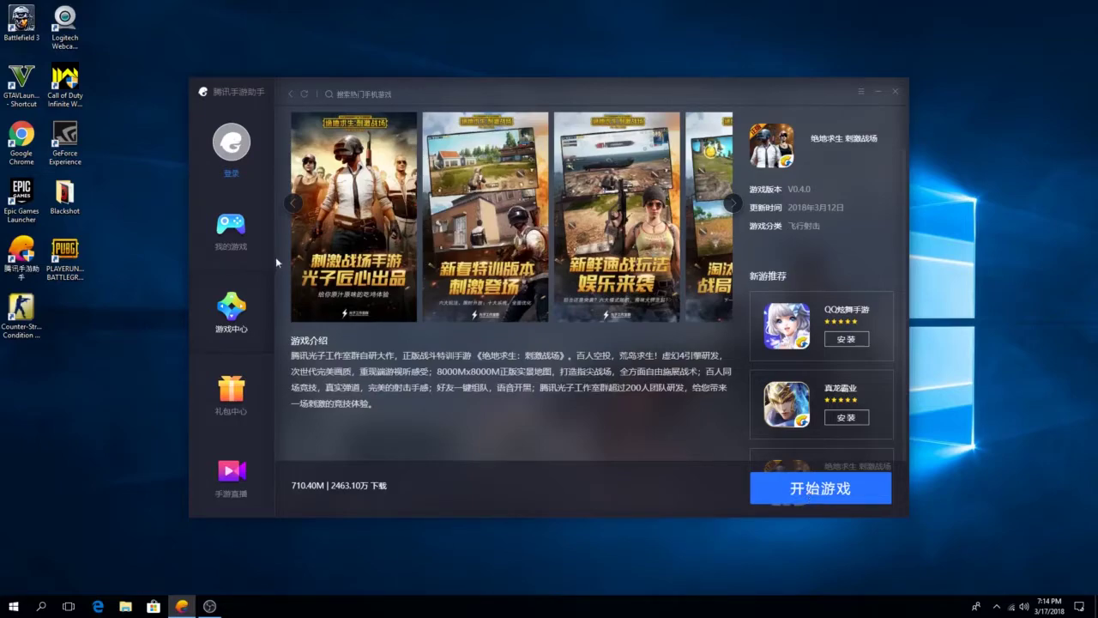
- Return to the game center and view the game details of 绝地求生 全军出击
left_click(226, 246)
left_click(240, 313)
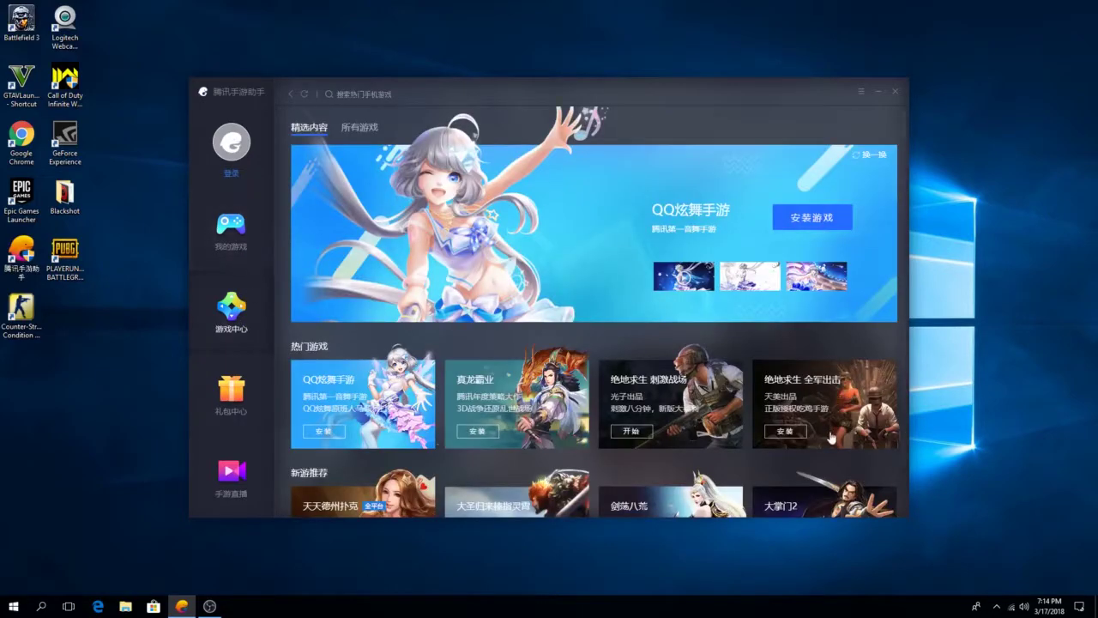
left_click(846, 412)
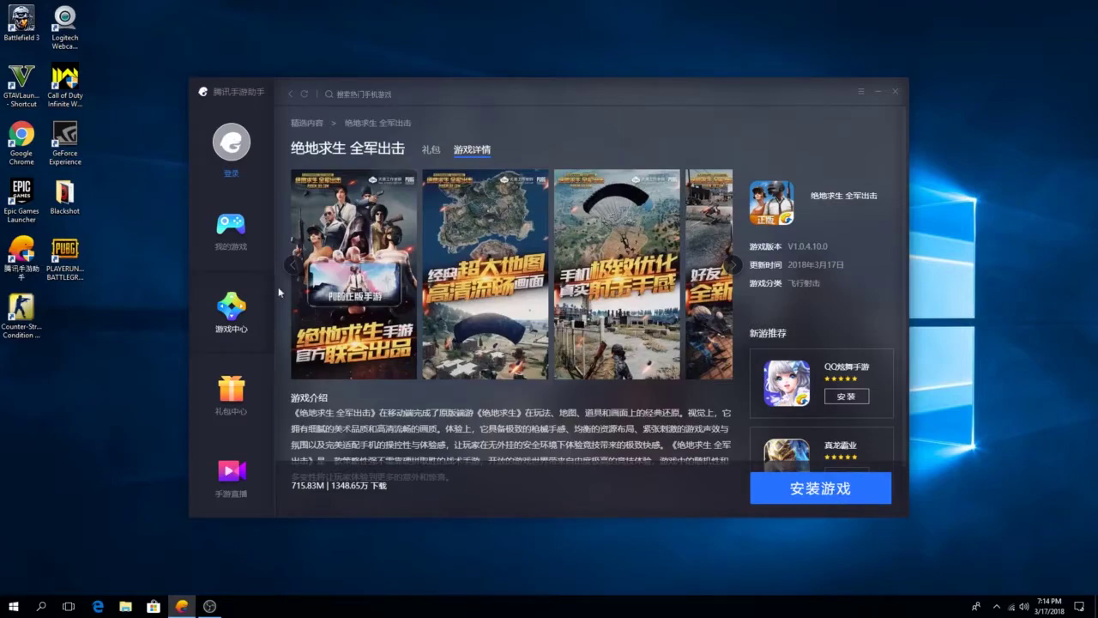
- Start 绝地求生 刺激战场 from the installed games and try to open its key mapping settings
left_click(248, 256)
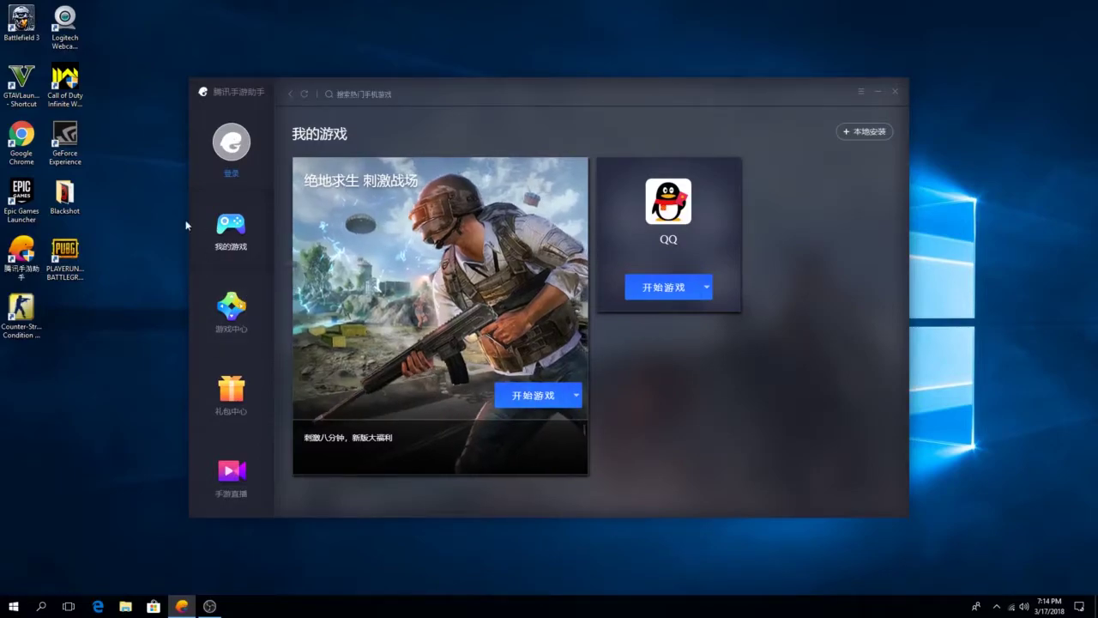
left_click(535, 395)
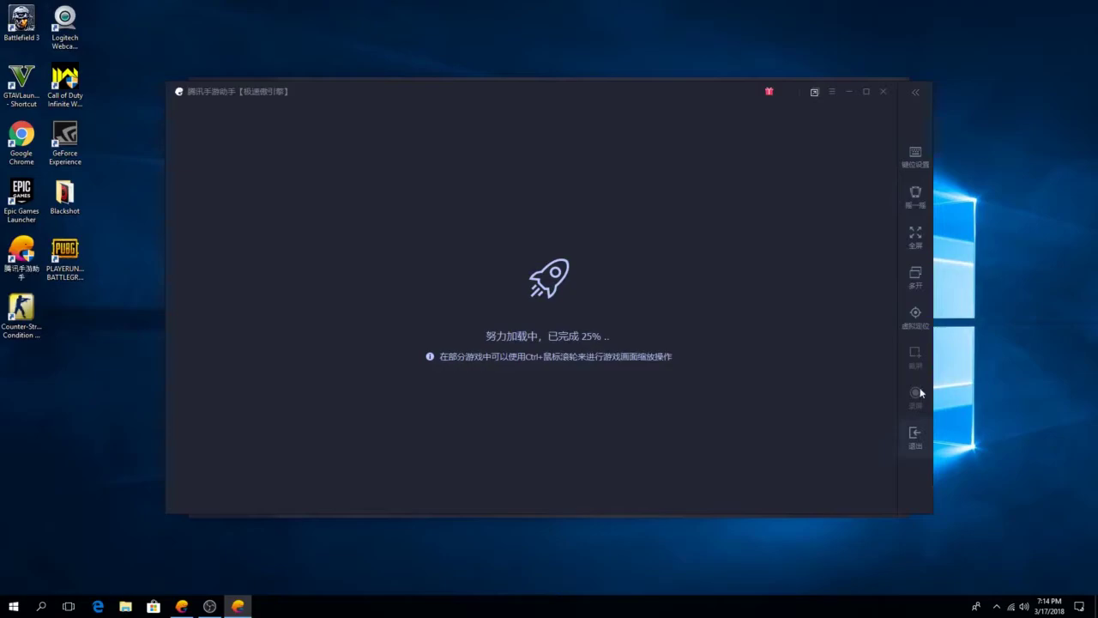
left_click(918, 157)
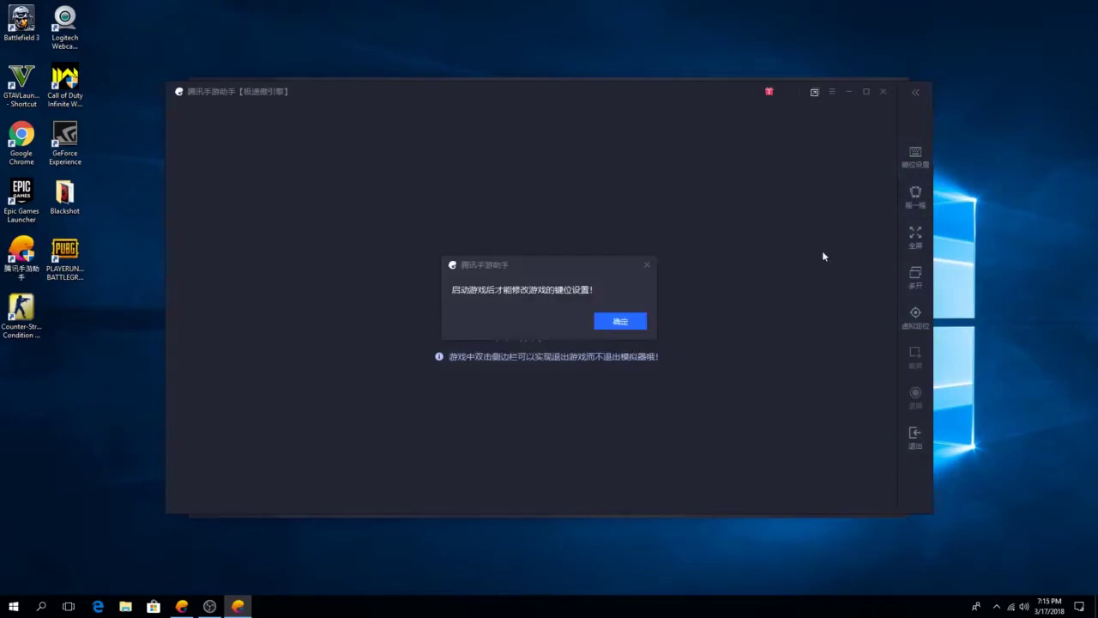
- Dismiss the key mapping notice, open the running game's key mapping settings and save the key layout
left_click(646, 267)
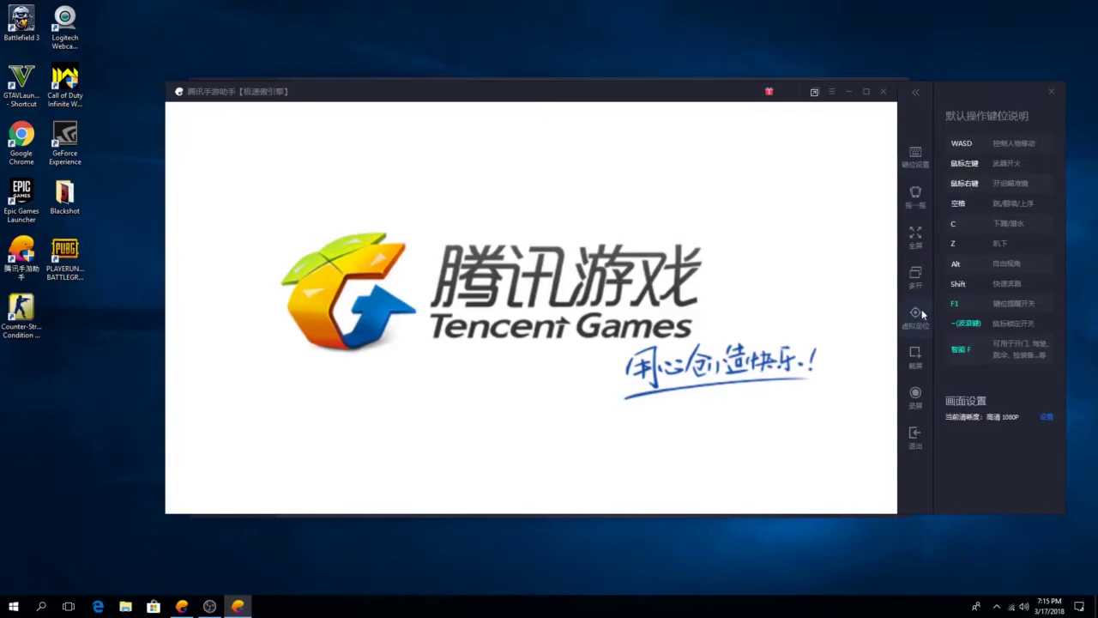
left_click(918, 156)
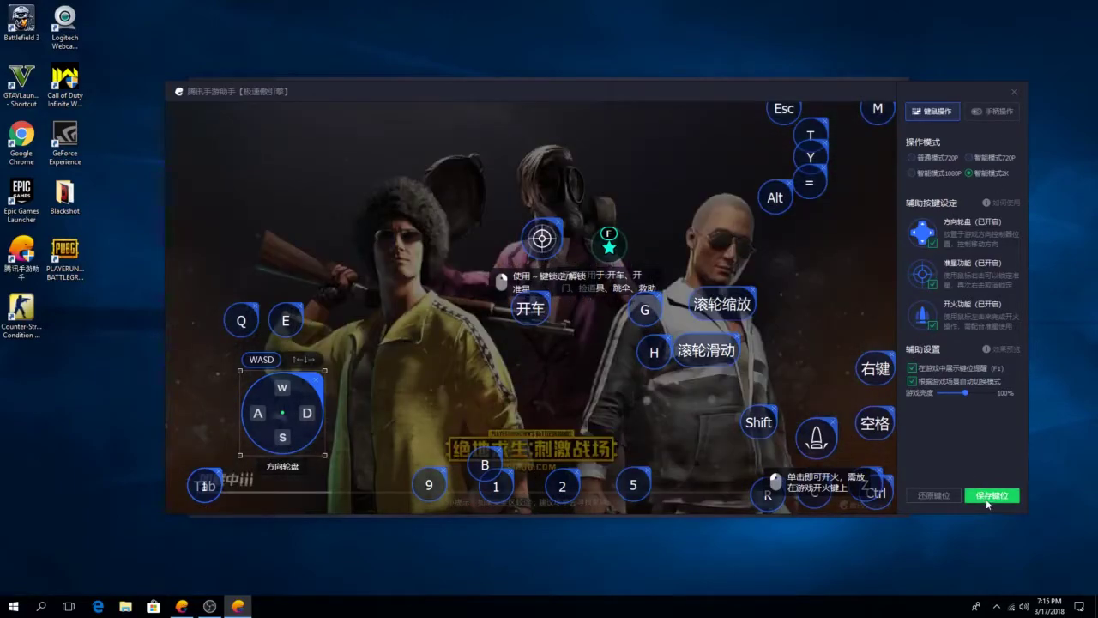
left_click(987, 496)
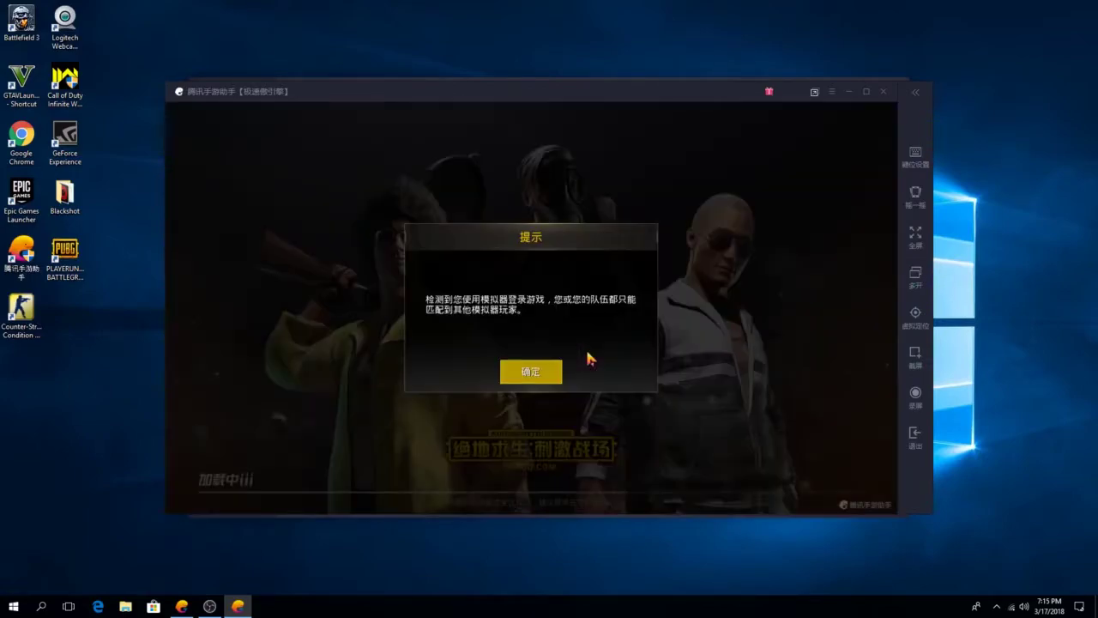
- Acknowledge the emulator matchmaking notice and close the 娱乐模式 event announcement to reach the game lobby
left_click(556, 370)
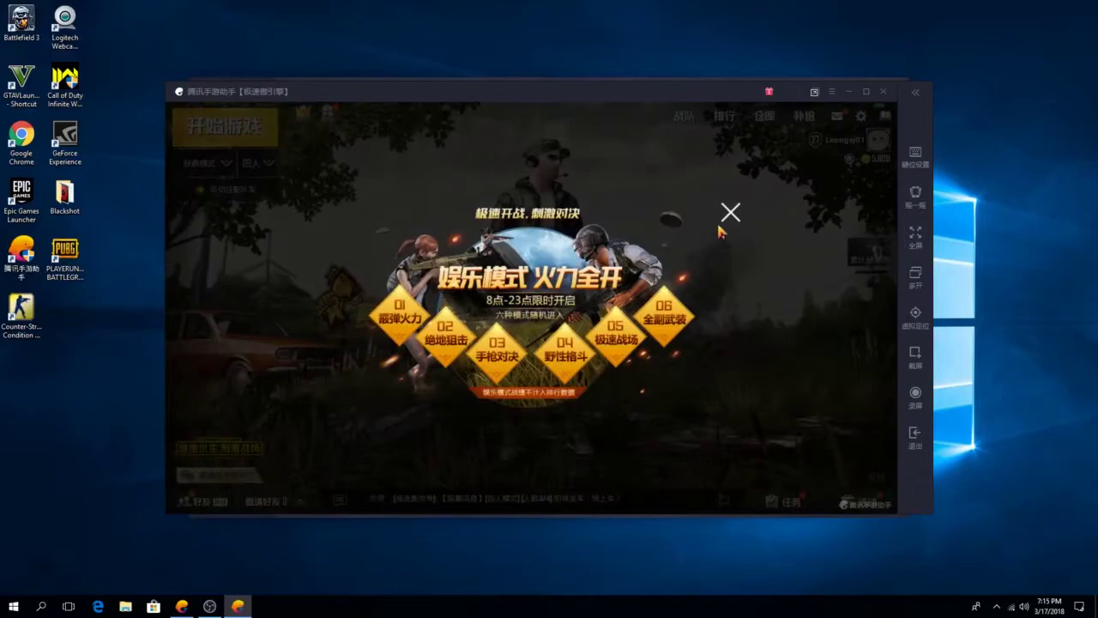
left_click(729, 213)
left_click(731, 214)
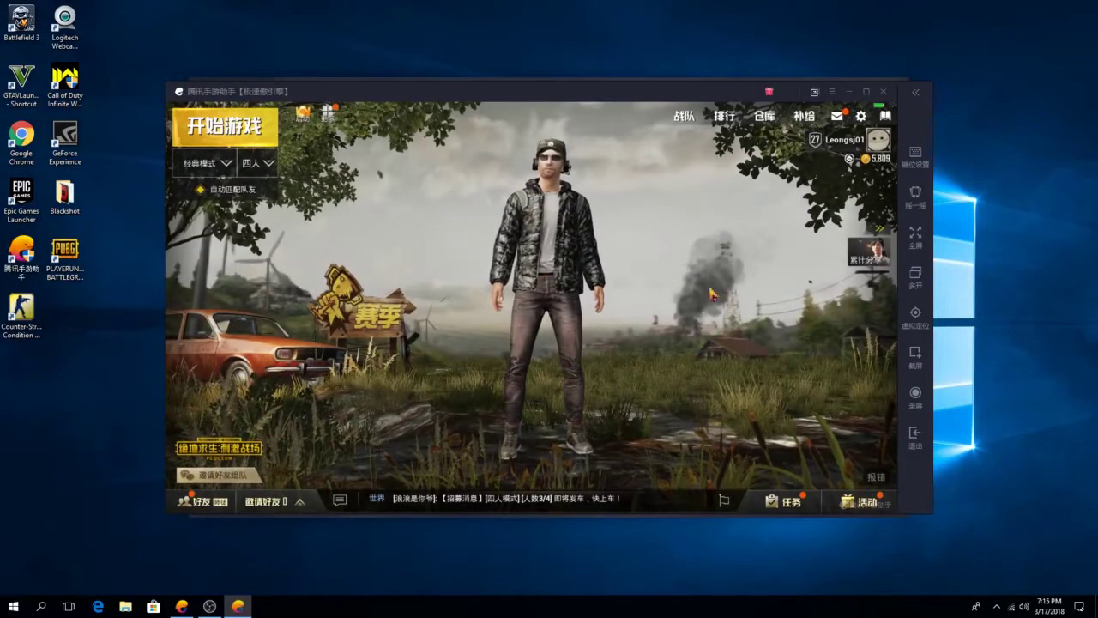
- Switch to Google Chrome and search Google for "wechat"
double_click(21, 138)
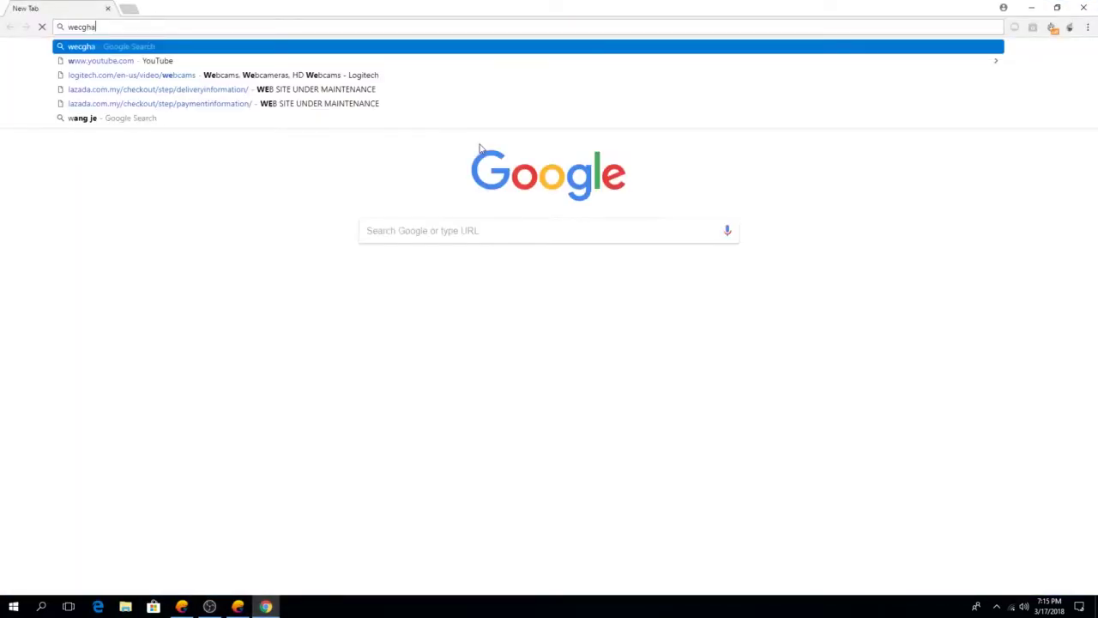
key("BackSpace")
key("BackSpace")
key("BackSpace")
key("BackSpace")
key("BackSpace")
key("BackSpace")
type("hat")
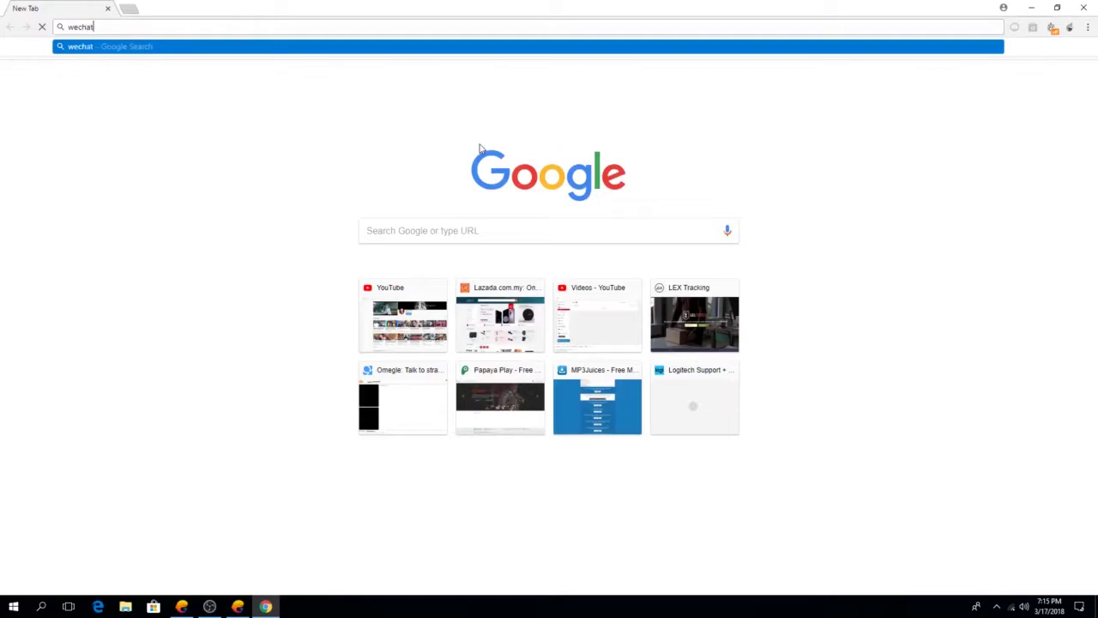
key("Return")
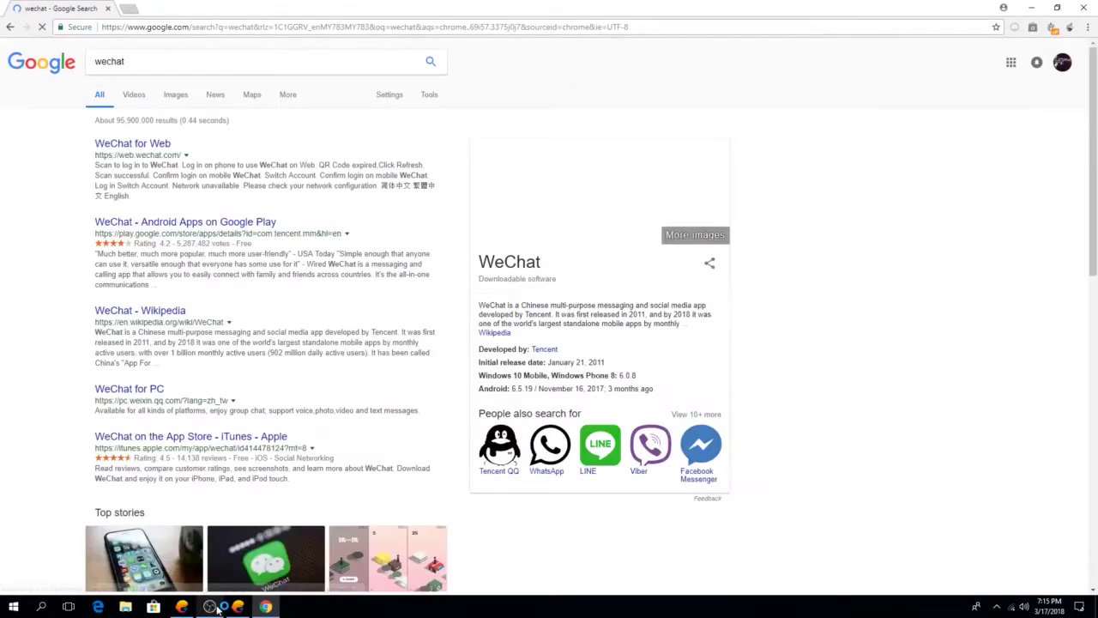
- Close the 腾讯手游助手 game center window and the WeChat for Web browser window, leaving the game open
mouse_move(184, 606)
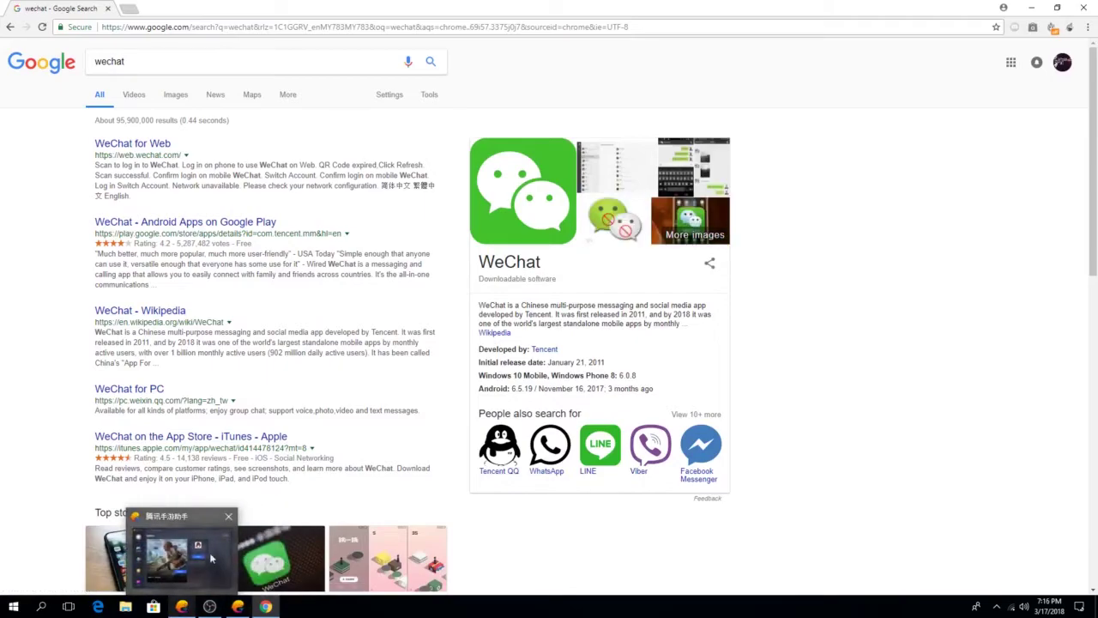
left_click(233, 516)
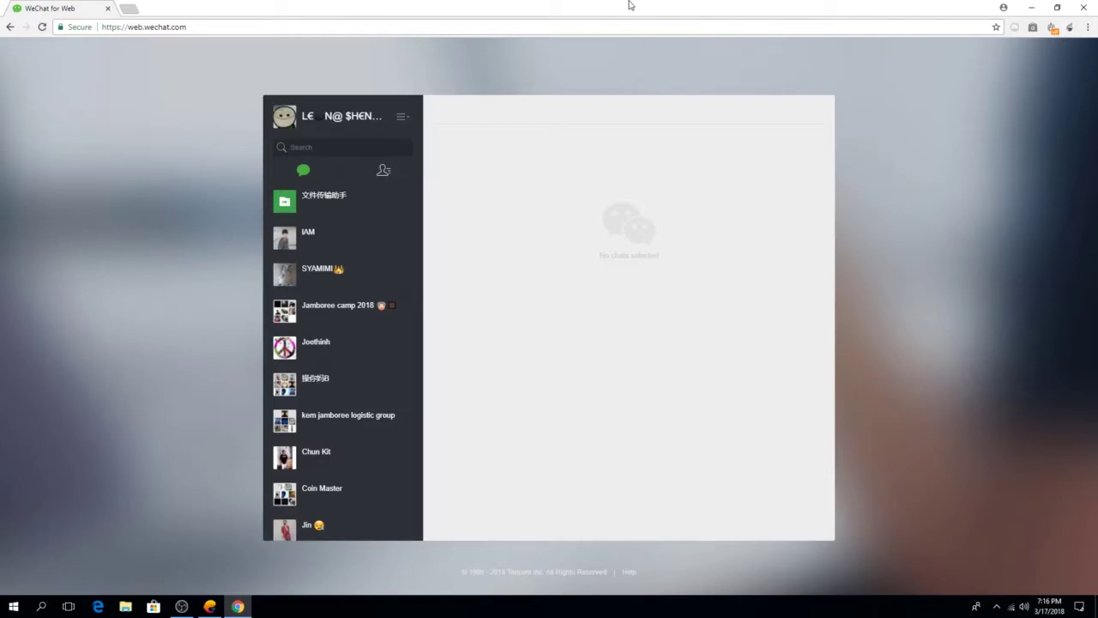
left_click_drag(631, 5, 506, 441)
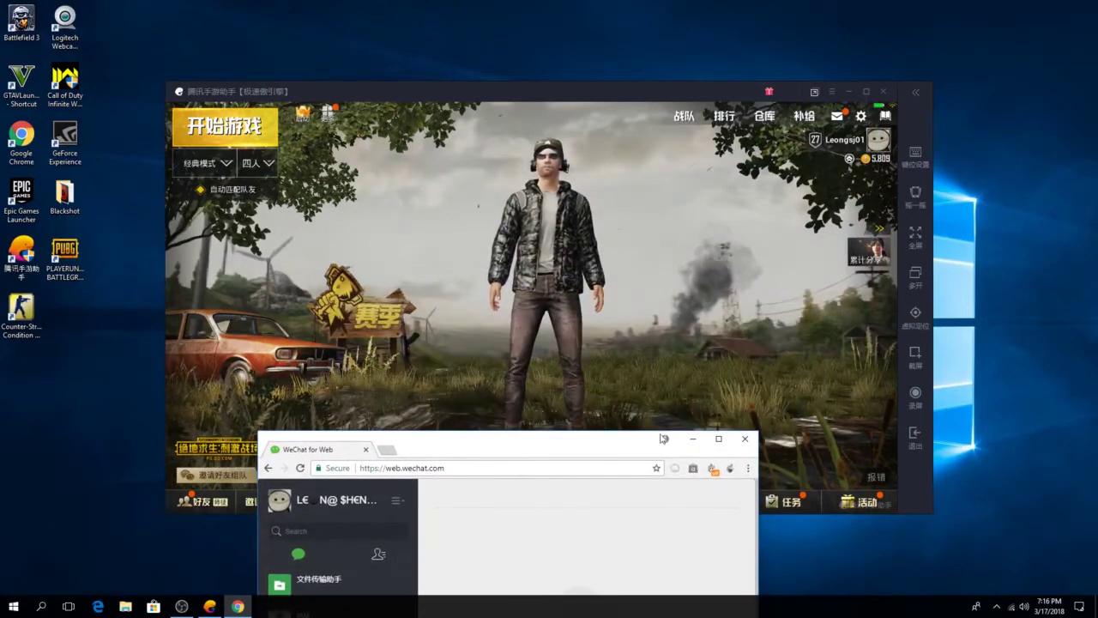
left_click(696, 442)
left_click(238, 606)
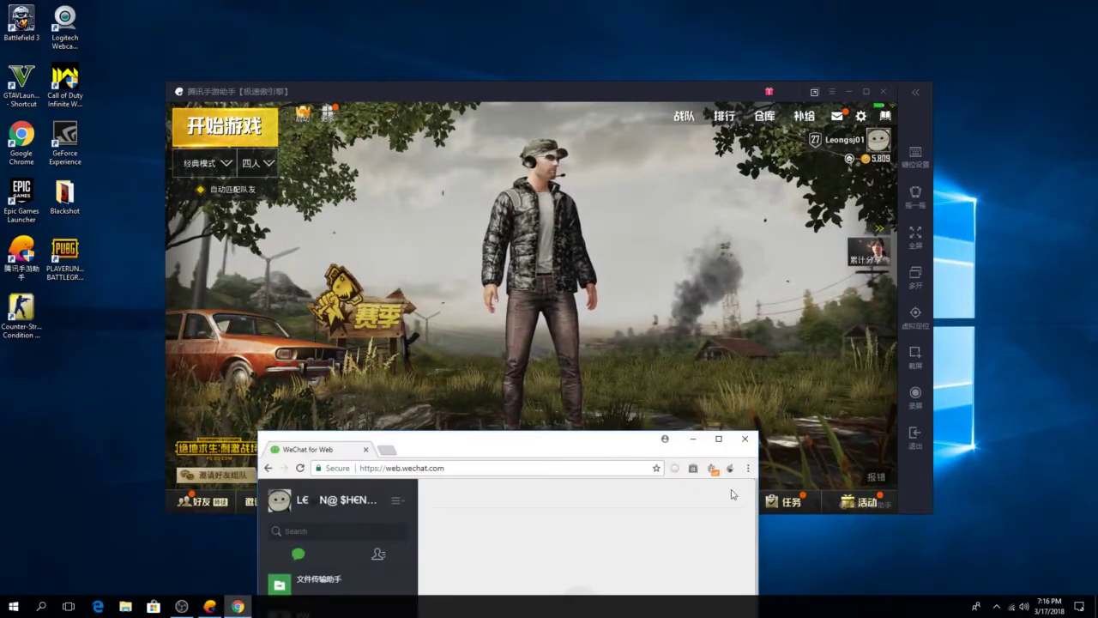
left_click(744, 439)
left_click(544, 529)
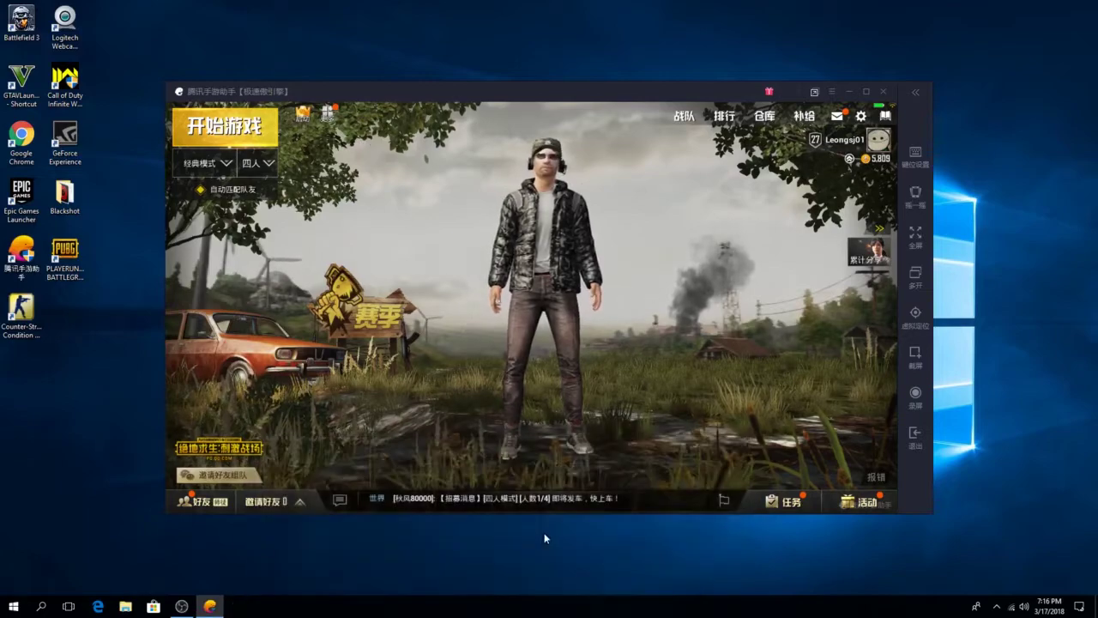
- View the friend invitation list, and the team size options with the game in full screen
left_click(298, 502)
left_click(298, 501)
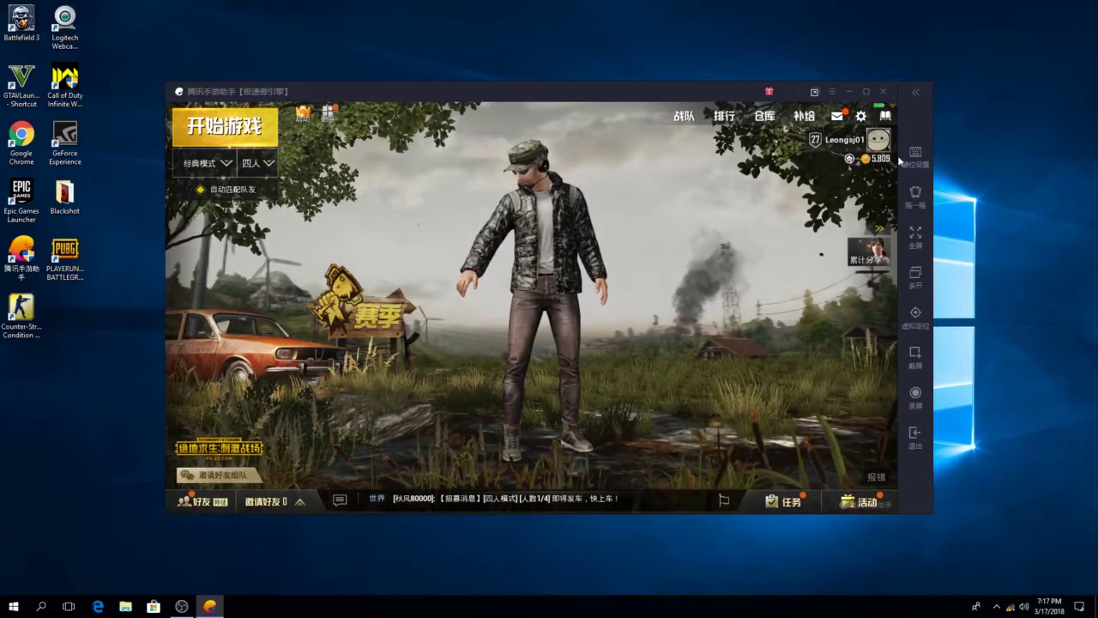
left_click(915, 233)
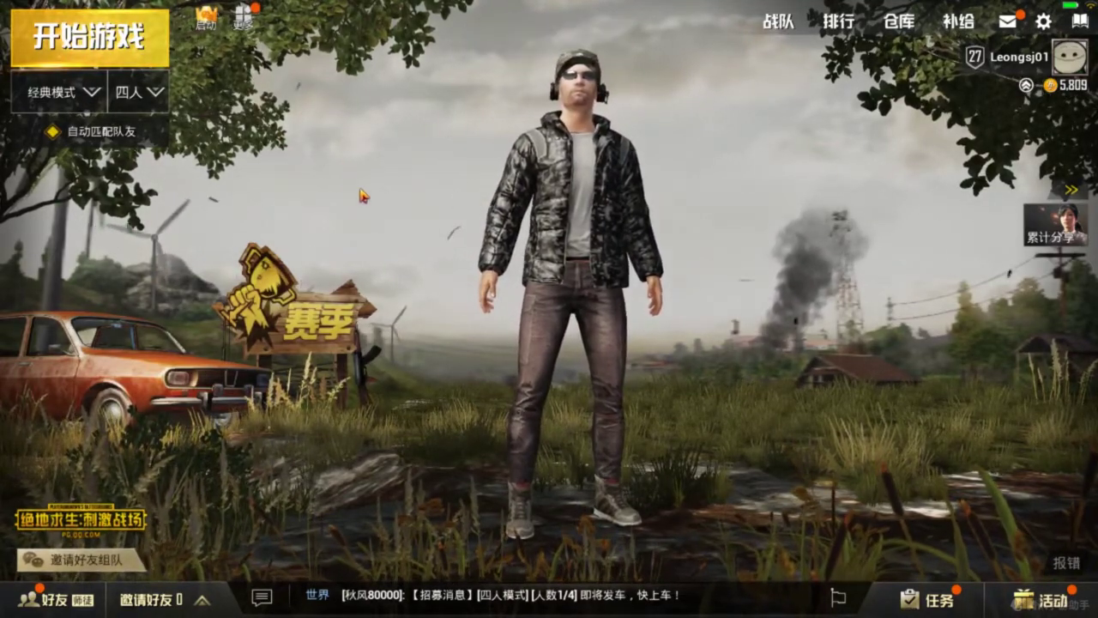
left_click(145, 92)
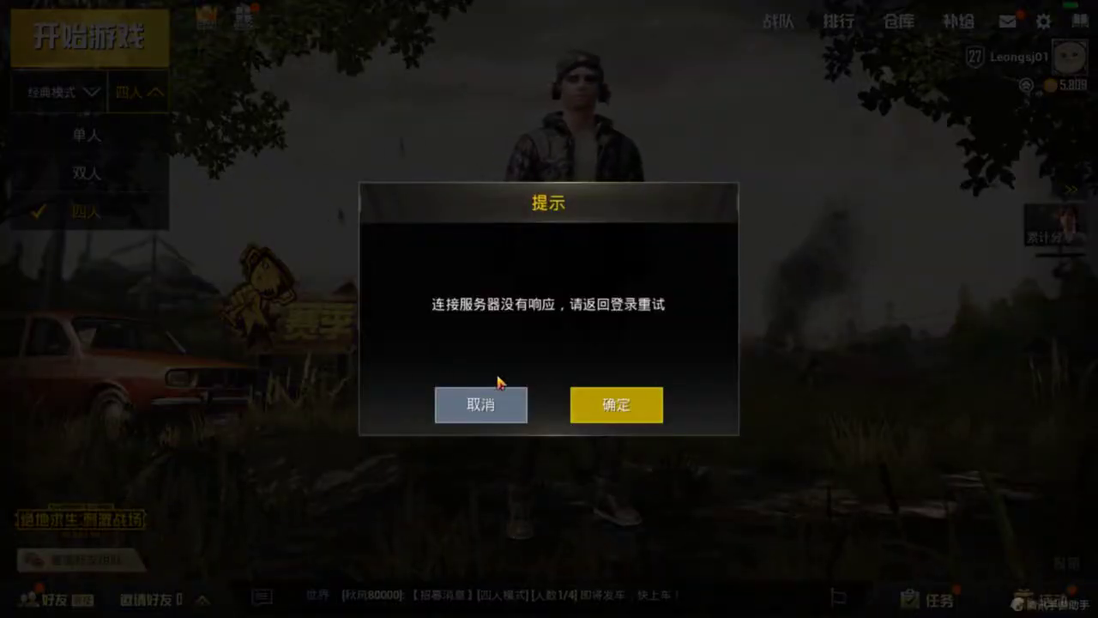
- Accept the connection prompts to return to the login screen and try to log in with WeChat (微信登录)
left_click(643, 423)
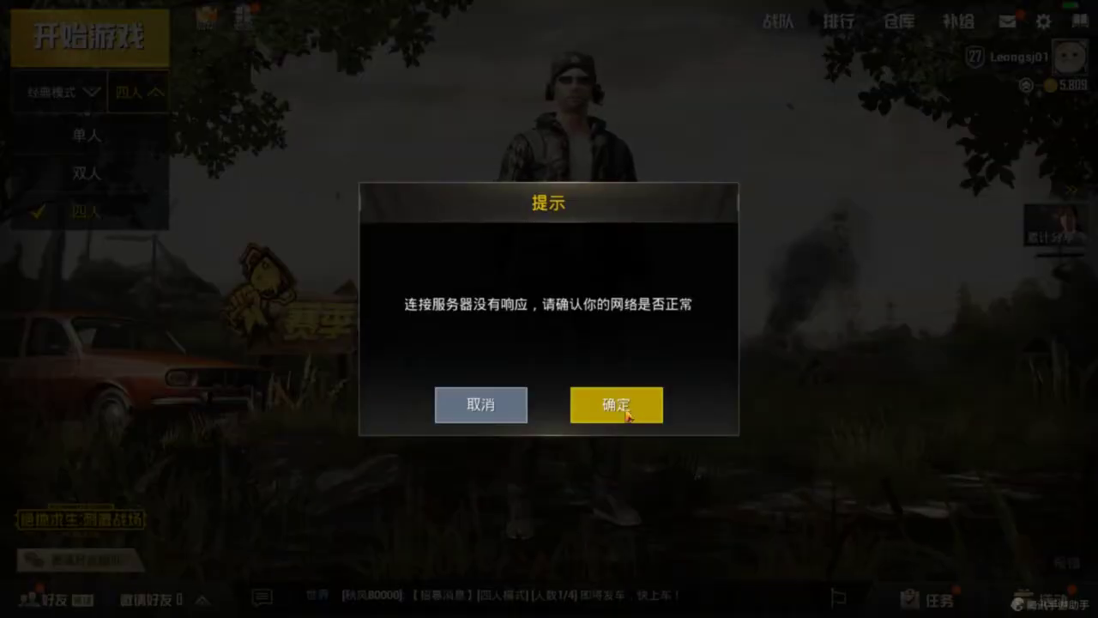
left_click(631, 409)
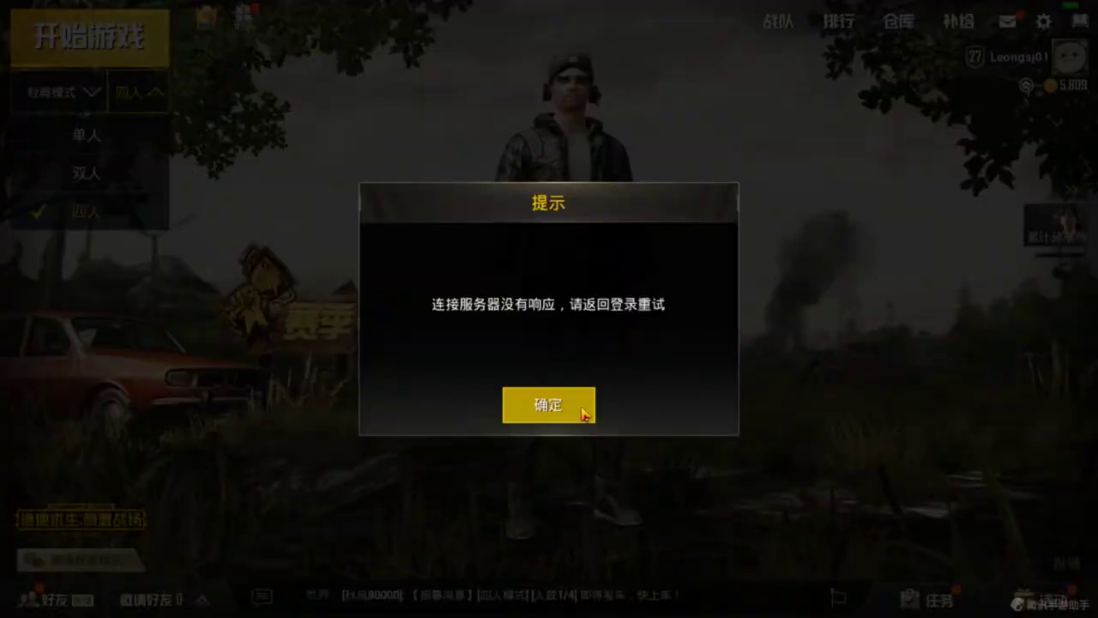
left_click(583, 414)
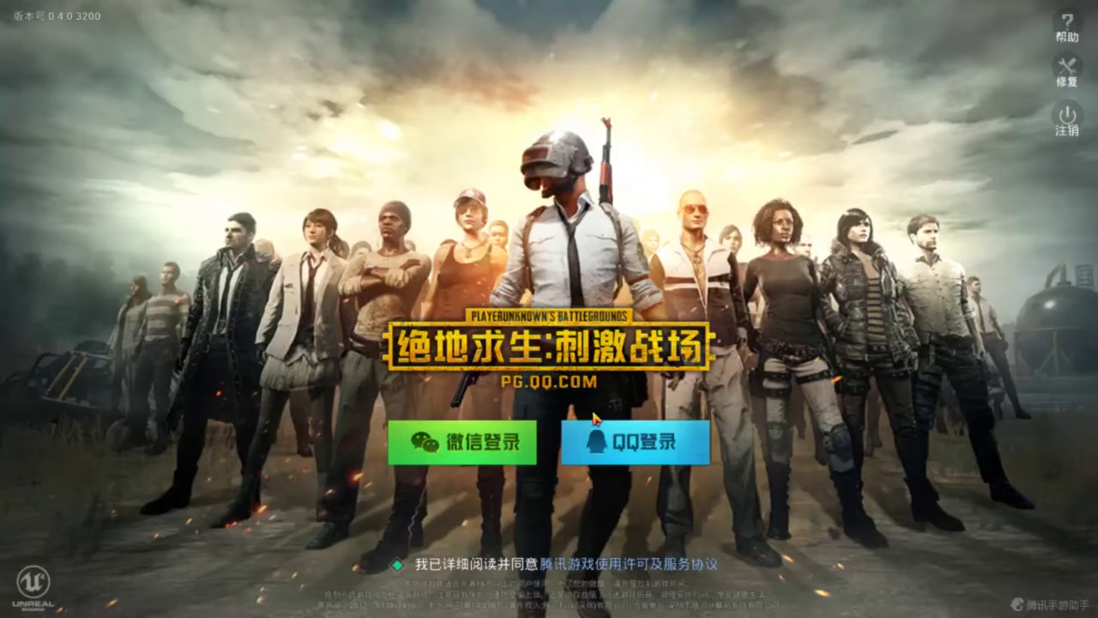
left_click(515, 445)
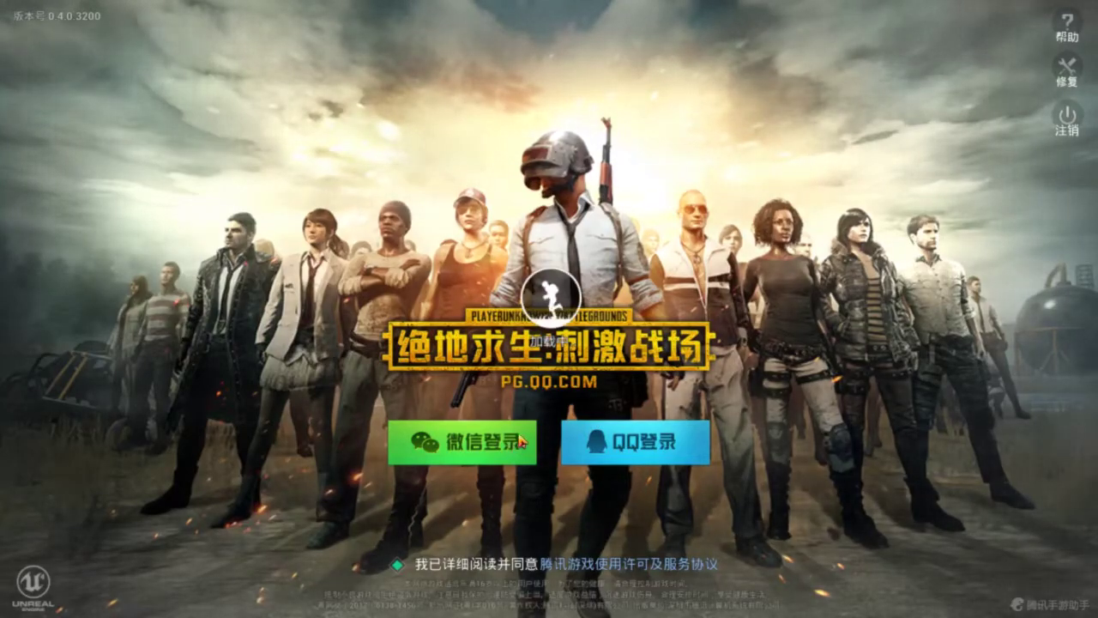
- Leave full screen and check the computer's Wi-Fi connection
key("F11")
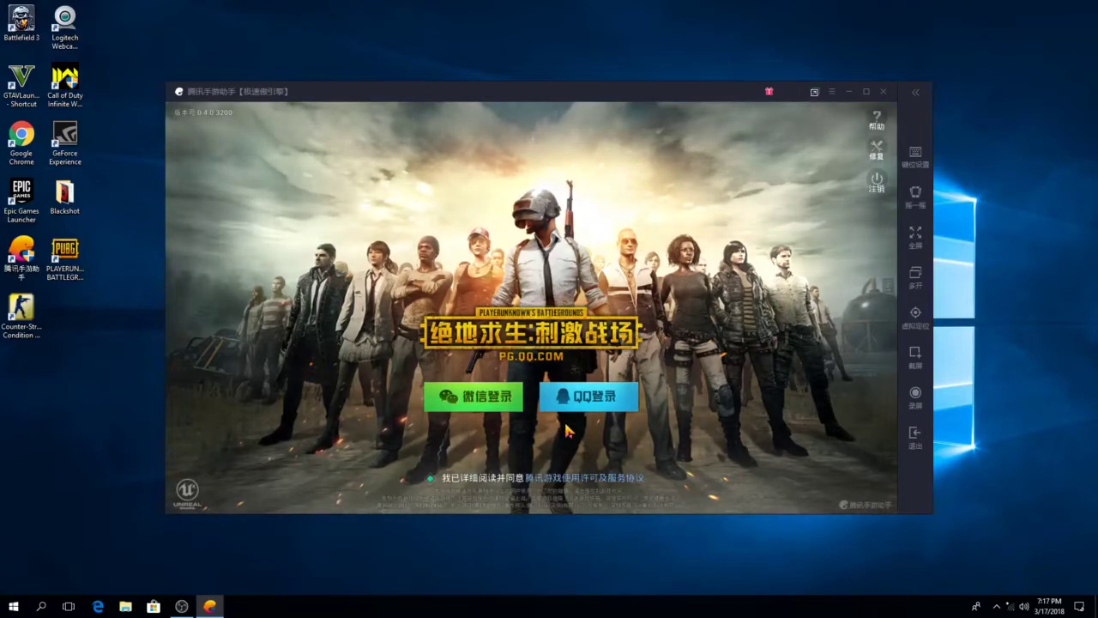
left_click(1010, 606)
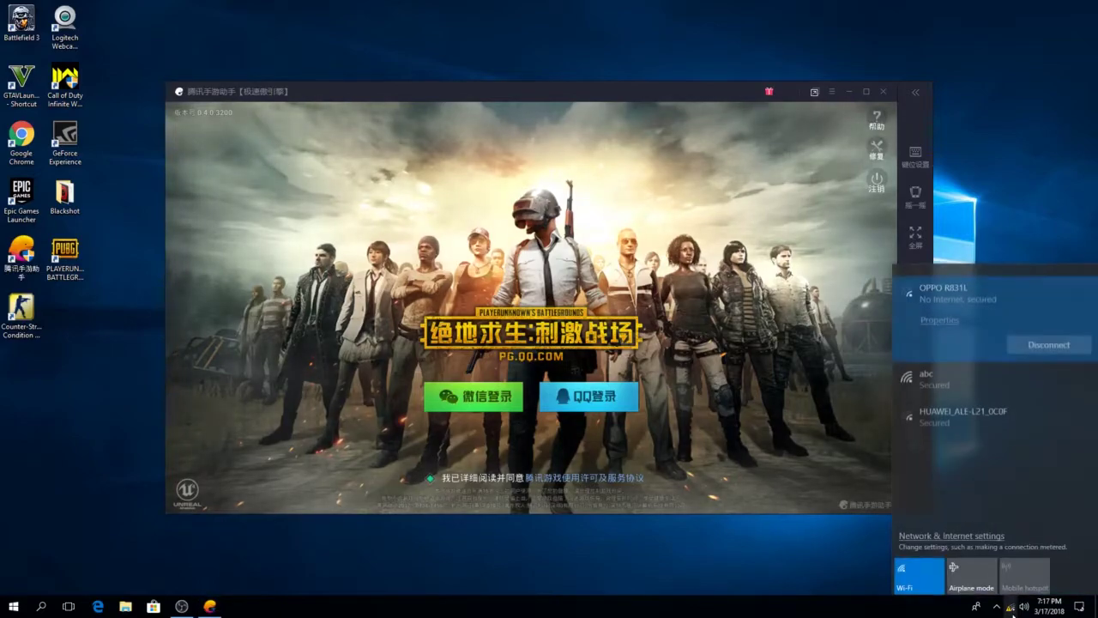
left_click(1057, 162)
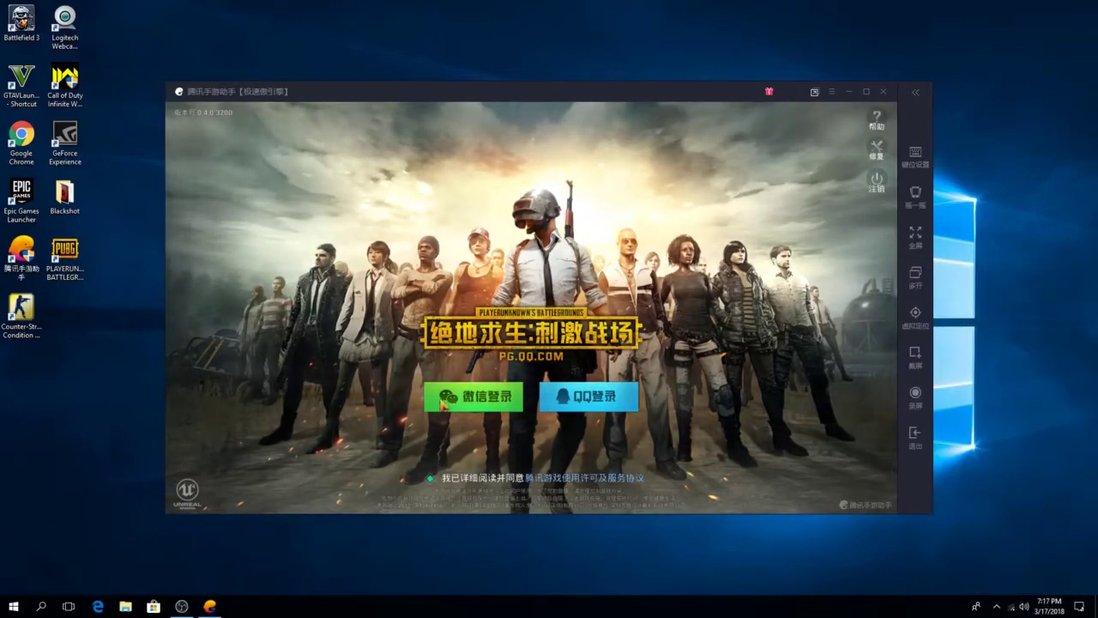
- Log in to the game with WeChat (微信登录) and close the 娱乐模式 event announcement
left_click(443, 403)
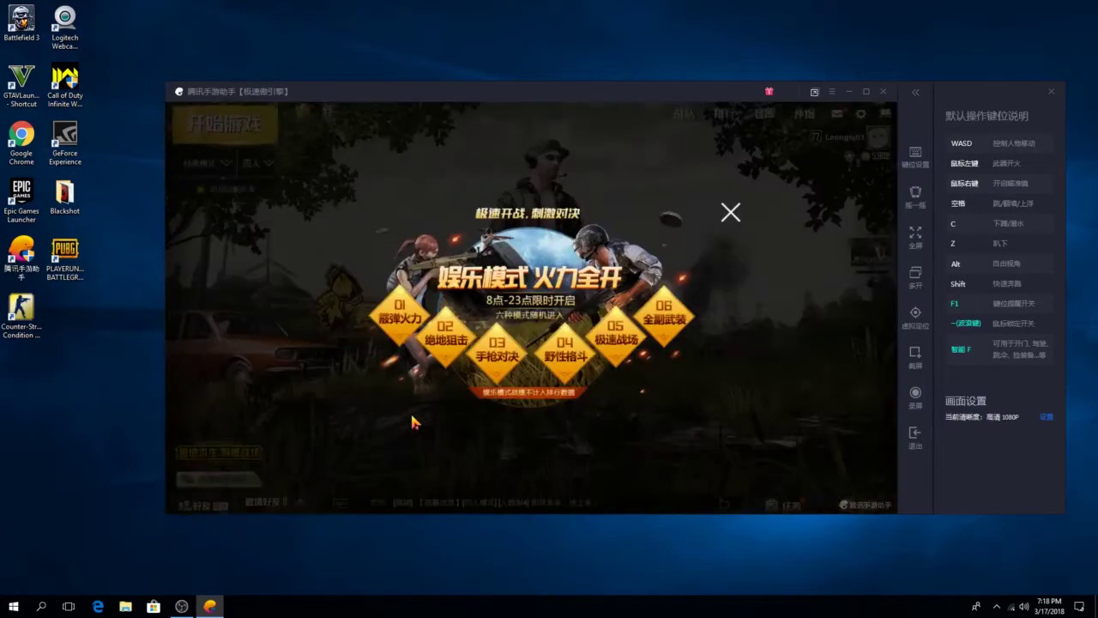
left_click(731, 212)
left_click(731, 213)
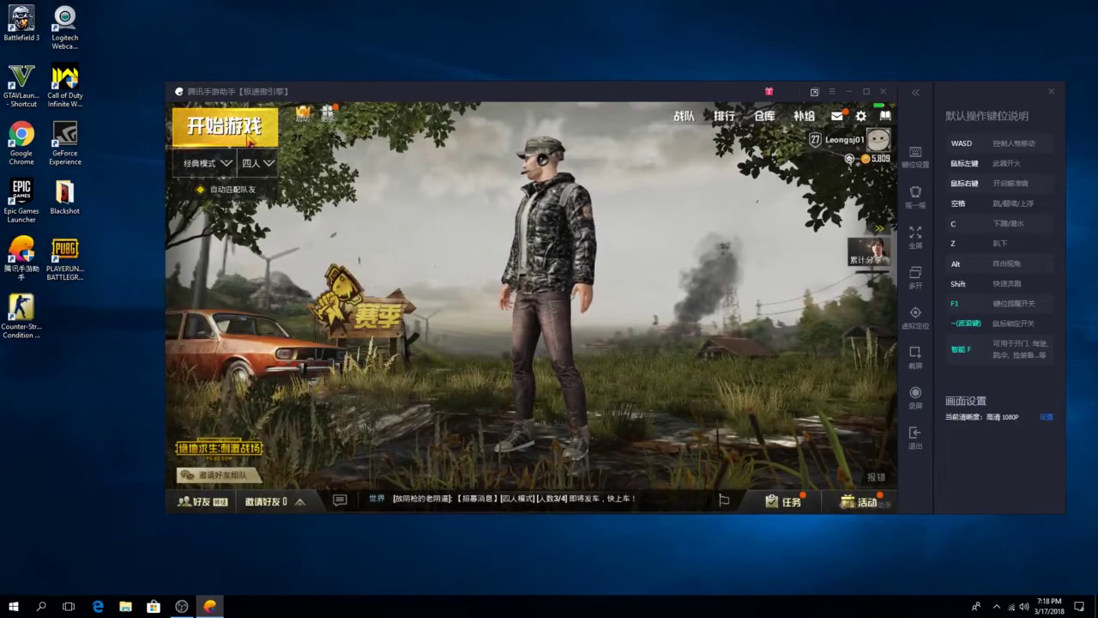
- Turn off 自动匹配队友 for the 四人 team size and view the list of friends to invite
left_click(261, 162)
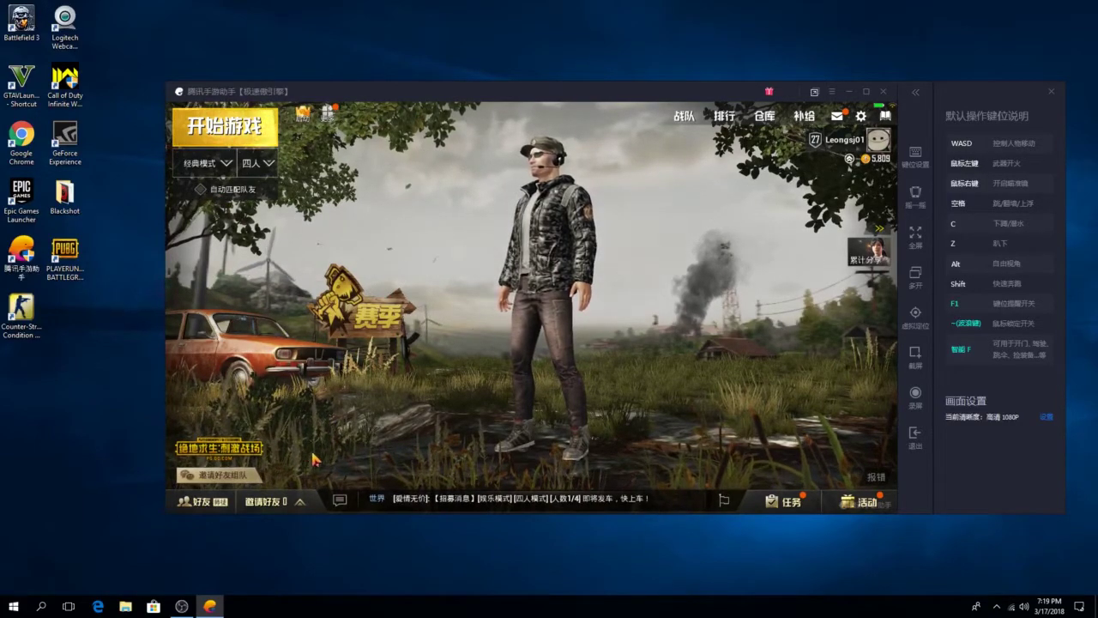
left_click(287, 510)
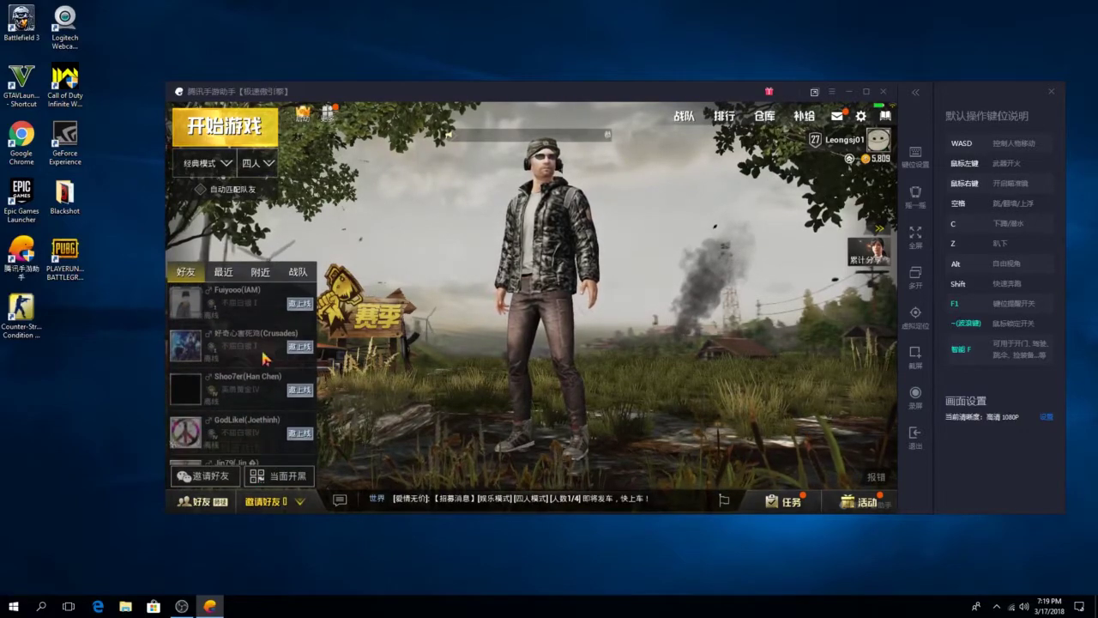
left_click(288, 507)
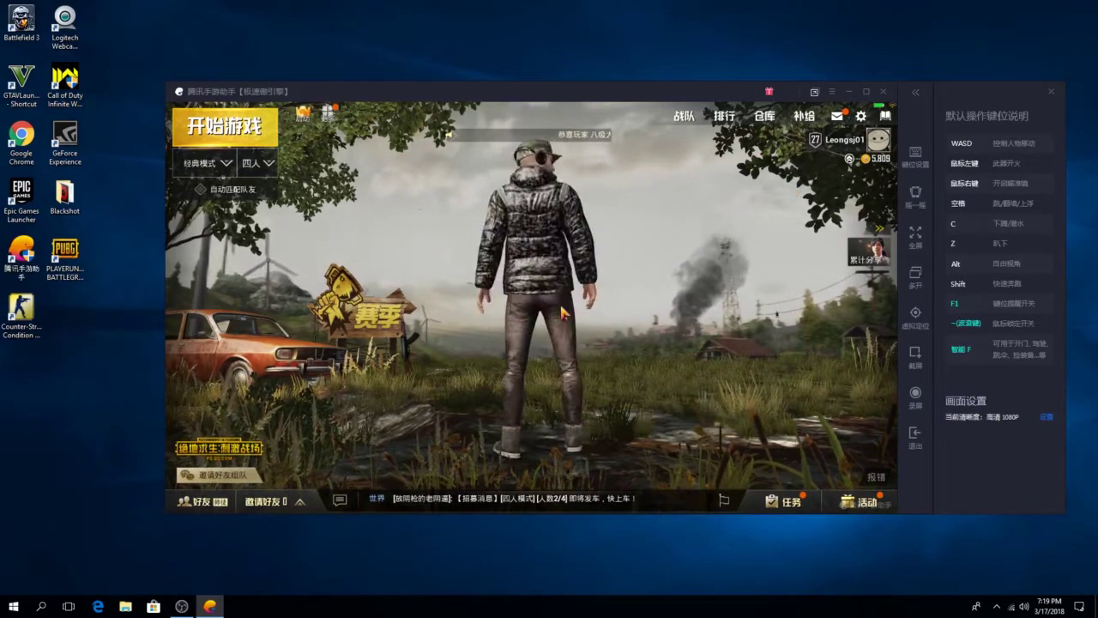
- View the player profile's 基本信息 page and return to the lobby
left_click(524, 295)
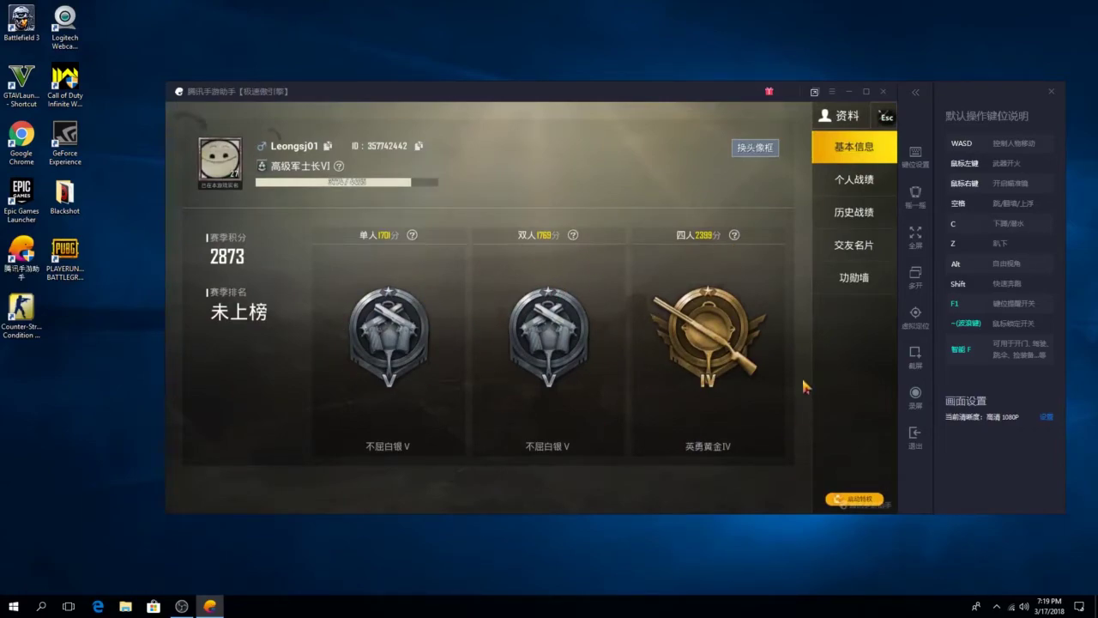
left_click(875, 118)
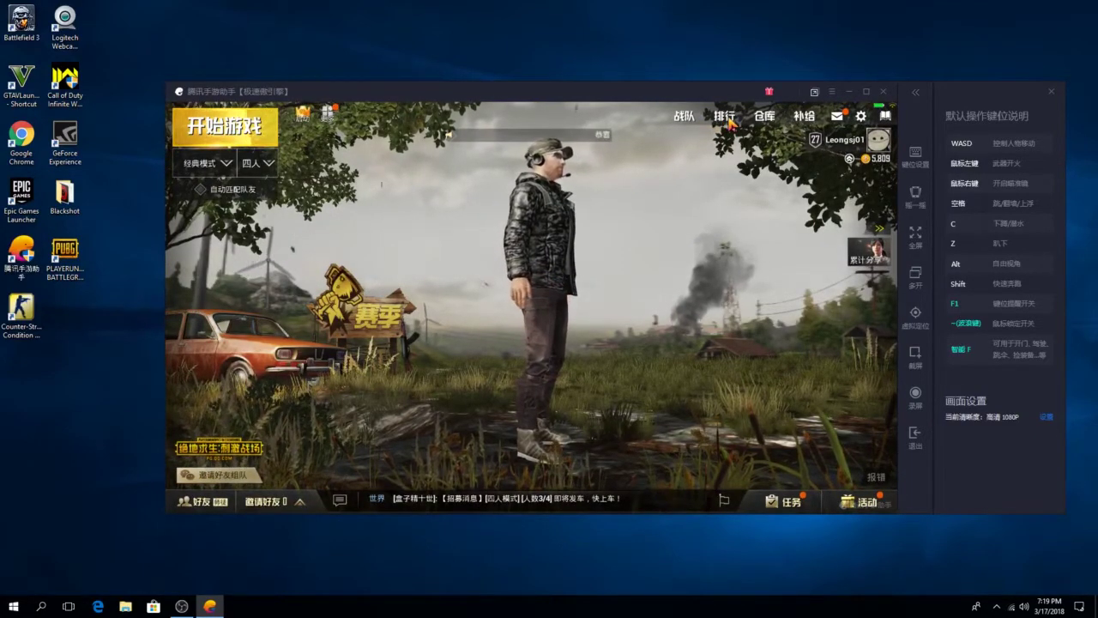
- Examine the 单人 total score ranking (总分榜) for 全区 and for 好友
left_click(727, 119)
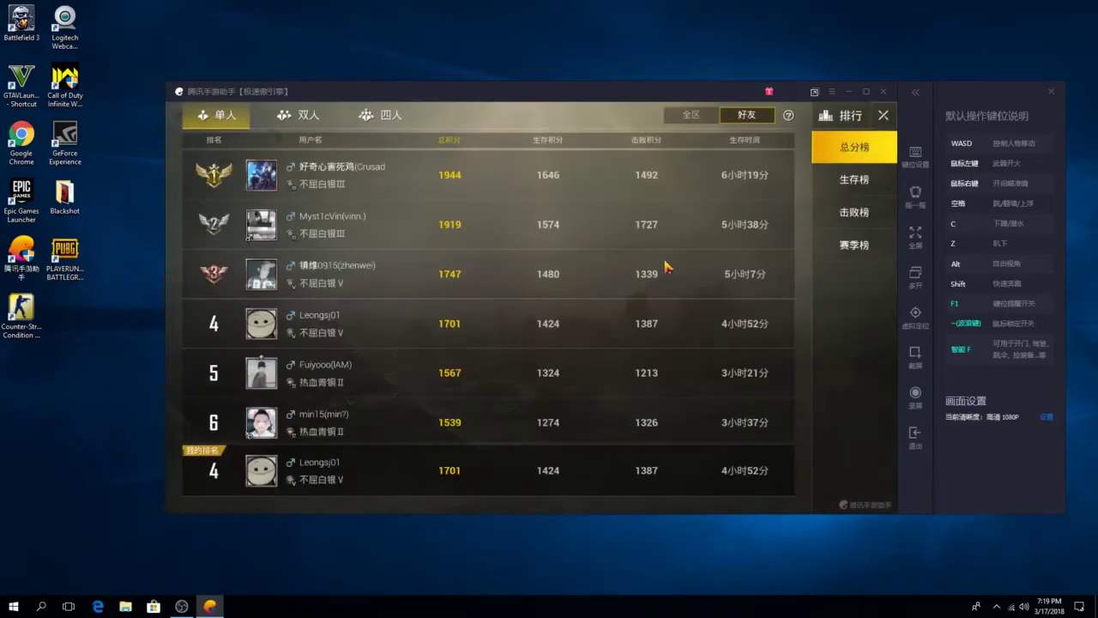
left_click(710, 121)
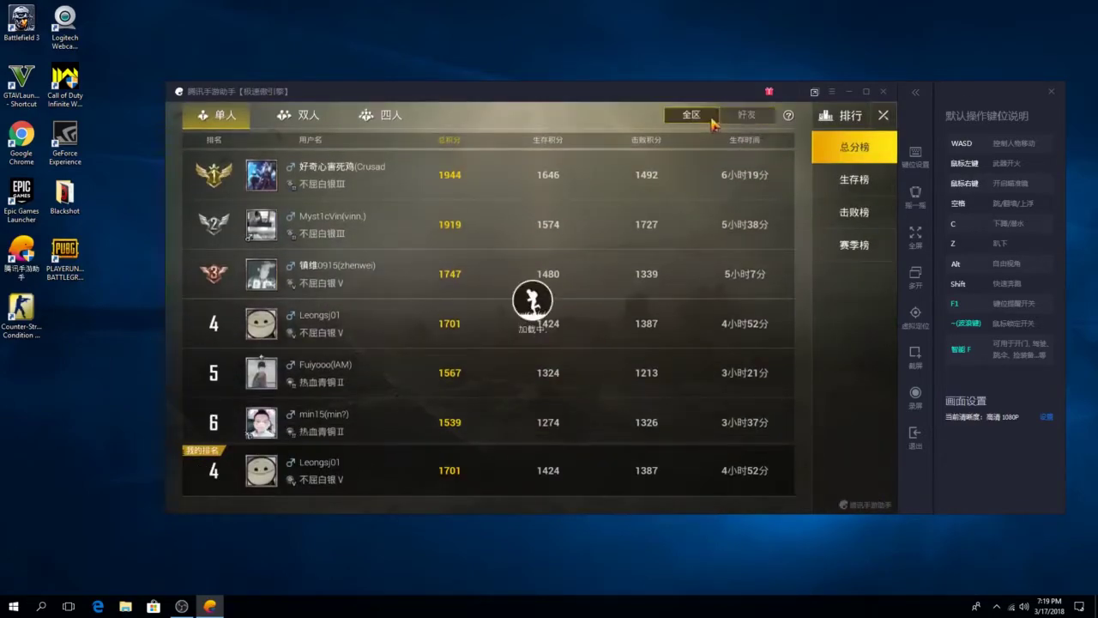
scroll(596, 318, "down", 2)
scroll(605, 338, "up", 3)
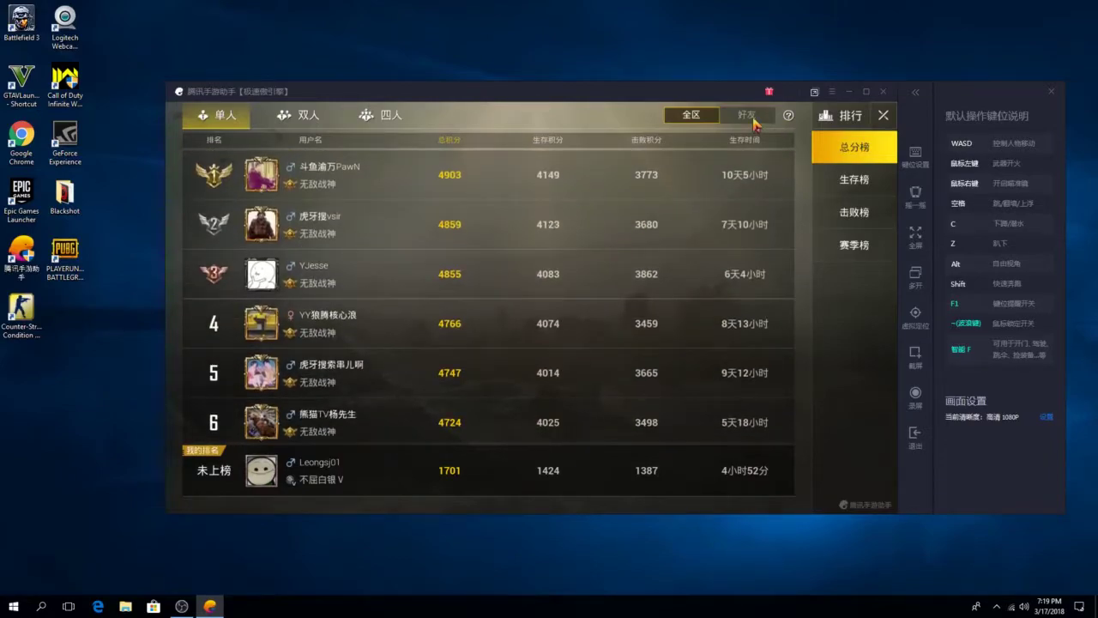
left_click(753, 118)
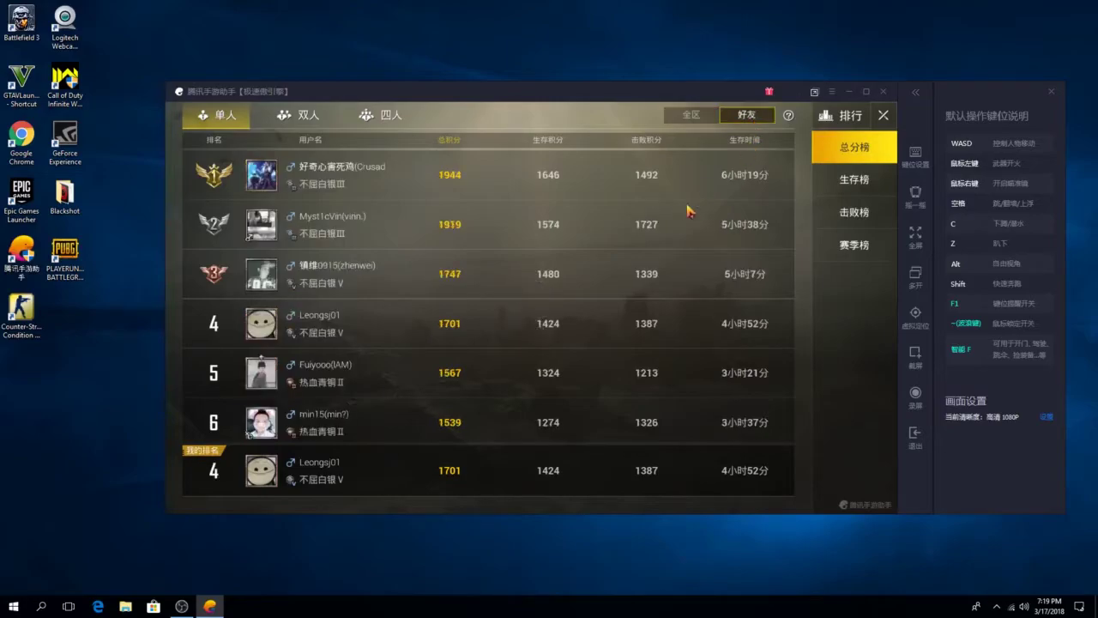
scroll(592, 292, "down", 3)
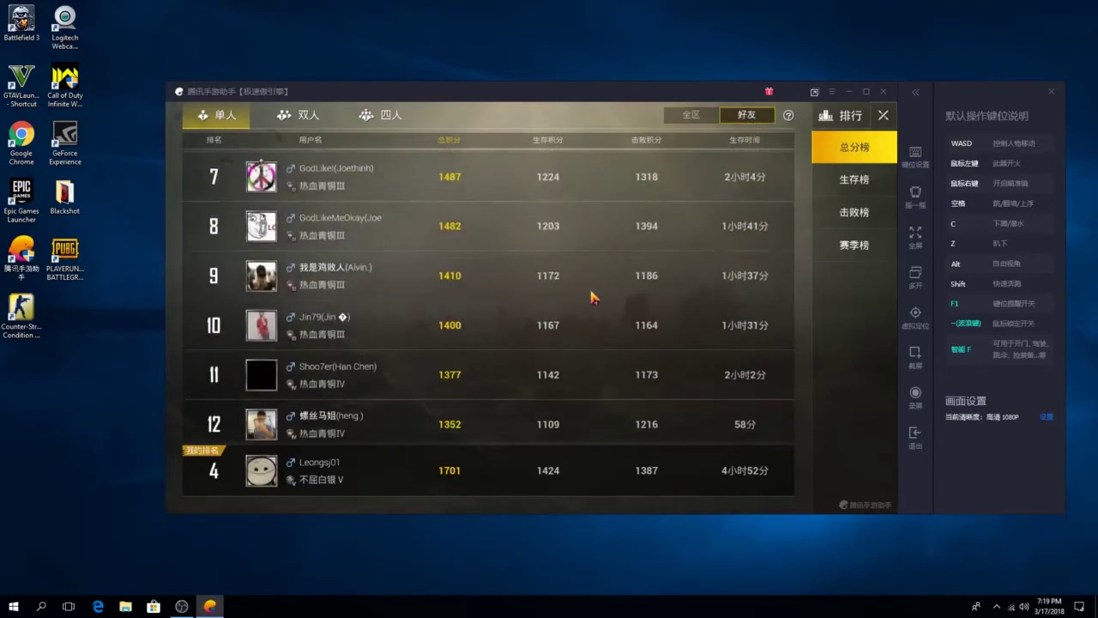
- Examine the 双人 and 四人 total score rankings (总分榜) for 好友 and return to the lobby
scroll(549, 287, "up", 3)
left_click(383, 118)
left_click(307, 116)
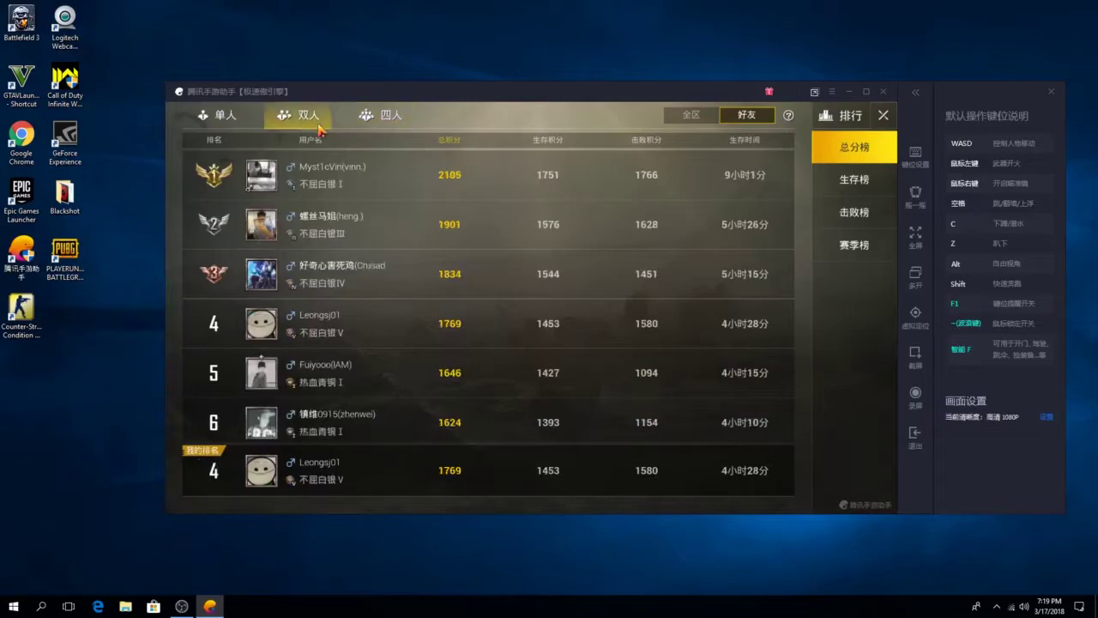
left_click(226, 120)
left_click(307, 115)
left_click(223, 115)
left_click(382, 114)
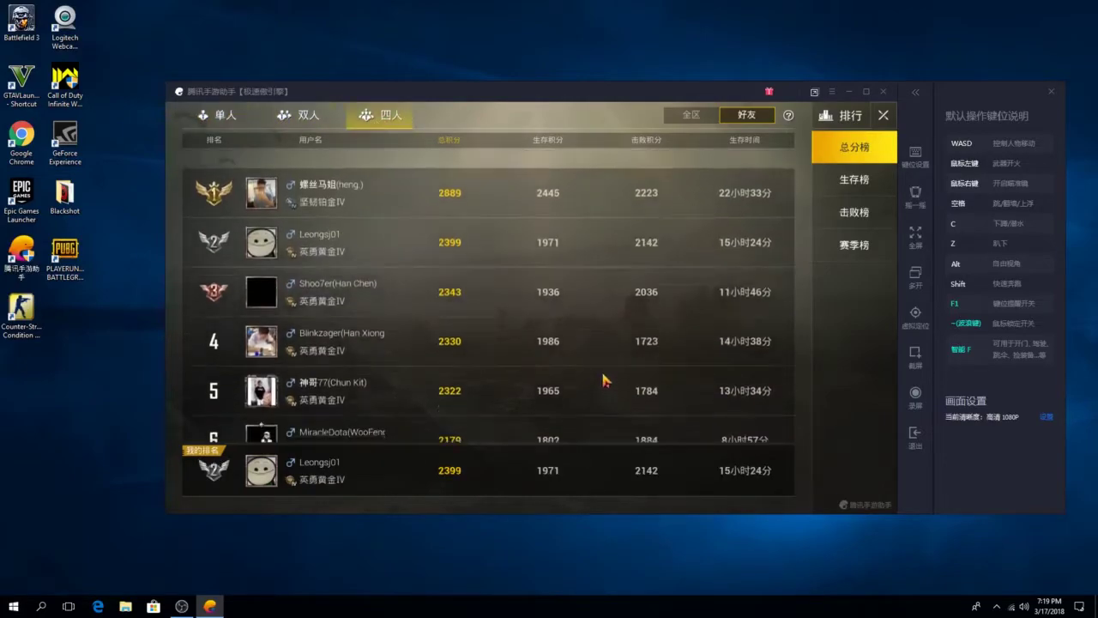
scroll(652, 369, "down", 3)
scroll(704, 356, "up", 3)
left_click(881, 115)
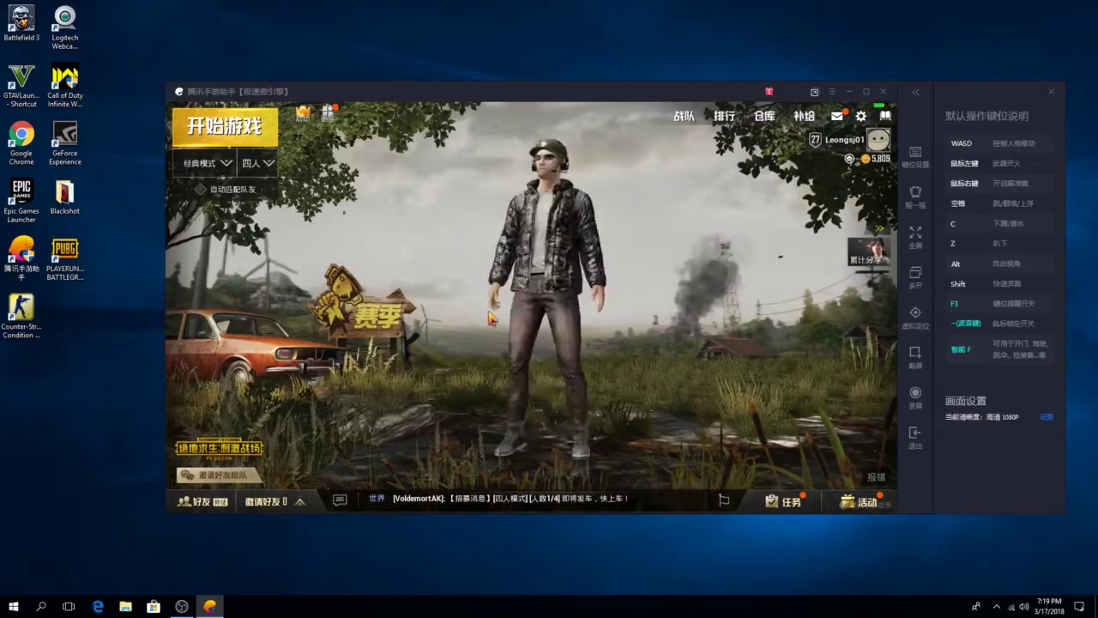
- Rotate the lobby character, then look through the 平台好友 list of friends
left_click_drag(491, 318, 569, 340)
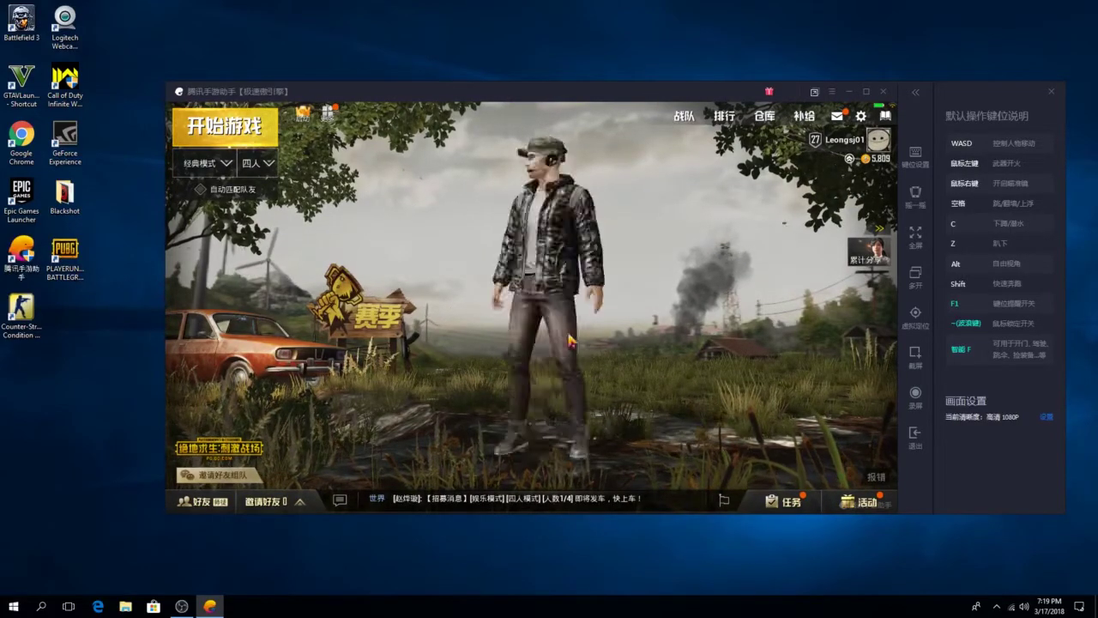
left_click(273, 501)
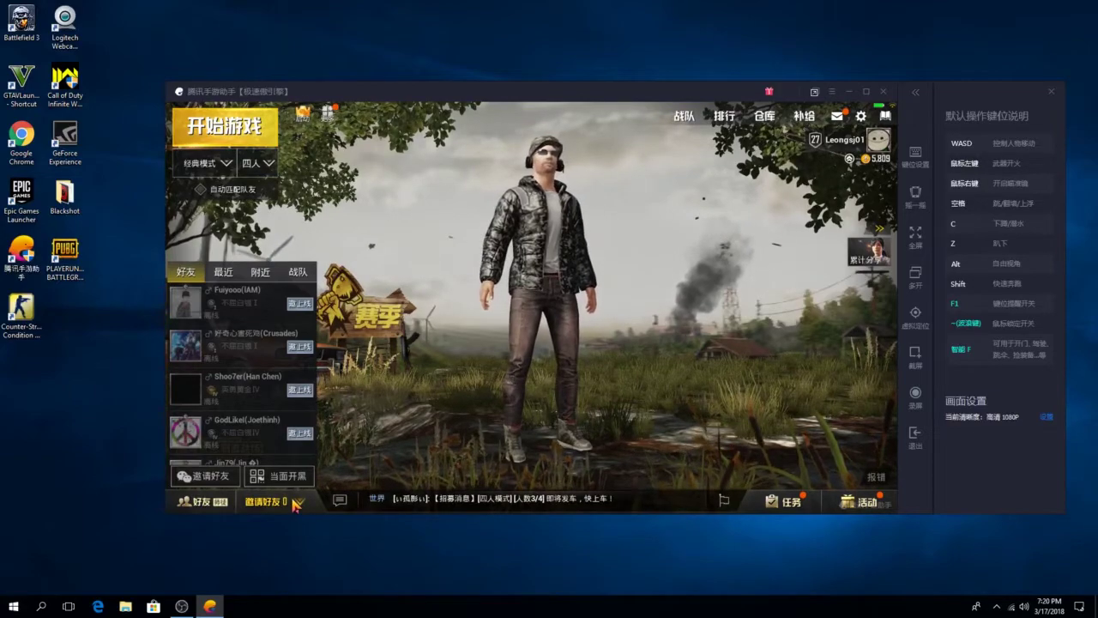
left_click(210, 506)
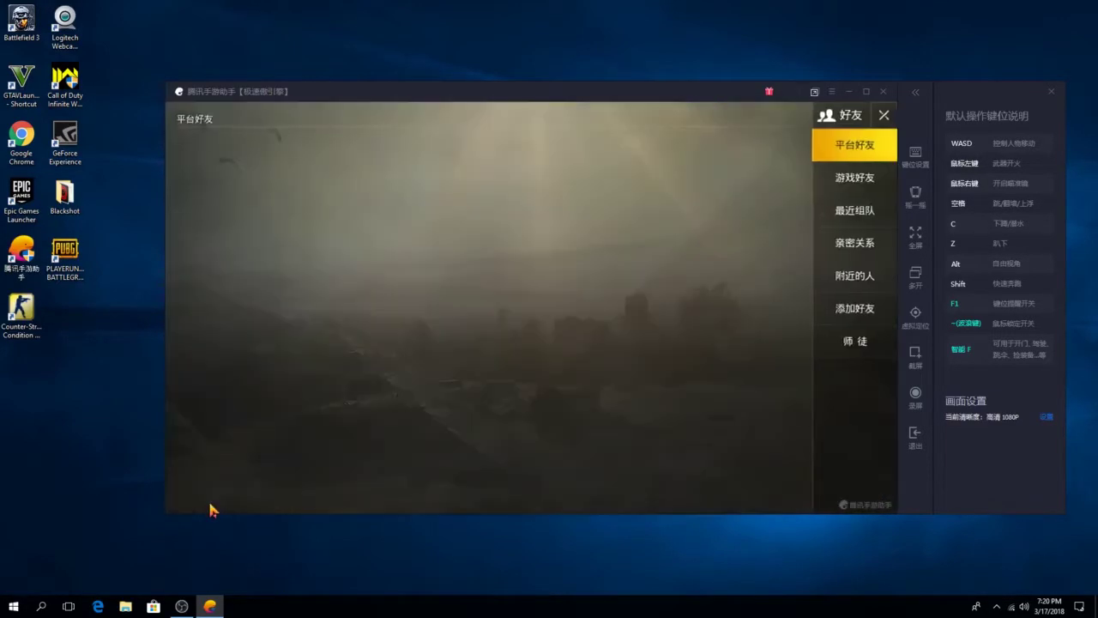
scroll(652, 343, "down", 8)
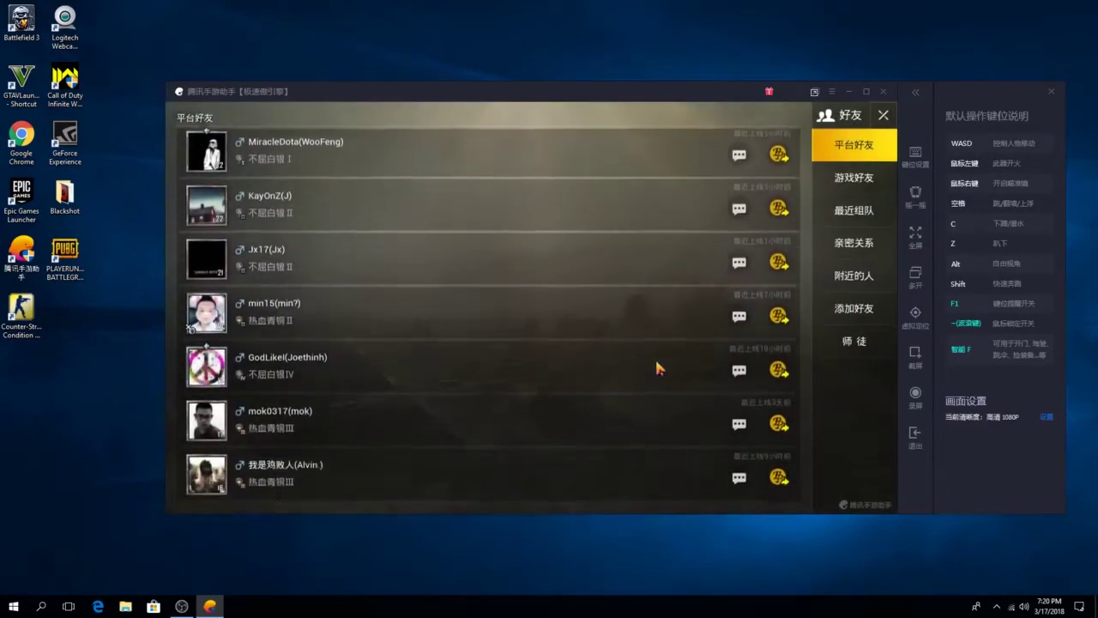
scroll(654, 403, "up", 8)
scroll(626, 266, "down", 6)
scroll(641, 334, "up", 3)
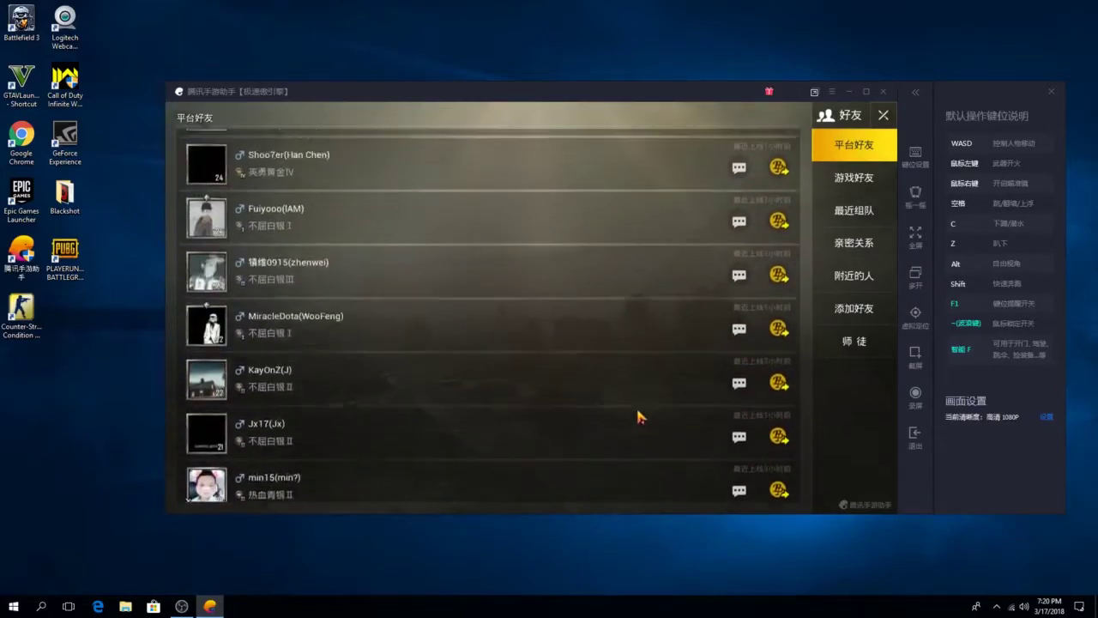
scroll(652, 360, "down", 3)
scroll(674, 311, "up", 6)
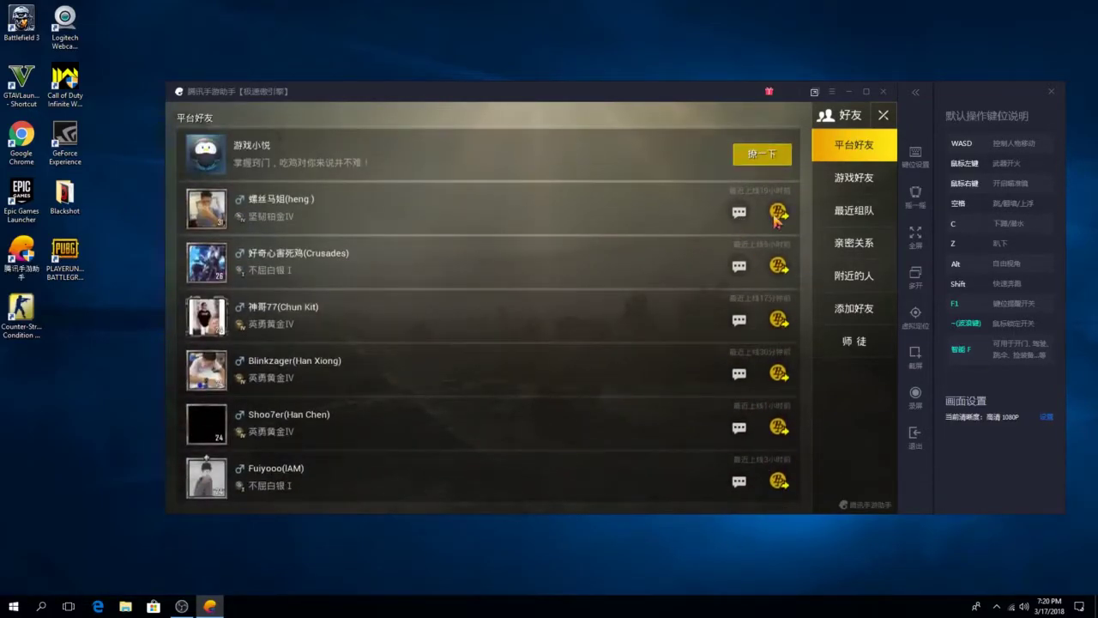
- Gift gold coins to the first player in the 平台好友 list, notify them by WeChat with 告诉TA, and return to the lobby
left_click(779, 211)
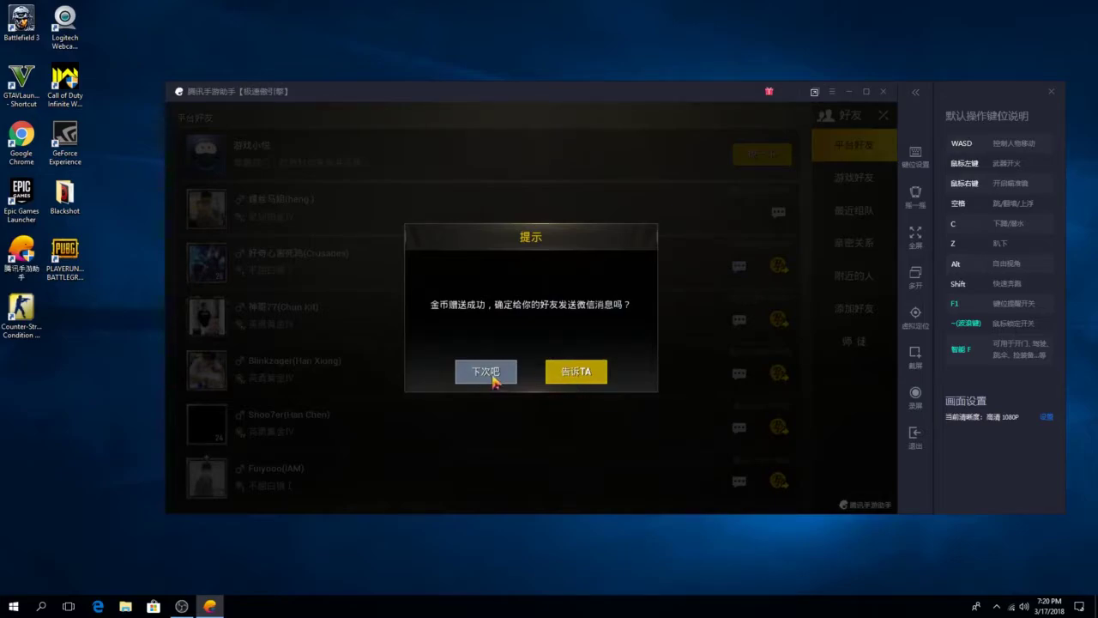
left_click(575, 371)
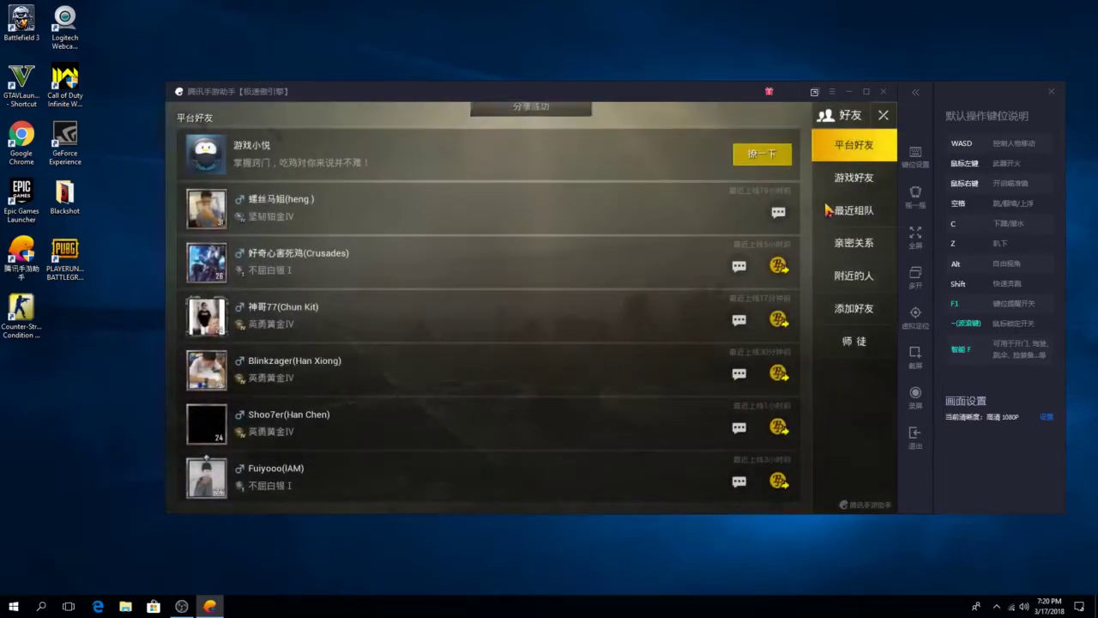
left_click(883, 116)
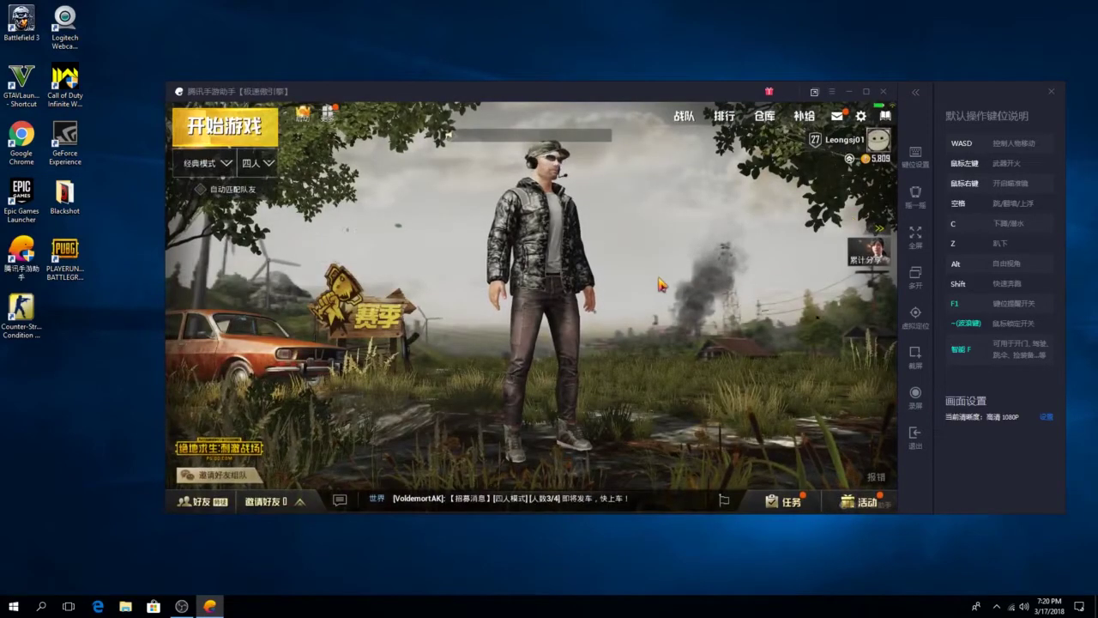
- Open the missions (任务) and view the 成长任务 level map
left_click(782, 499)
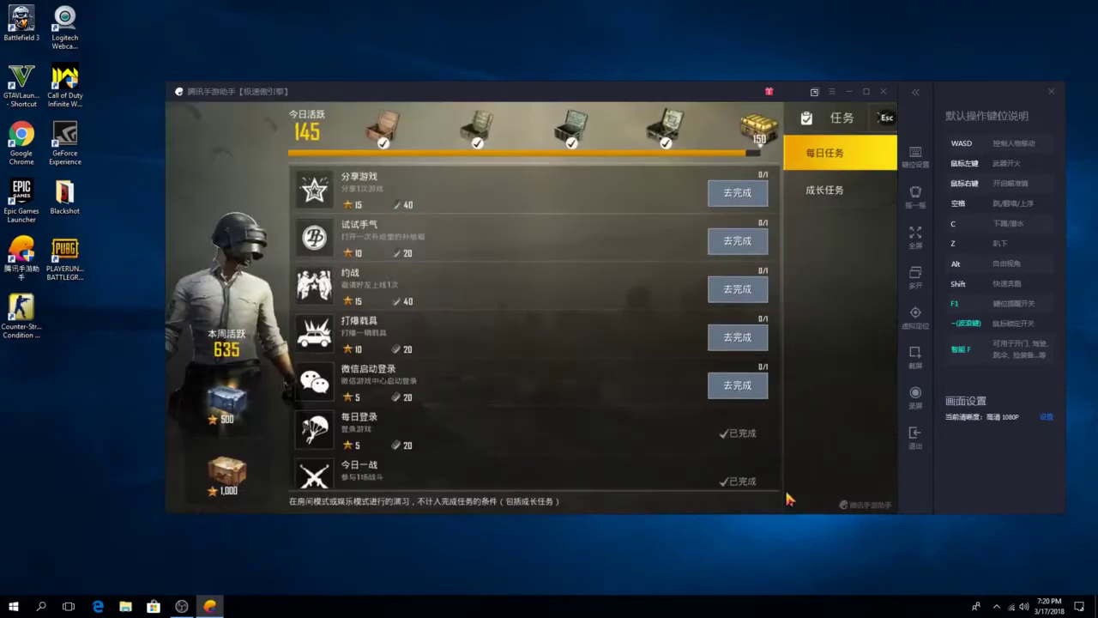
left_click(858, 190)
left_click(853, 197)
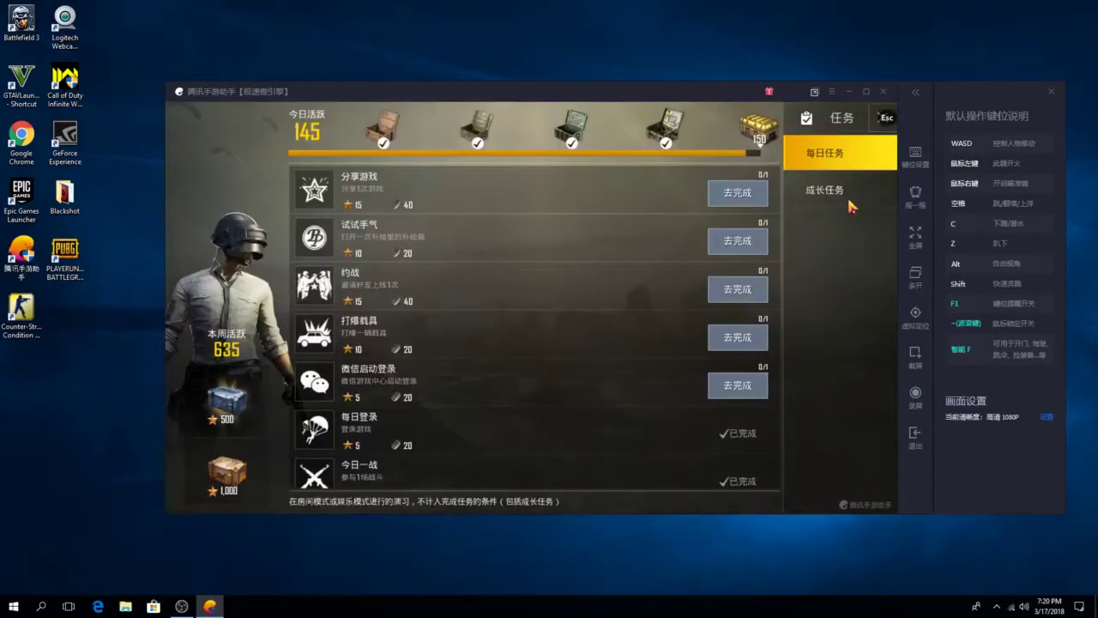
left_click(850, 190)
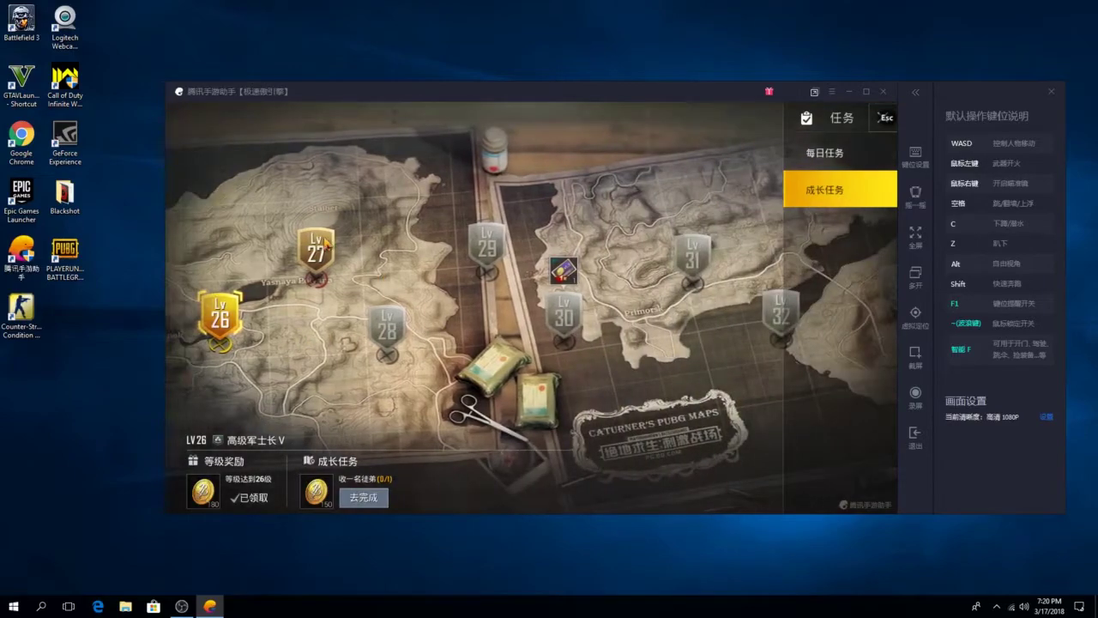
- Examine the full list of 每日任务 missions
left_click(846, 154)
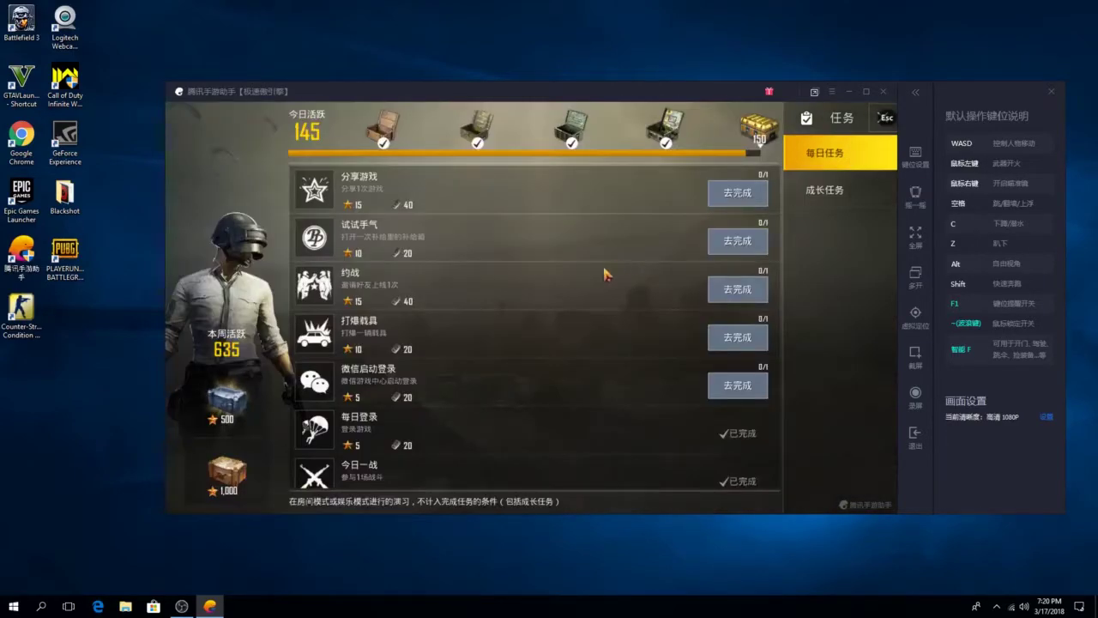
scroll(515, 387, "down", 5)
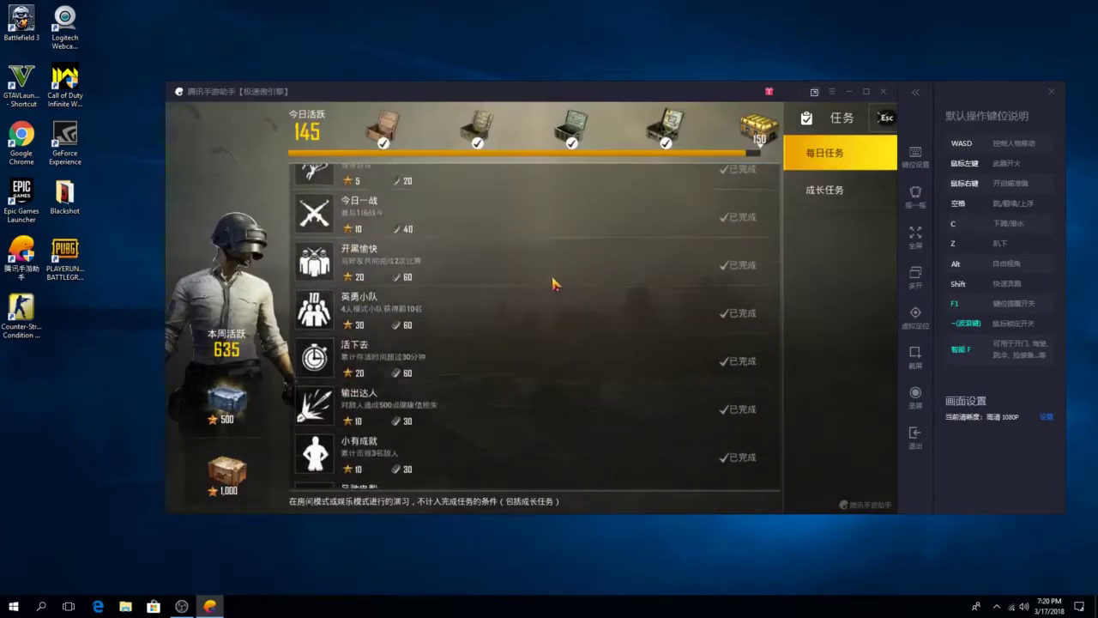
scroll(567, 300, "up", 4)
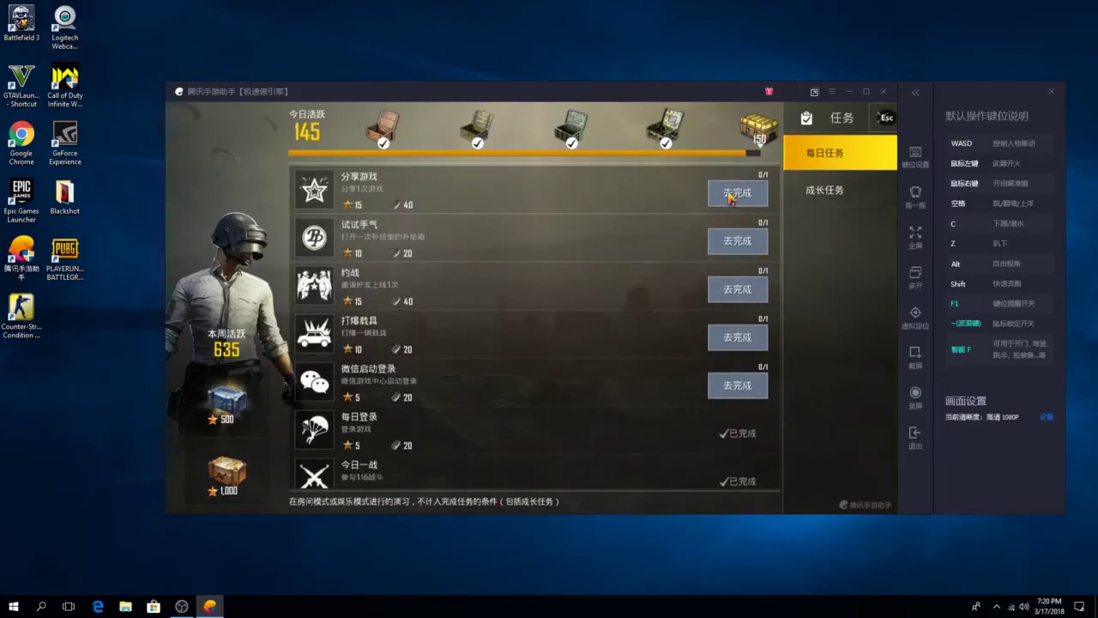
scroll(687, 275, "down", 5)
scroll(632, 325, "up", 5)
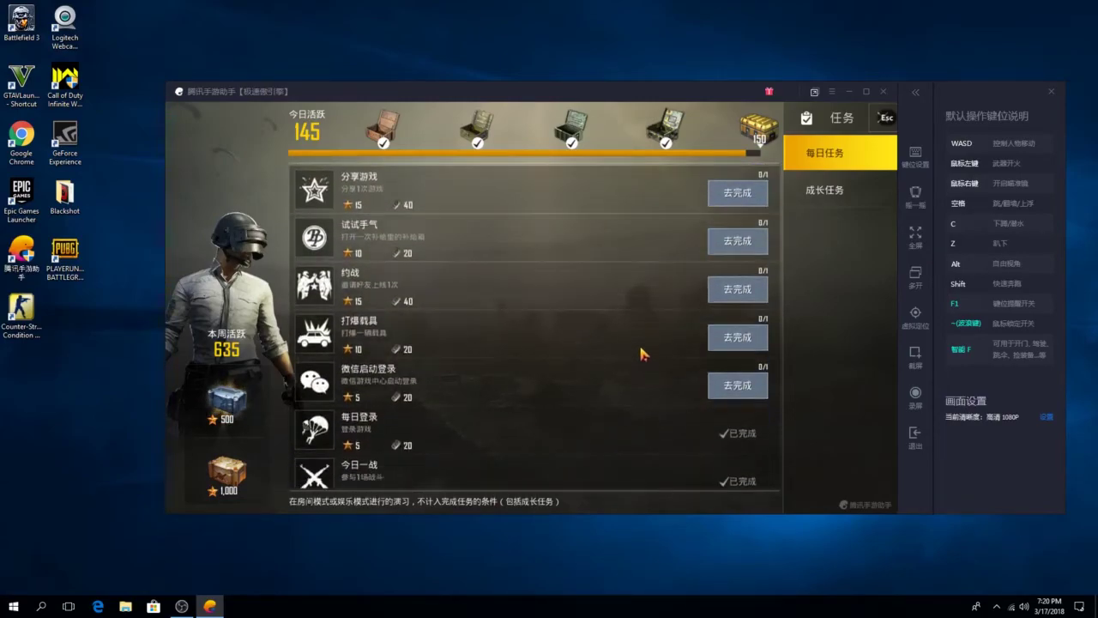
- Check the daily activity reward chests, view the contents of the 黄金宝箱, and return to the lobby
left_click(477, 128)
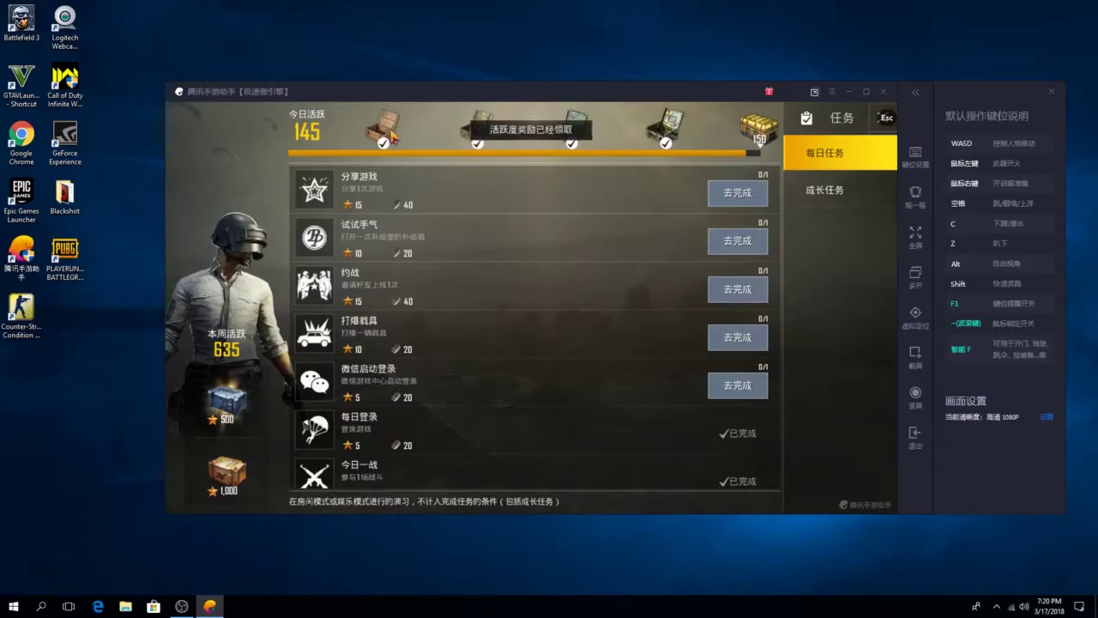
left_click(764, 129)
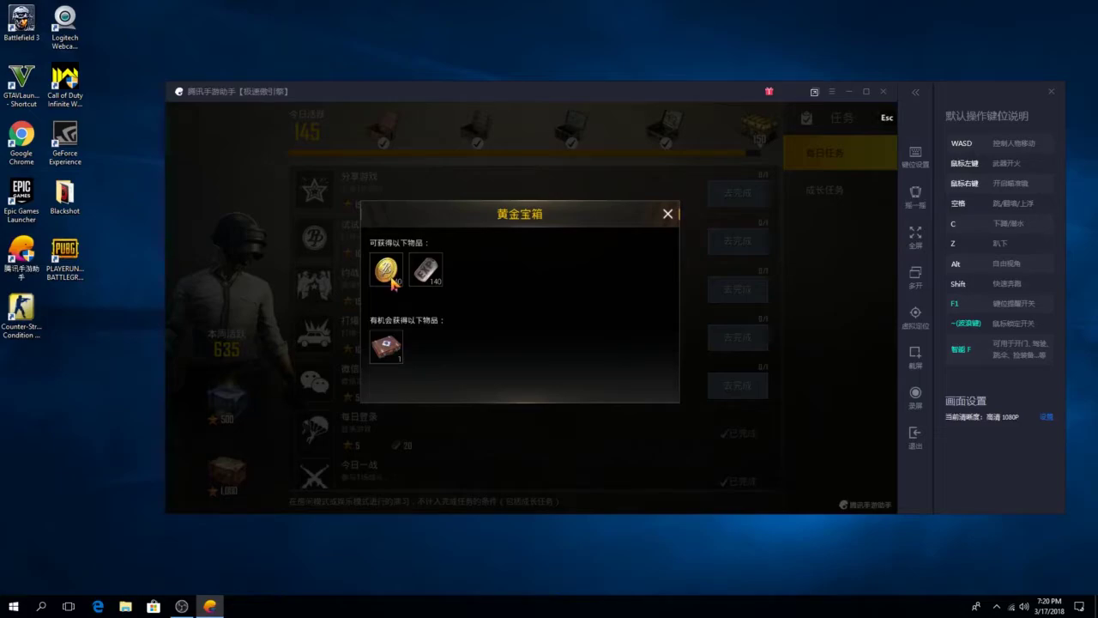
left_click(668, 216)
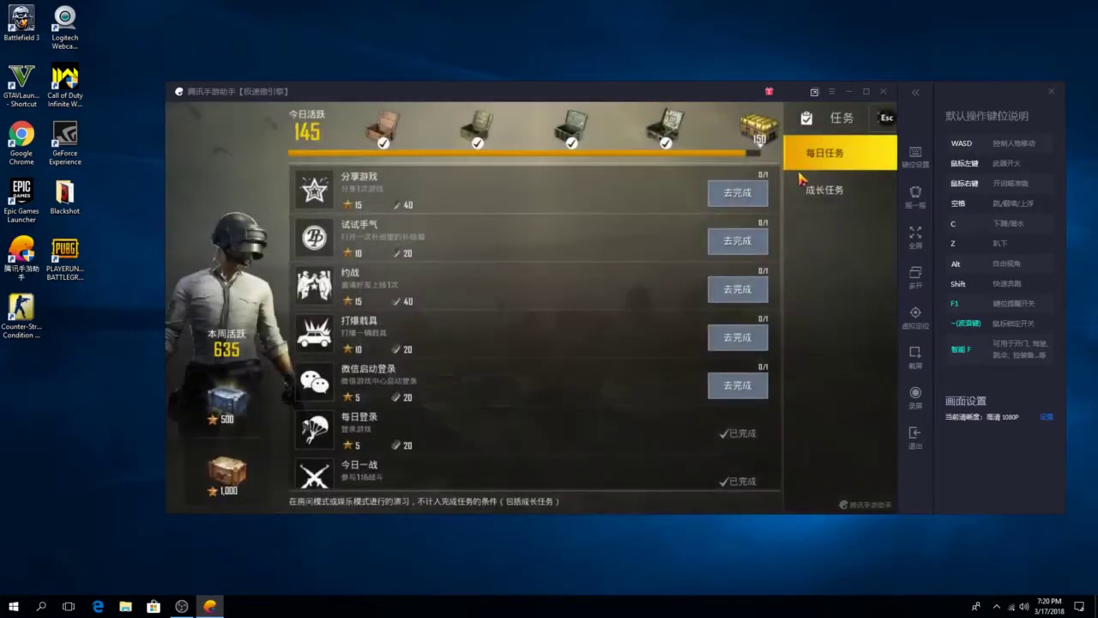
key("Escape")
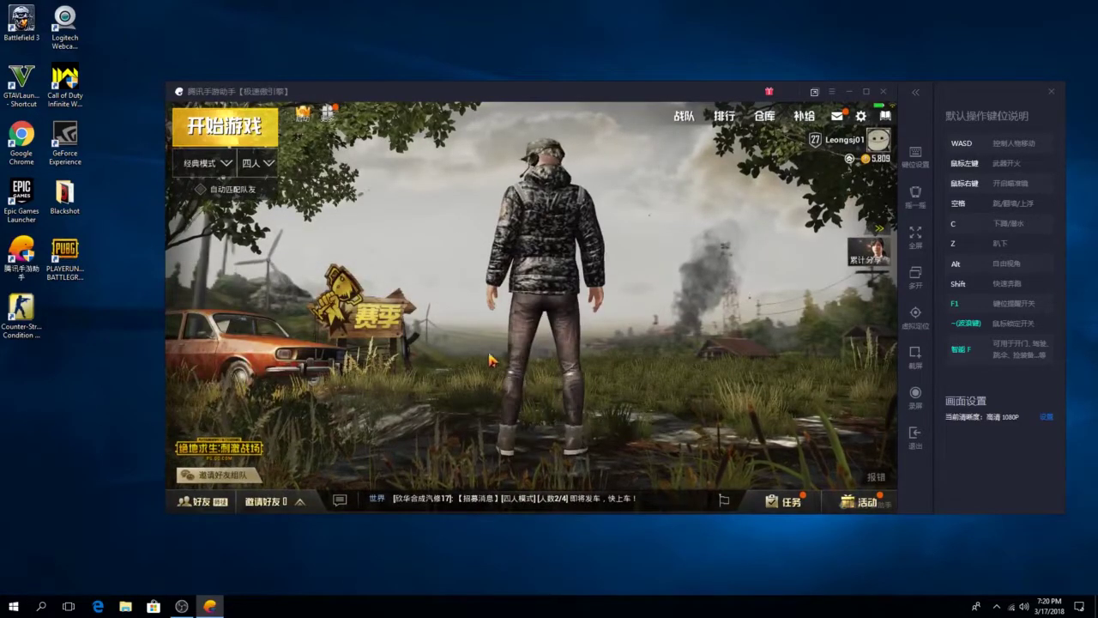
- Open the events (活动) and look over the 集项链换情侣头像框 exchange event
left_click(856, 504)
left_click(764, 273)
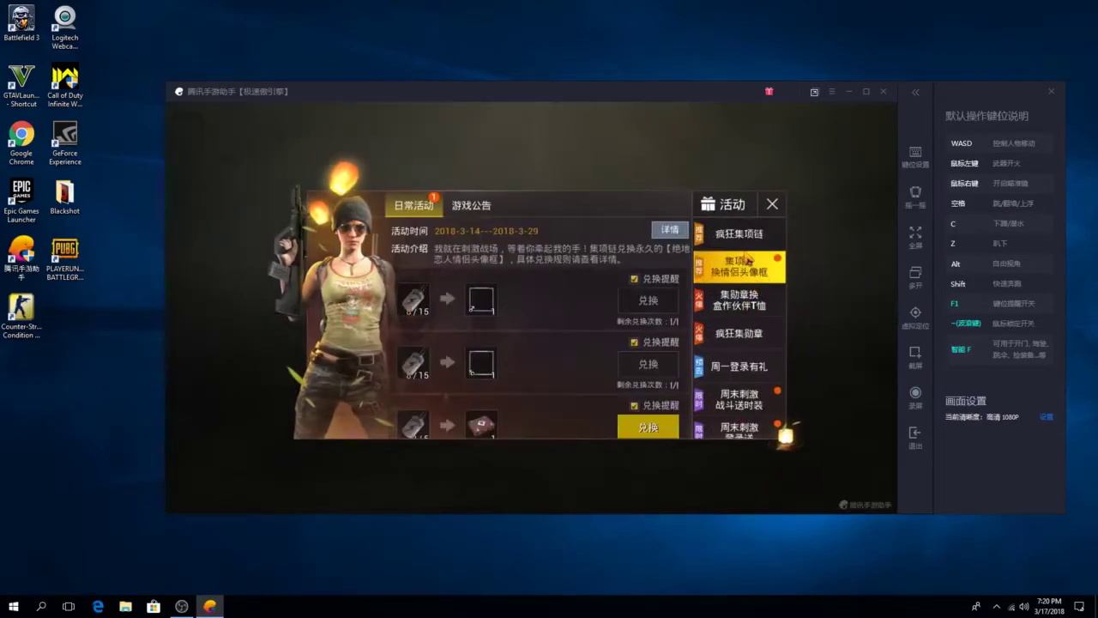
left_click(744, 300)
left_click(740, 265)
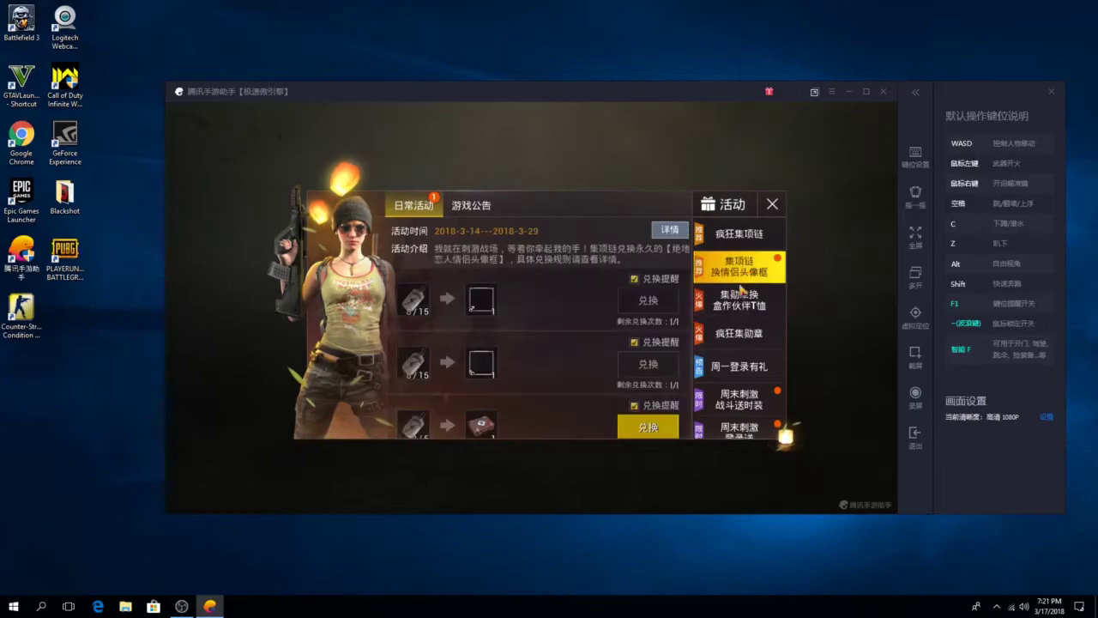
left_click(739, 300)
left_click(739, 266)
scroll(746, 323, "down", 3)
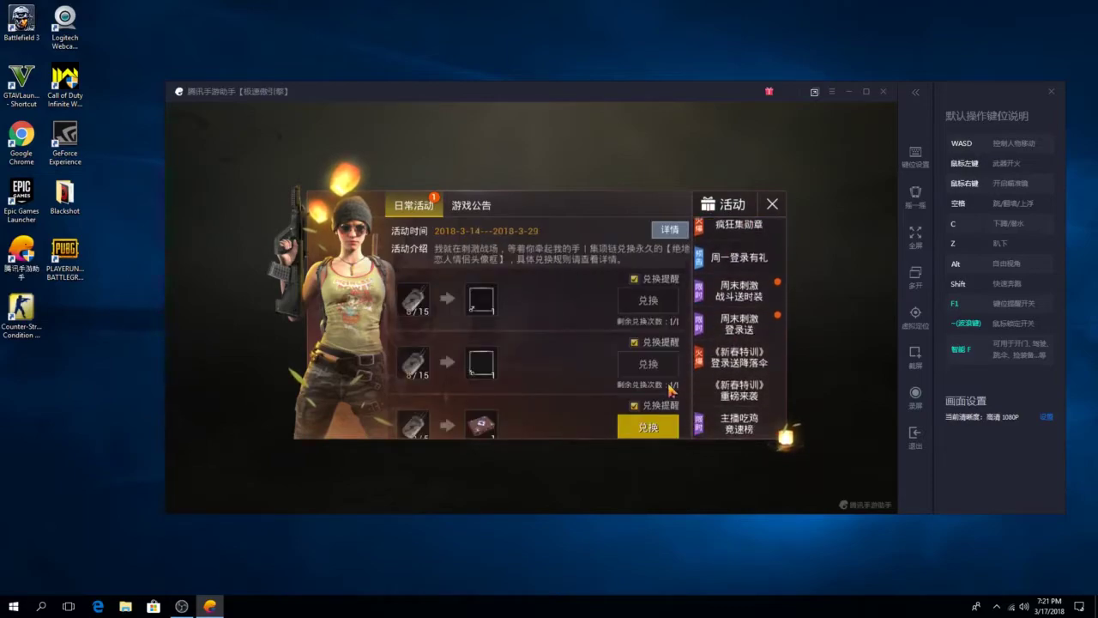
scroll(768, 337, "up", 3)
- View the 集勋章换盒作伙伴T恤 and 疯狂集勋章 medal events
left_click(747, 302)
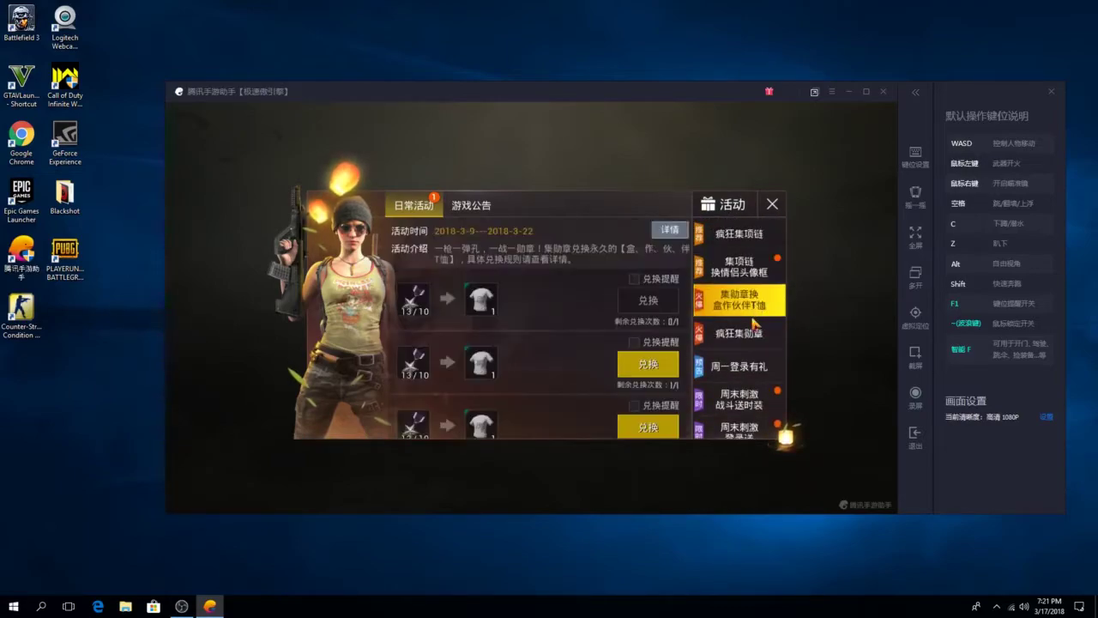
left_click(744, 335)
left_click(746, 304)
left_click(743, 339)
- View the weekend events 周末刺激战斗送时装 and 周末刺激登录送
scroll(743, 340, "down", 1)
left_click(736, 361)
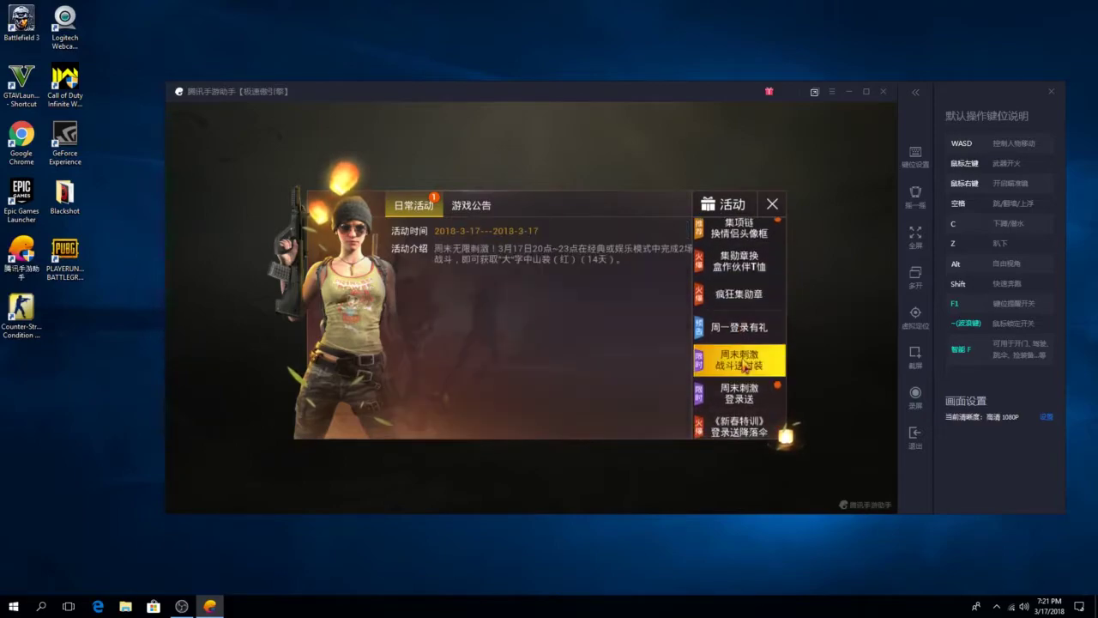
left_click_drag(708, 381, 709, 279)
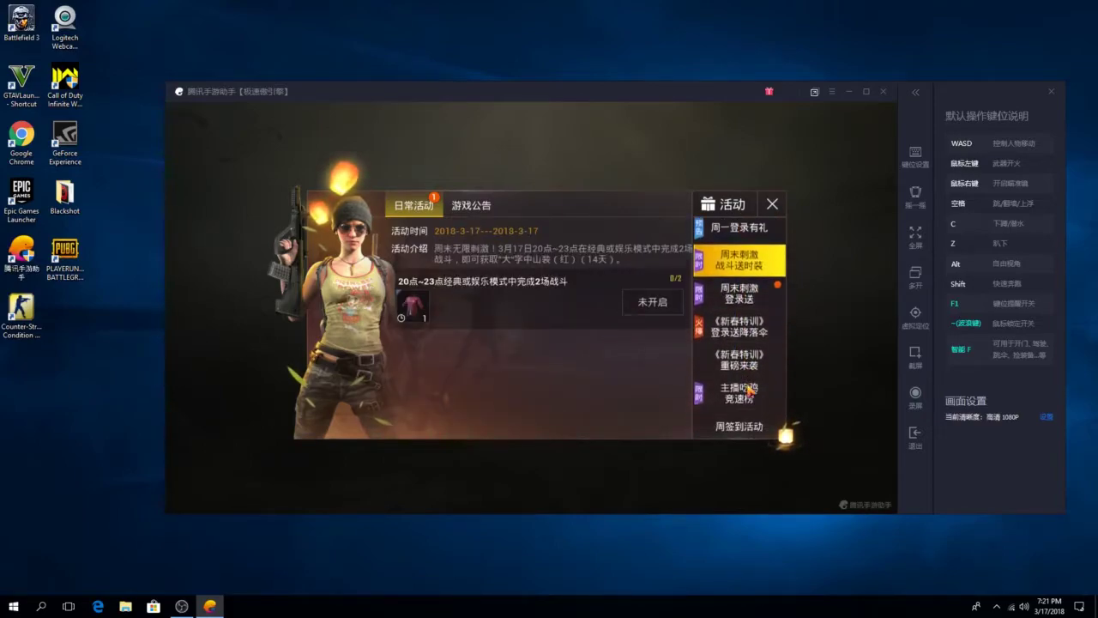
left_click(729, 291)
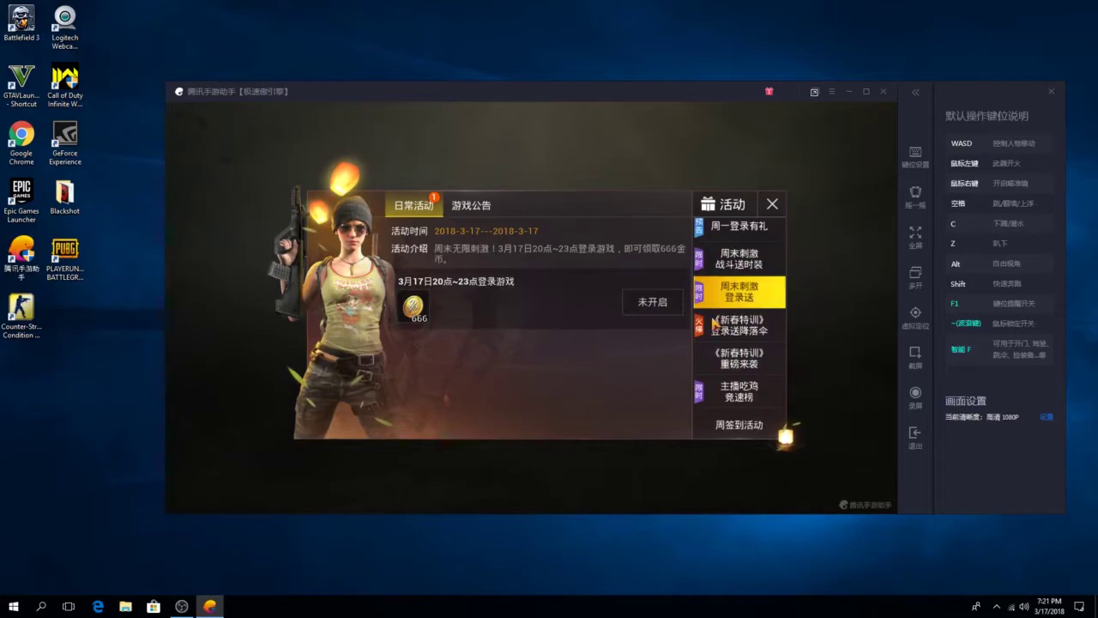
- Examine the cumulative login rewards of the 《新春特训》登录送降落伞 event
left_click(729, 324)
scroll(764, 331, "down", 1)
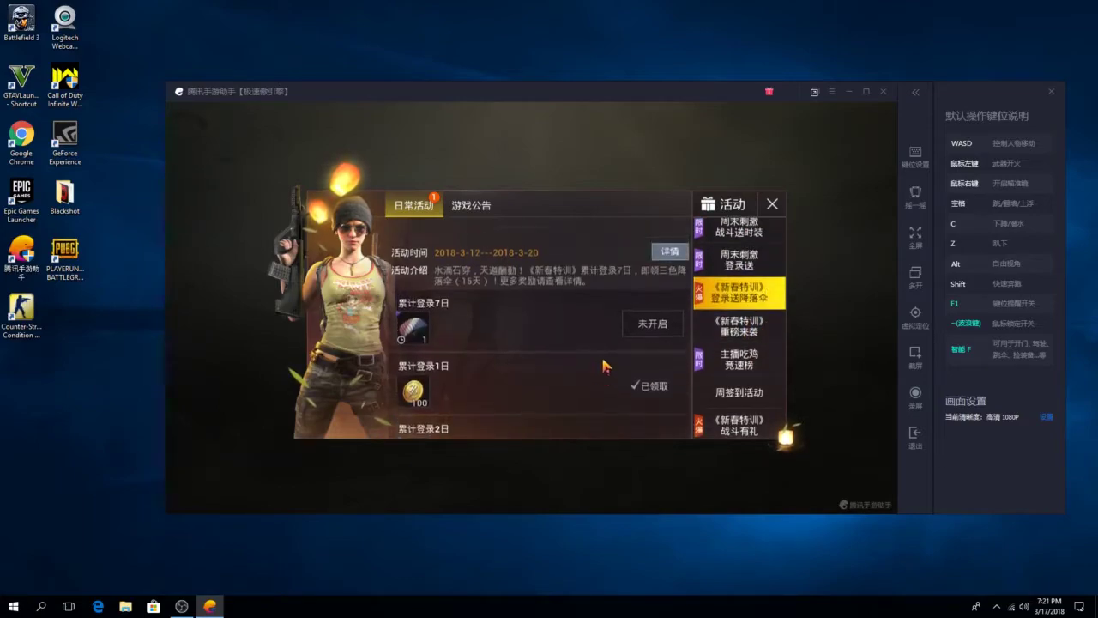
scroll(603, 367, "down", 8)
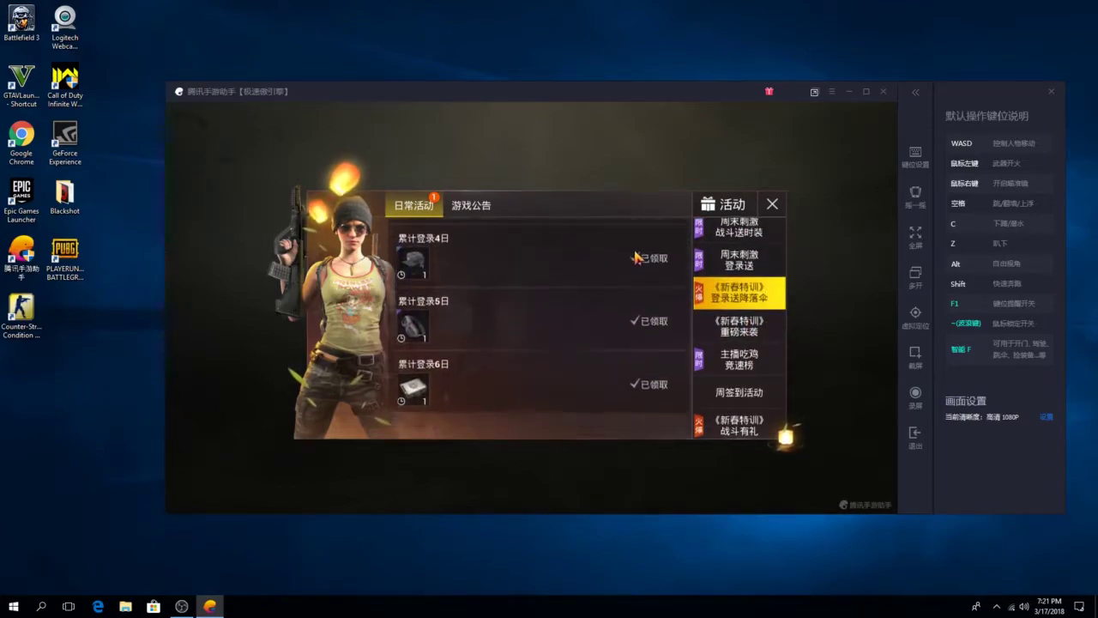
scroll(637, 258, "up", 8)
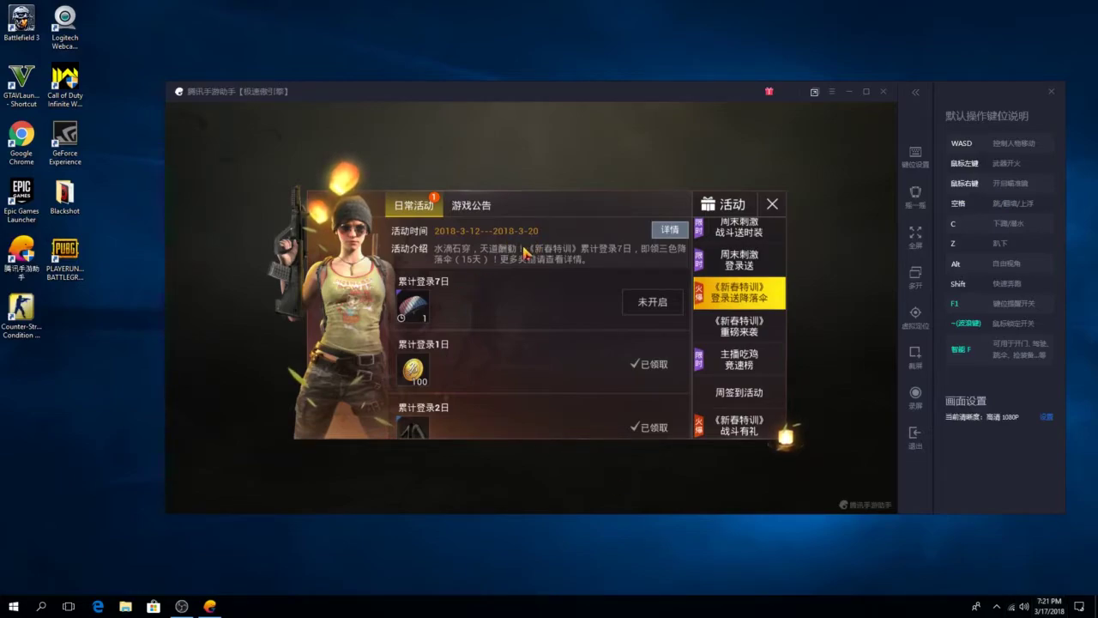
scroll(606, 360, "down", 5)
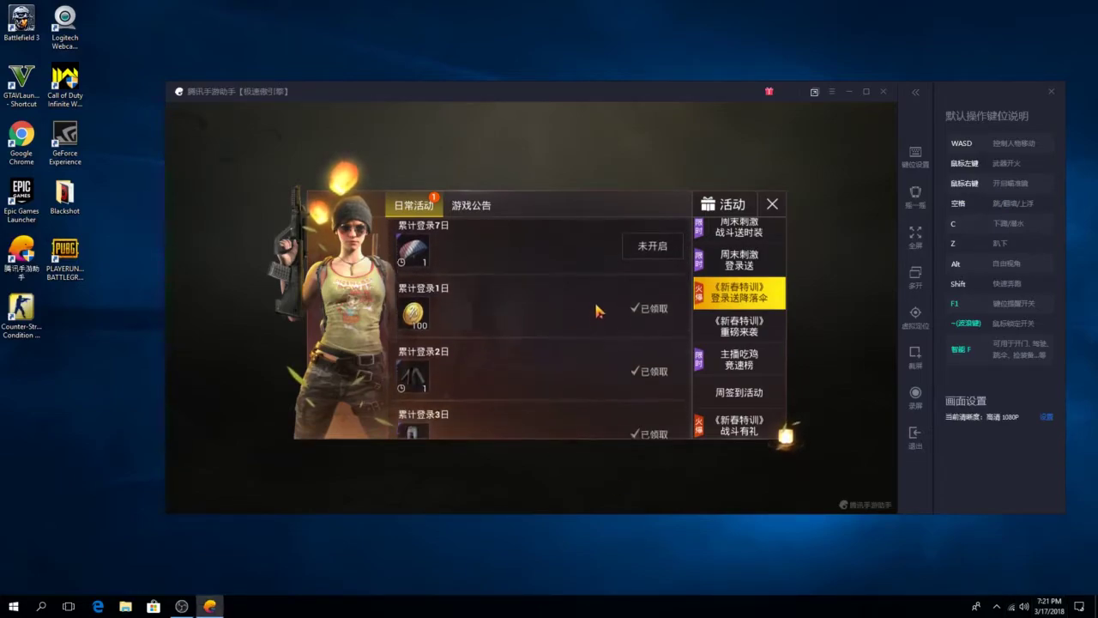
scroll(626, 378, "up", 5)
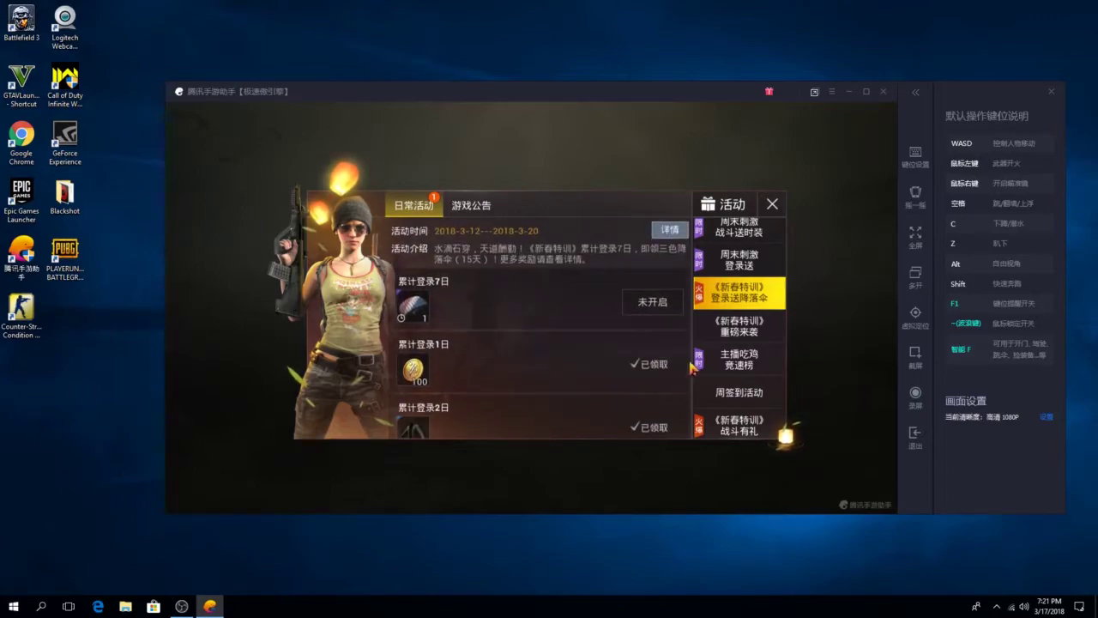
- Review the day-by-day reward items from 累计登录1日 to 累计登录7日 in the parachute login event
scroll(611, 323, "down", 5)
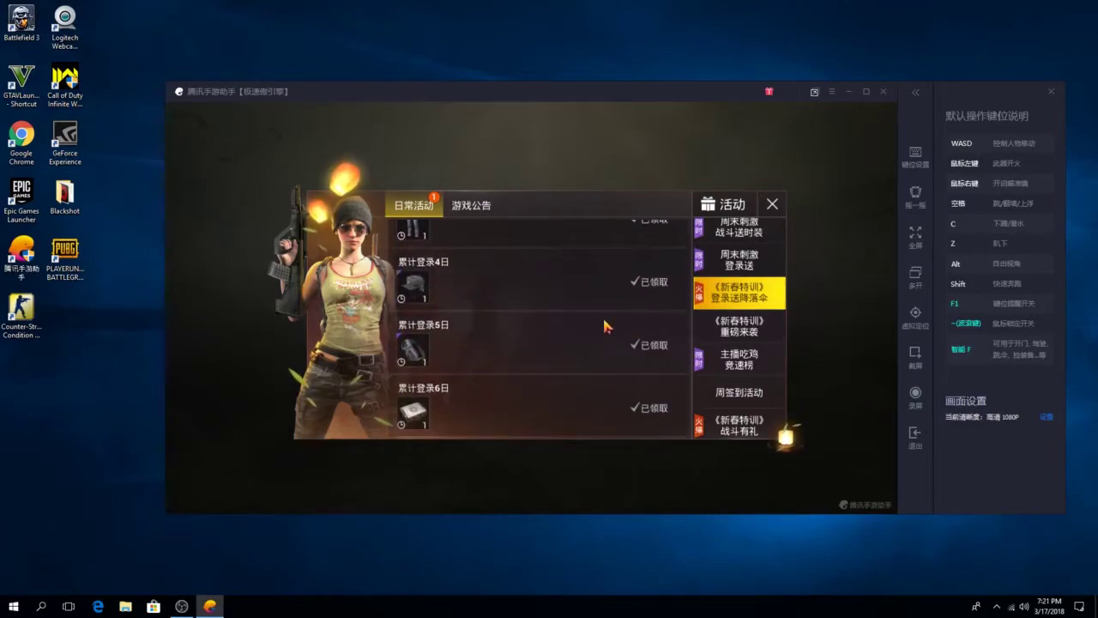
scroll(614, 363, "up", 5)
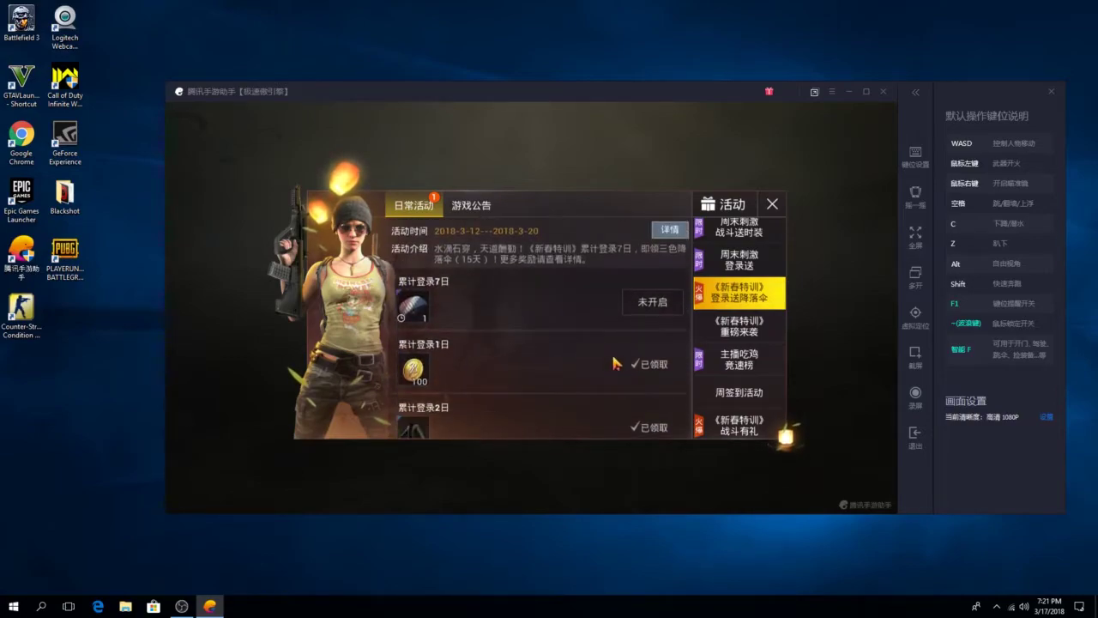
scroll(655, 378, "down", 2)
scroll(659, 334, "up", 2)
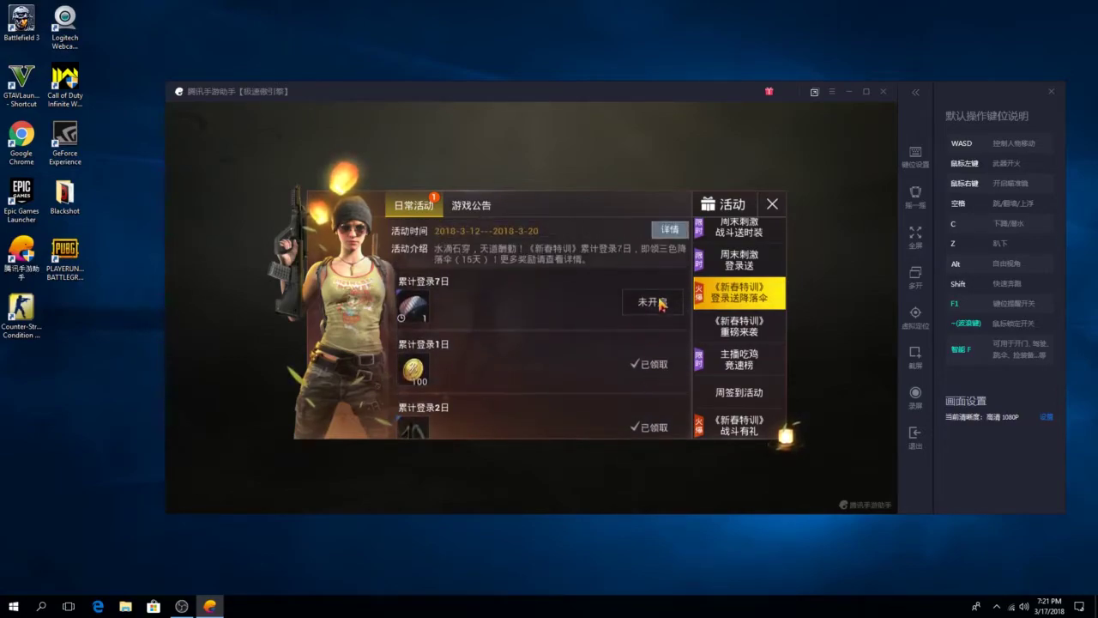
- Exchange 5 necklaces for one red fashion gift box in the 集项链换情侣头像框 event
scroll(670, 367, "up", 6)
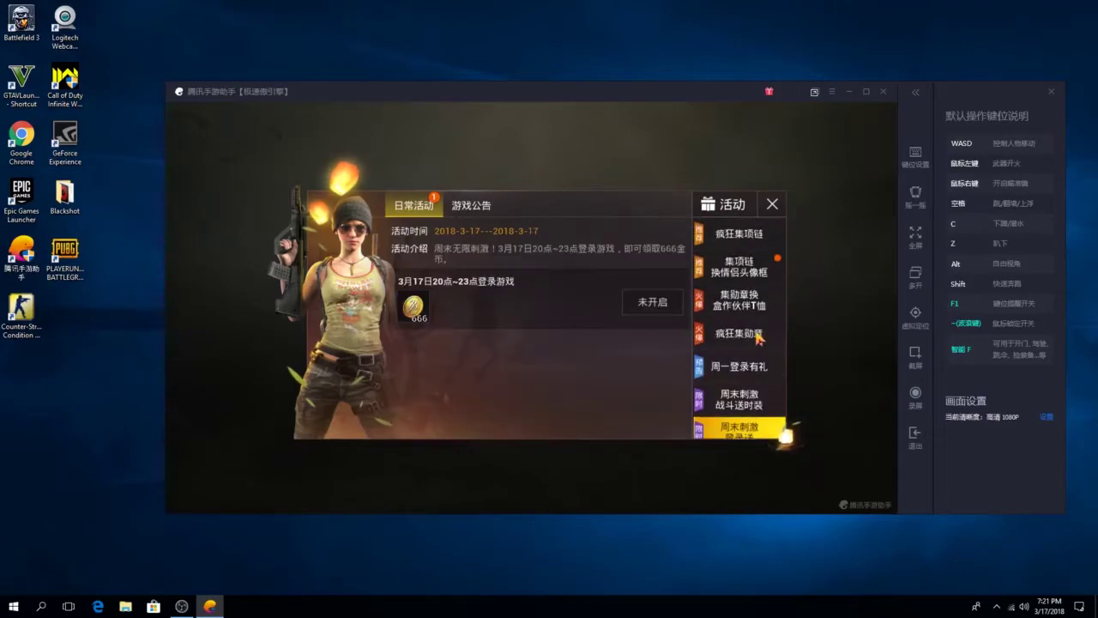
scroll(670, 366, "down", 2)
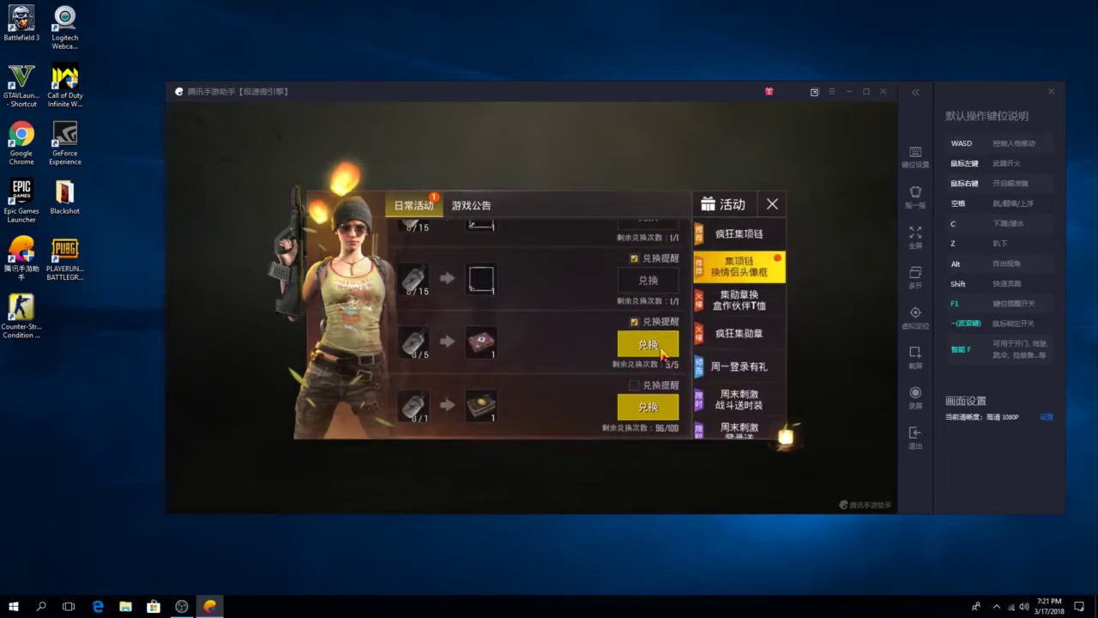
left_click(649, 345)
left_click(559, 431)
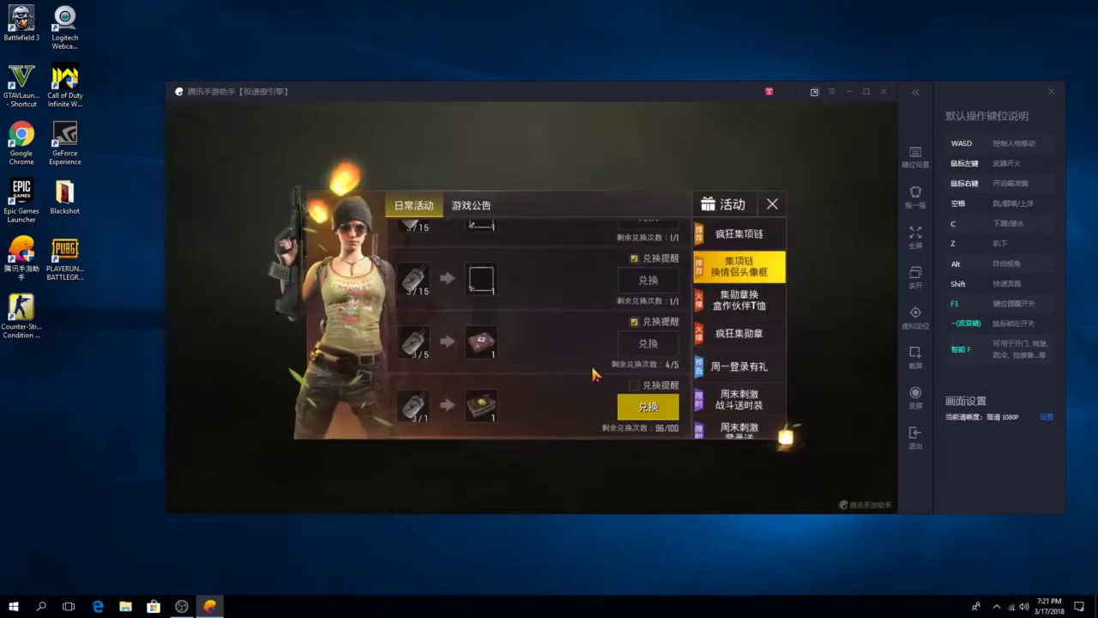
- Exchange 1 medal for one gold coin chest in the 集勋章换盒作伙伴T恤 event and close the events window
left_click(747, 299)
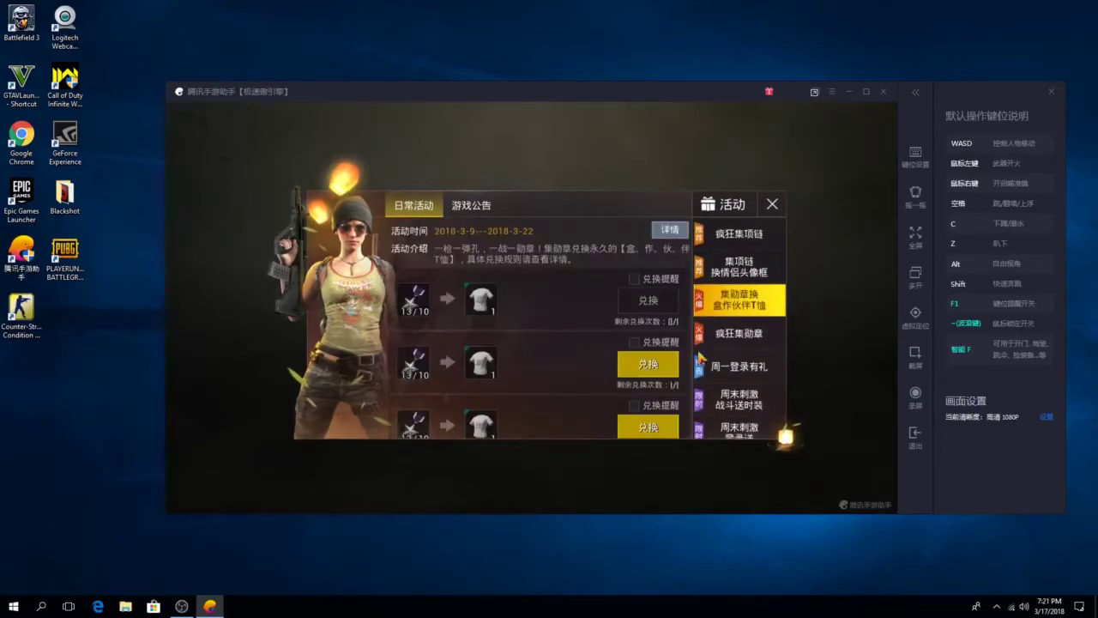
scroll(603, 381, "down", 3)
left_click(648, 422)
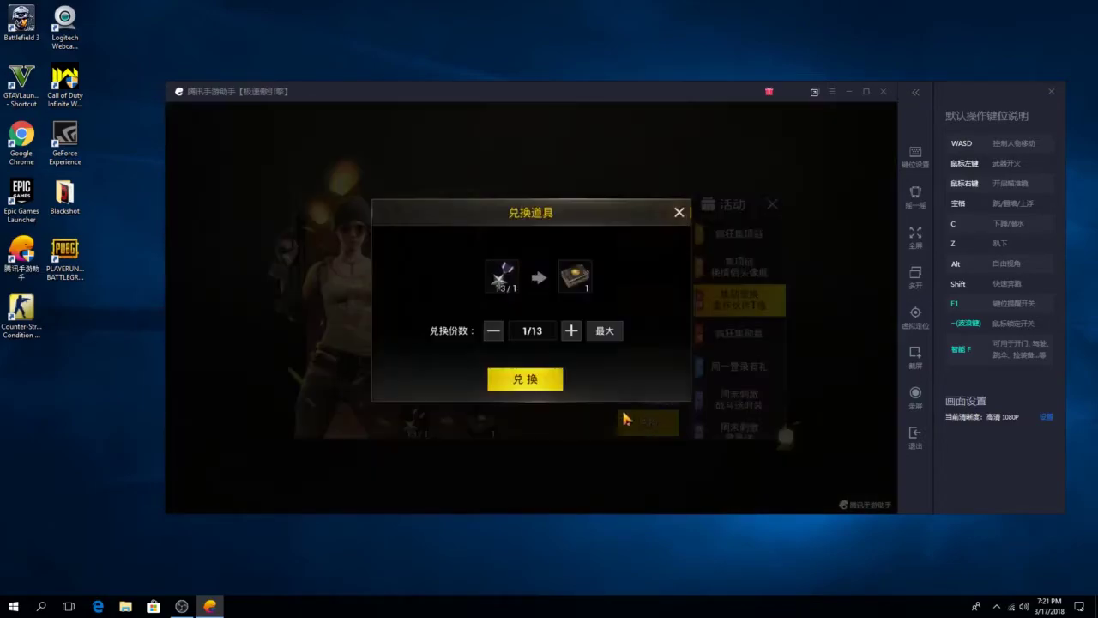
left_click(558, 380)
left_click(528, 431)
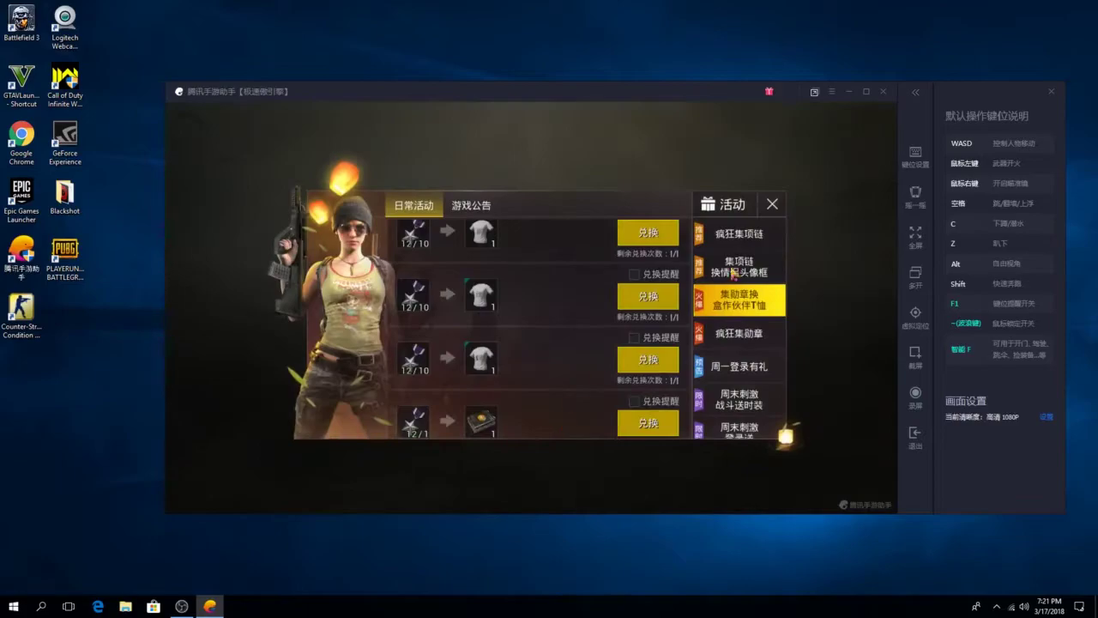
left_click(772, 206)
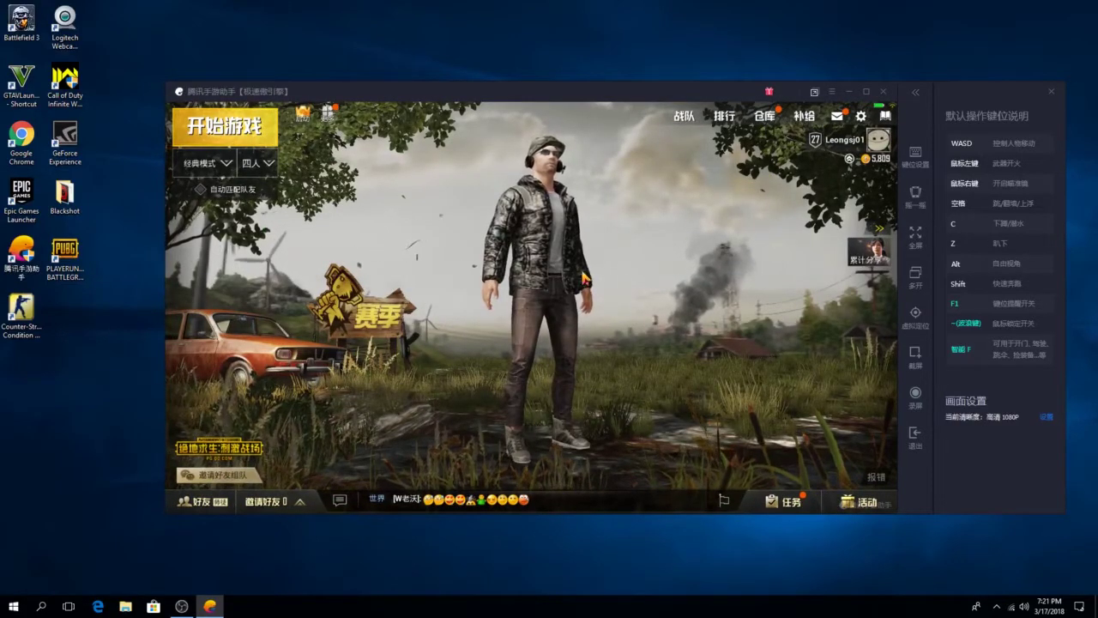
- Open the warehouse (仓库) and browse the owned and locked clothing in the 时装 category
left_click(766, 117)
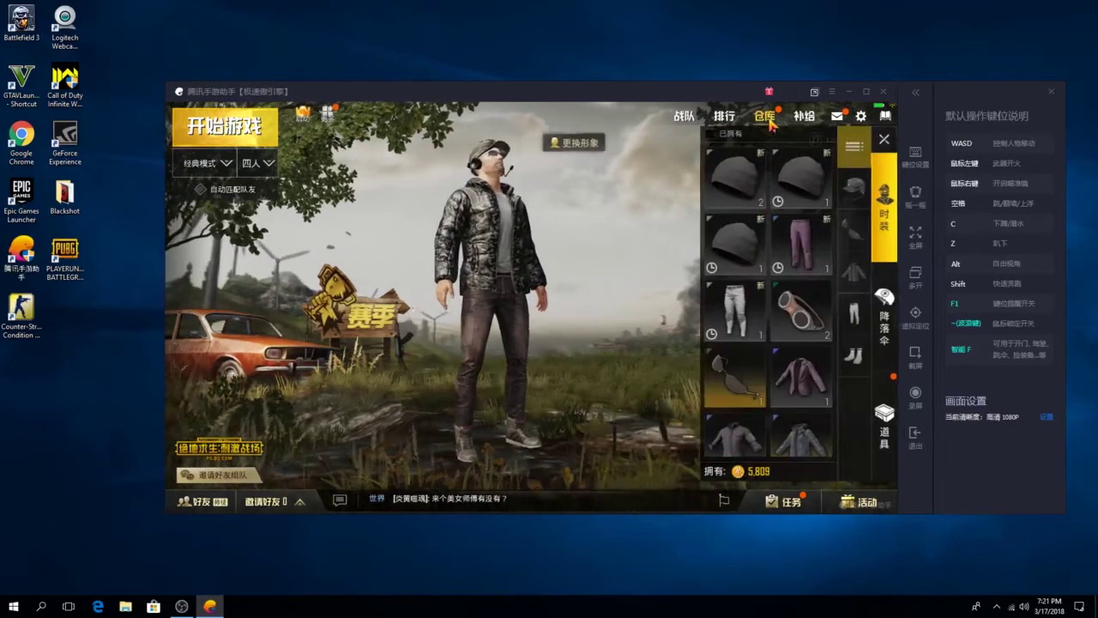
scroll(778, 261, "down", 10)
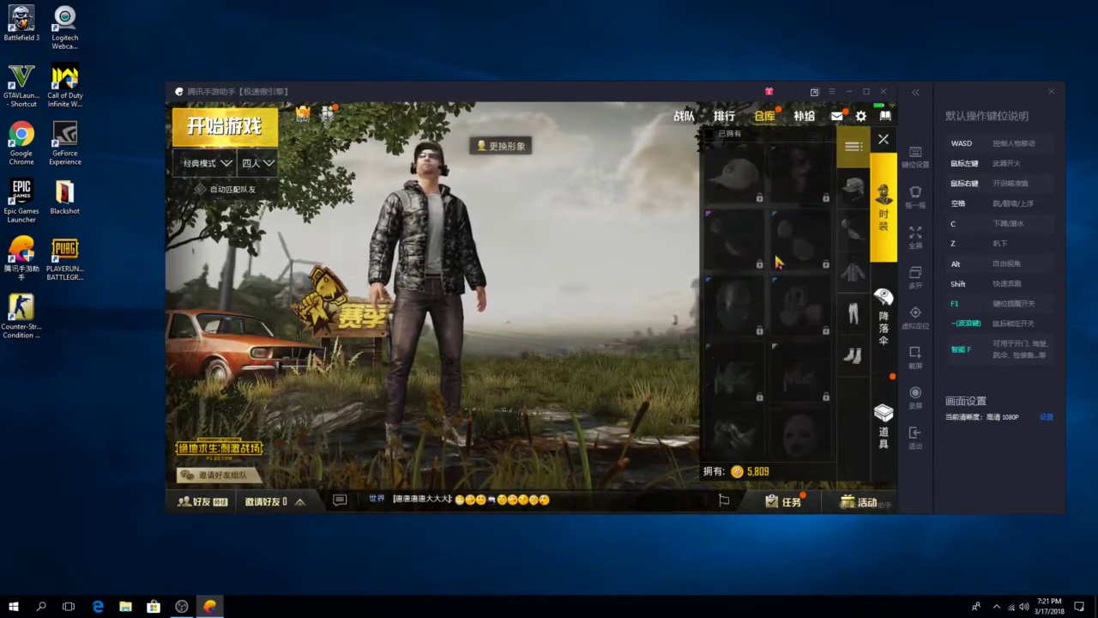
scroll(778, 262, "up", 10)
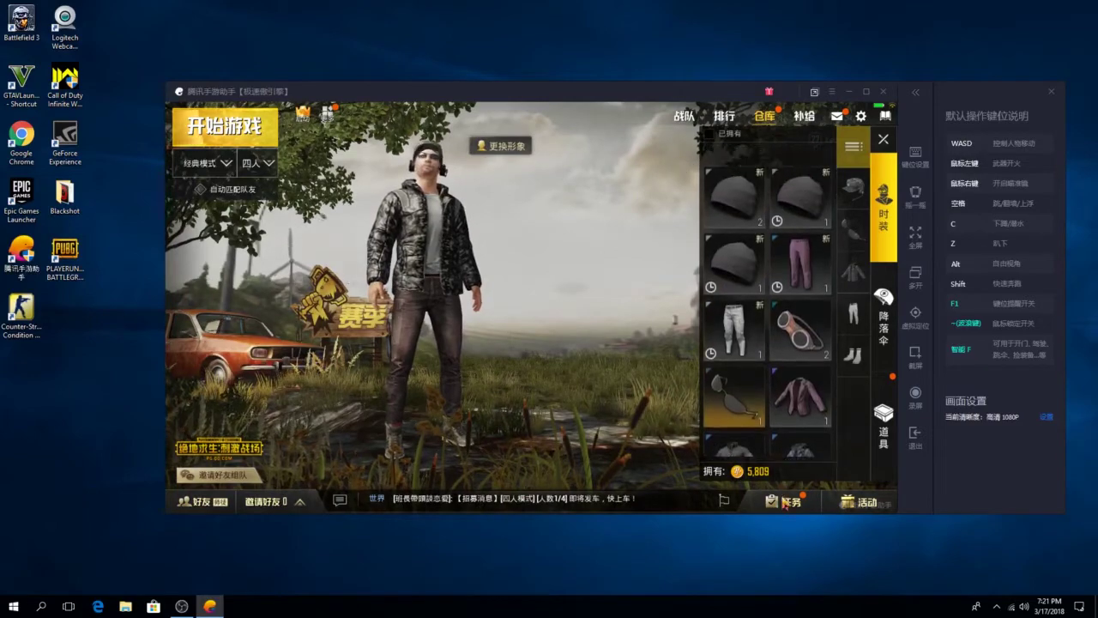
scroll(780, 294, "down", 10)
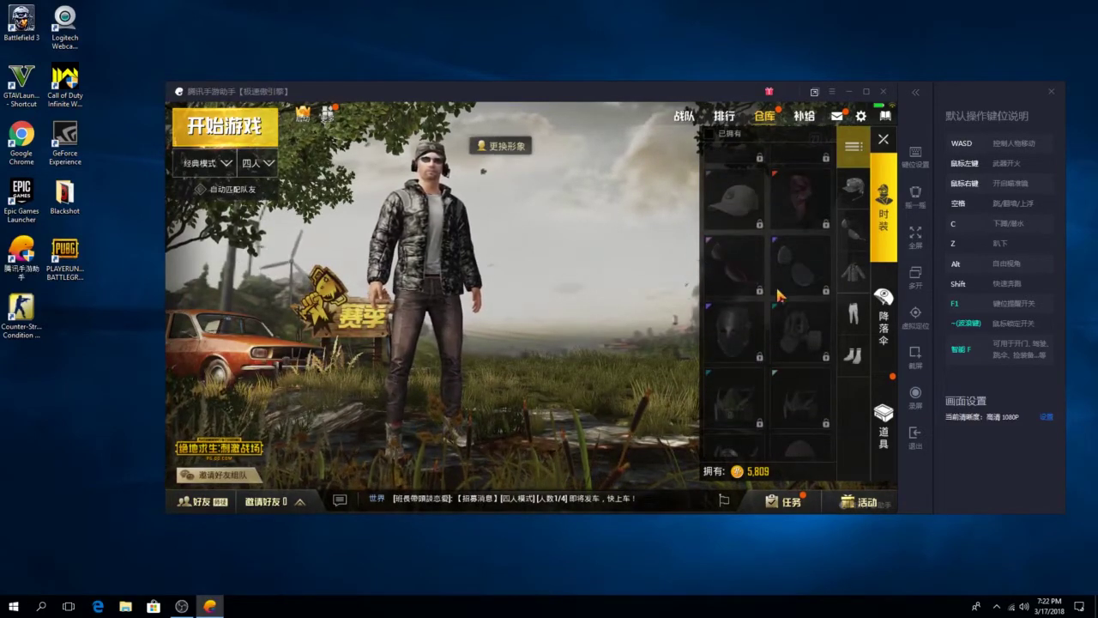
scroll(780, 298, "down", 8)
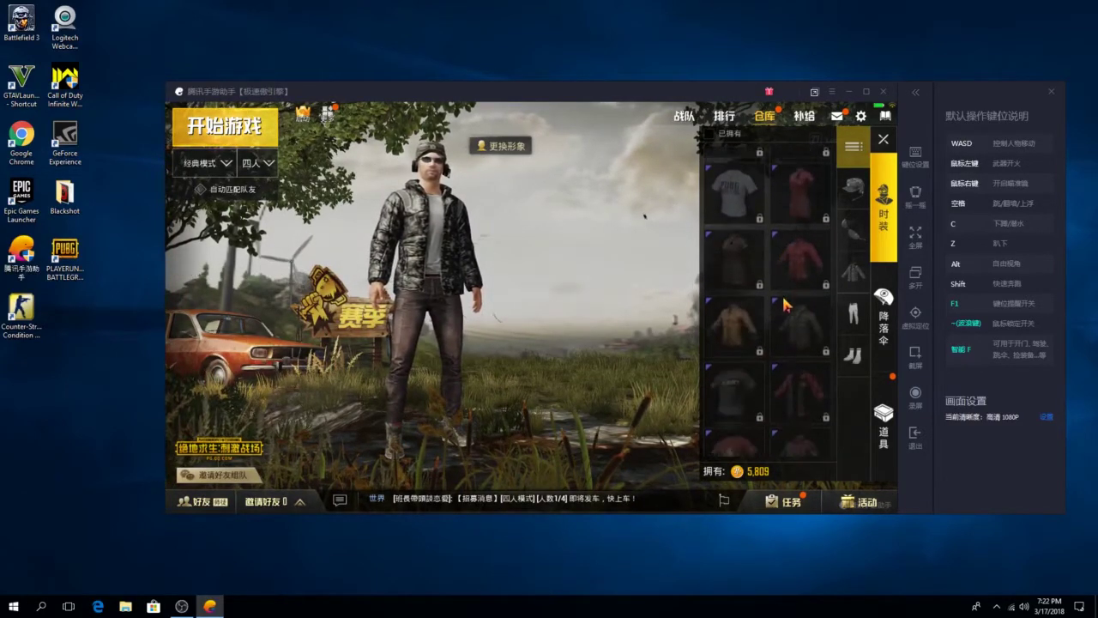
scroll(783, 304, "down", 10)
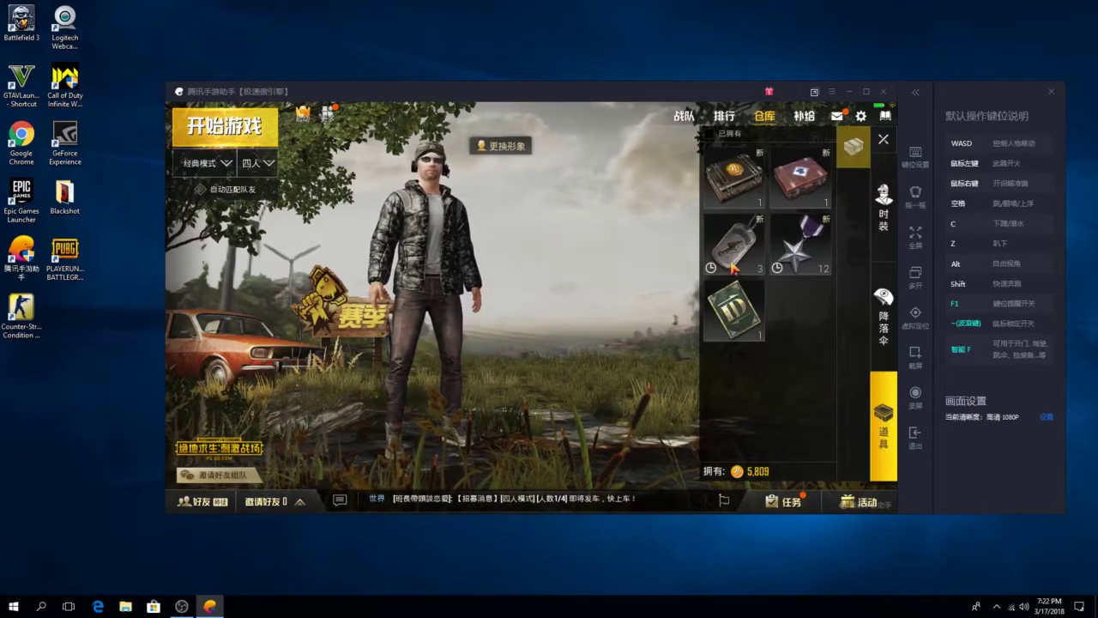
- Use the 天天刺激金币宝箱 chest from the 道具 items and collect its reward
left_click(757, 191)
left_click(649, 464)
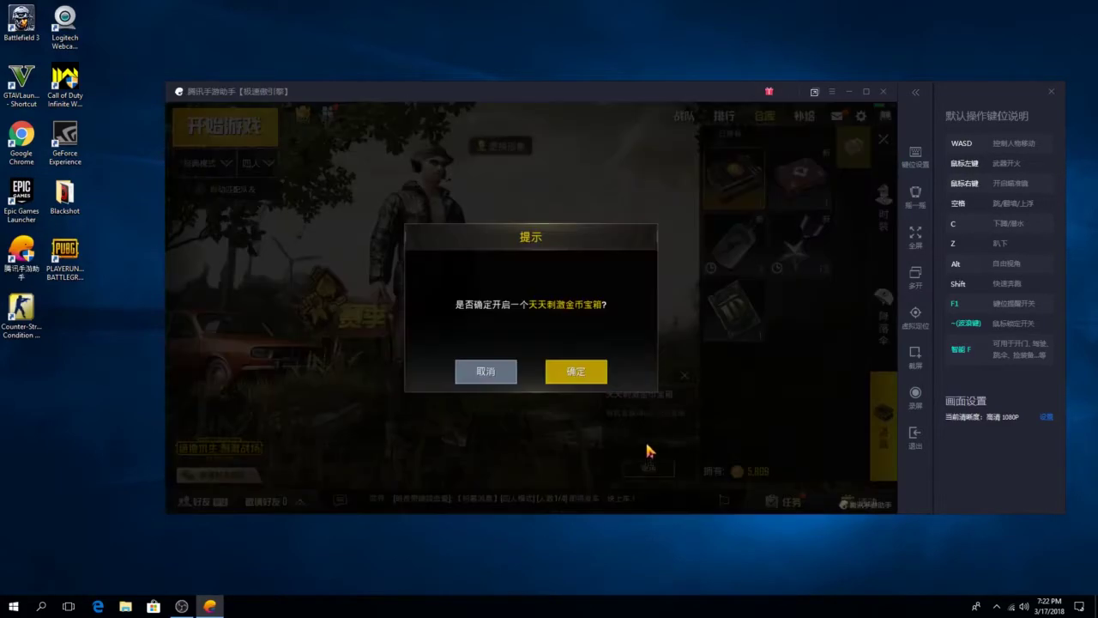
left_click(508, 377)
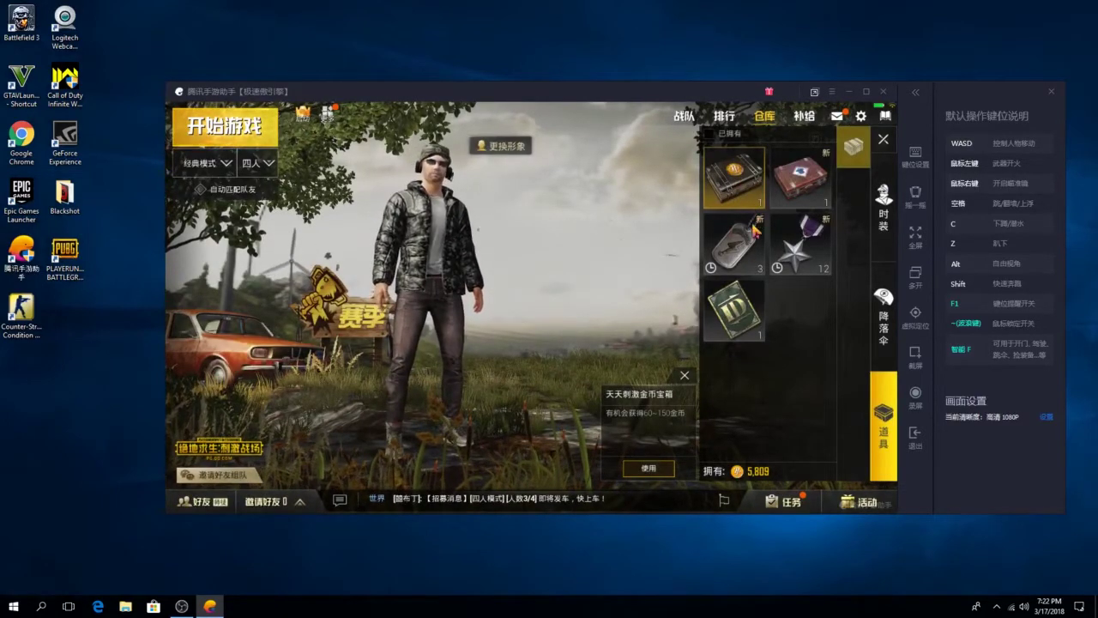
left_click(666, 468)
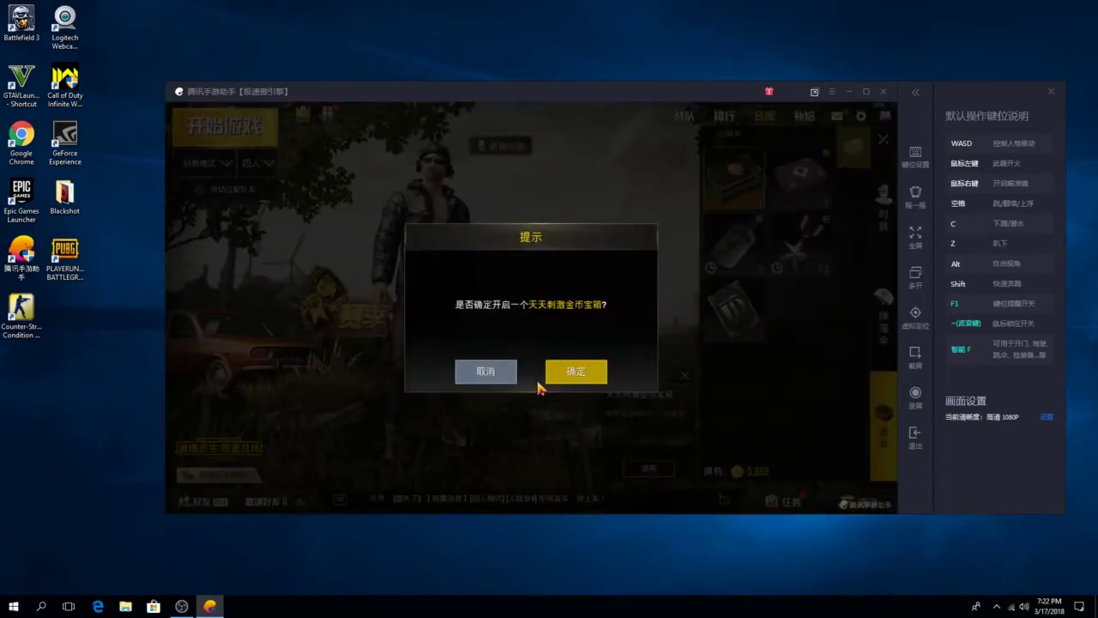
left_click(586, 374)
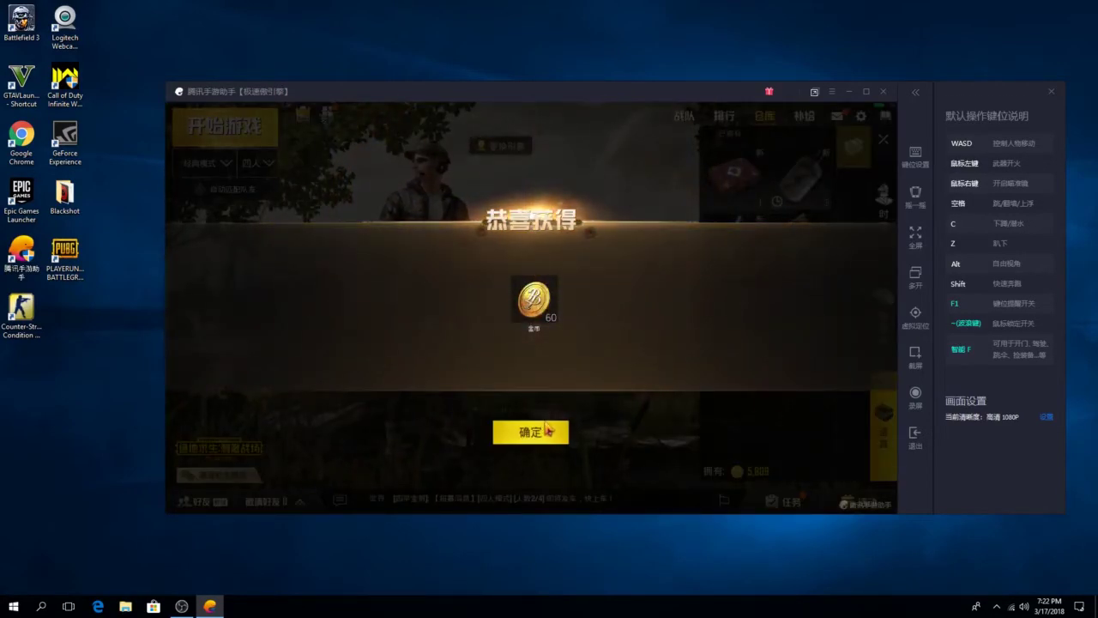
left_click(543, 432)
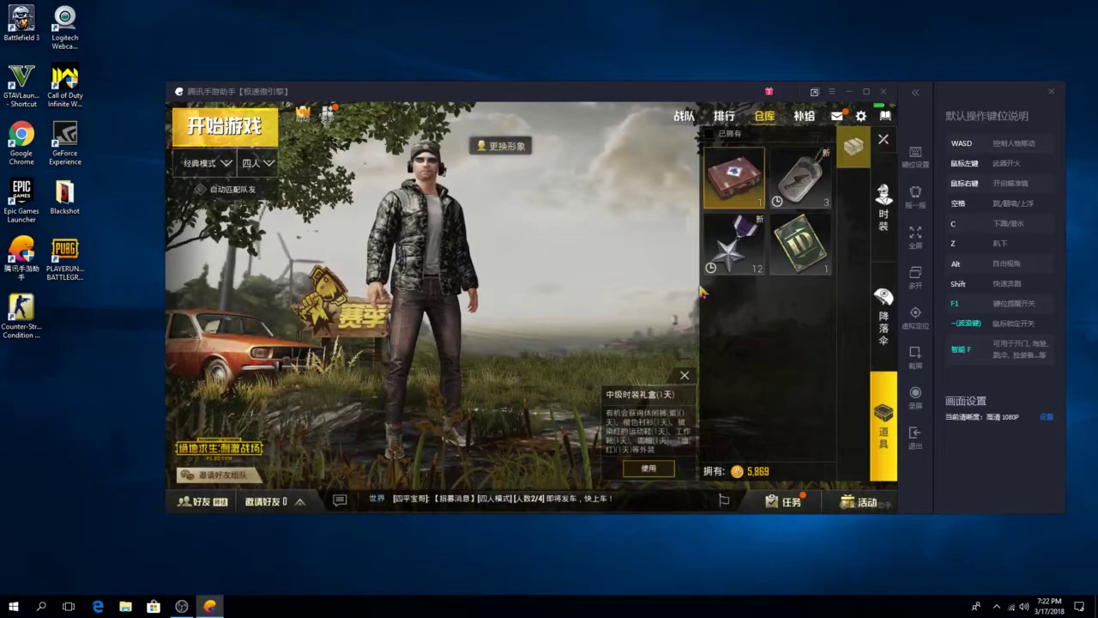
- Use the 中级时装礼盒(1天) gift box and collect its clothing reward
left_click(650, 470)
left_click(584, 370)
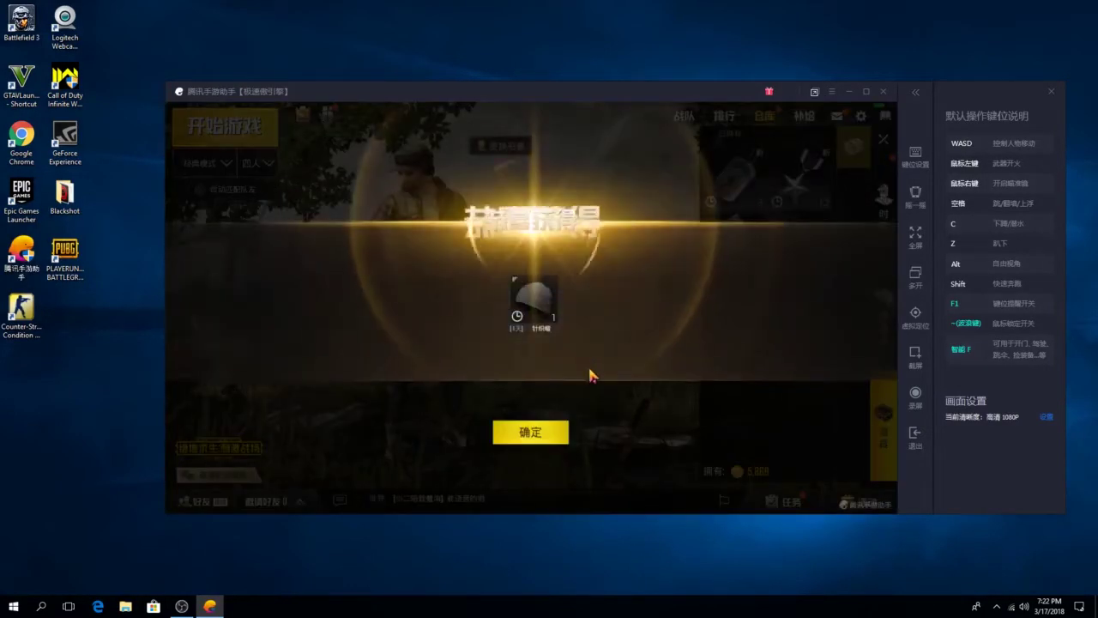
left_click(562, 435)
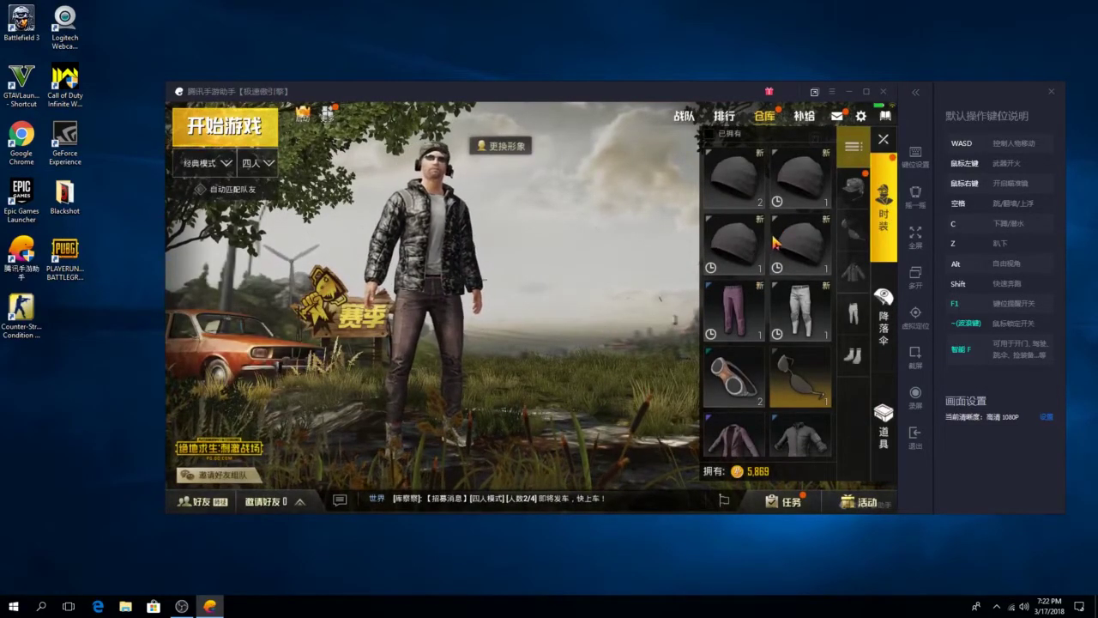
- Try on the permanent 针织帽 in the 时装 category, switch back to the camouflage cap, and close the warehouse
left_click(752, 200)
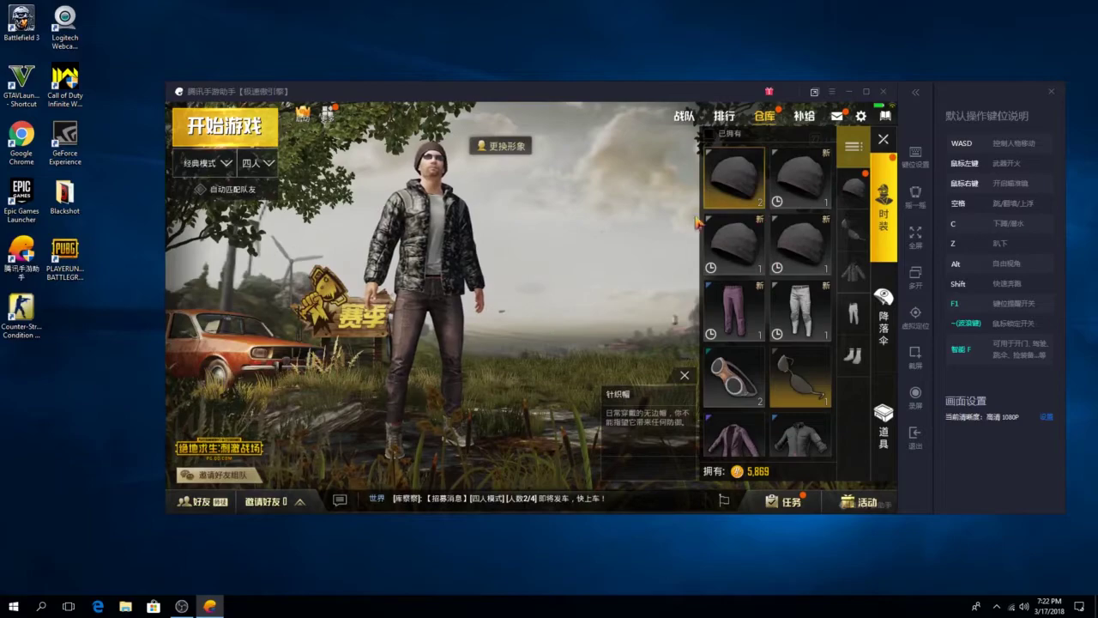
scroll(783, 283, "down", 5)
scroll(783, 315, "down", 4)
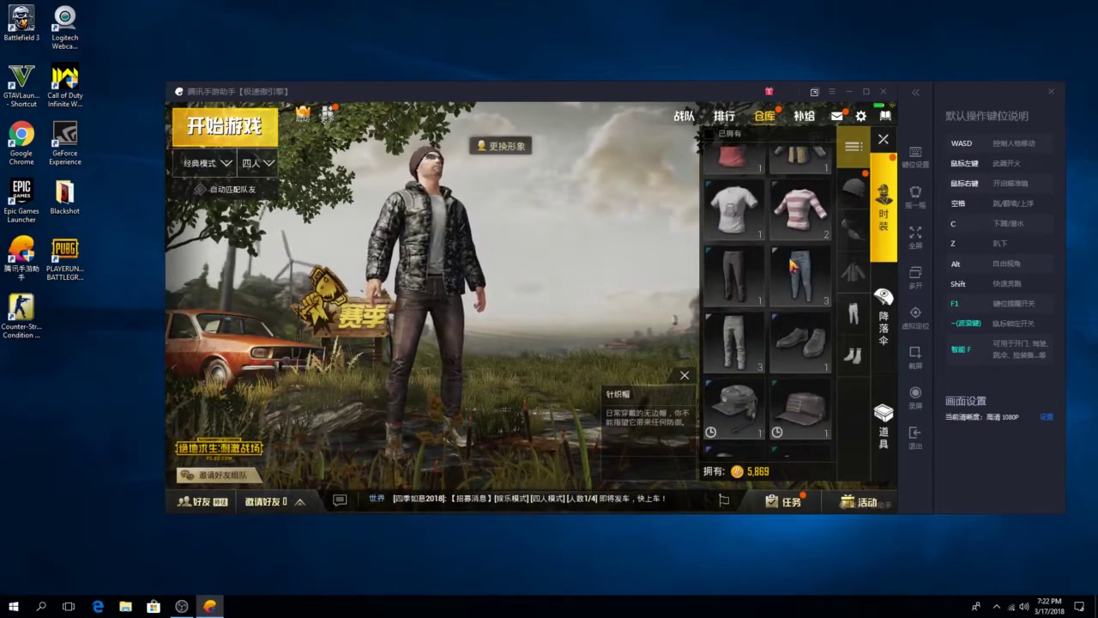
left_click(733, 248)
left_click(884, 140)
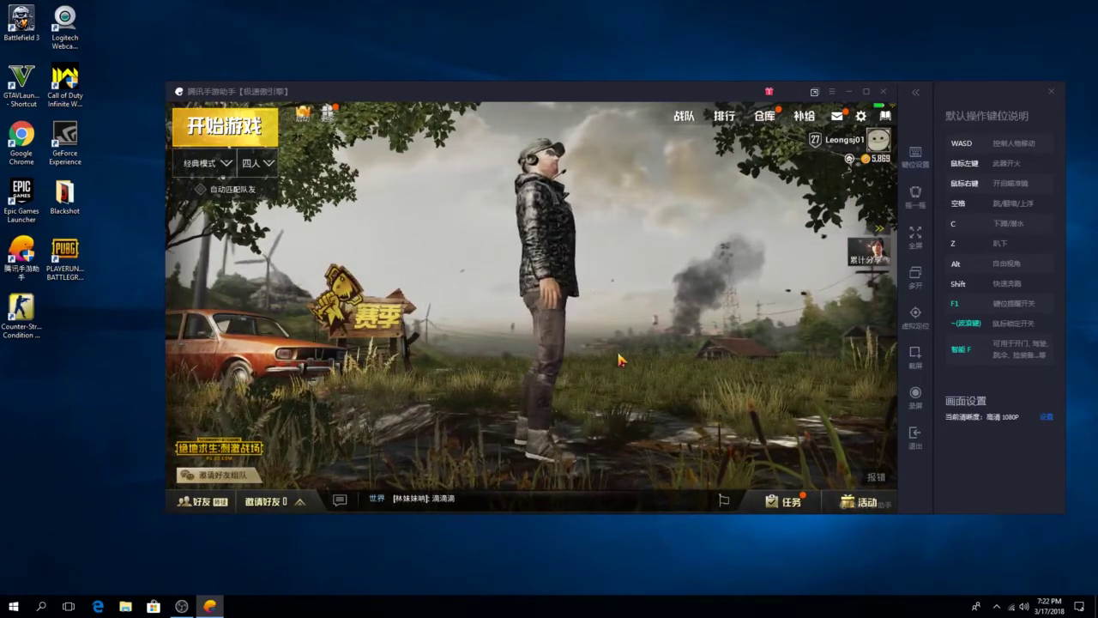
- View the 尖兵补给箱 crate in the supply shop (补给) and return to the lobby
left_click(804, 115)
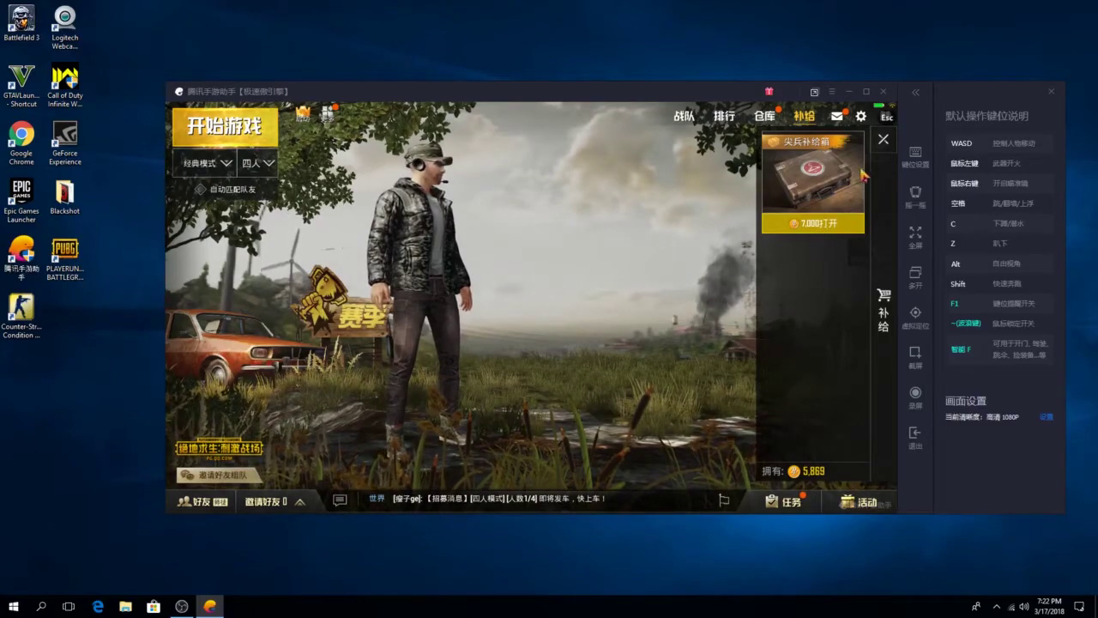
key("Escape")
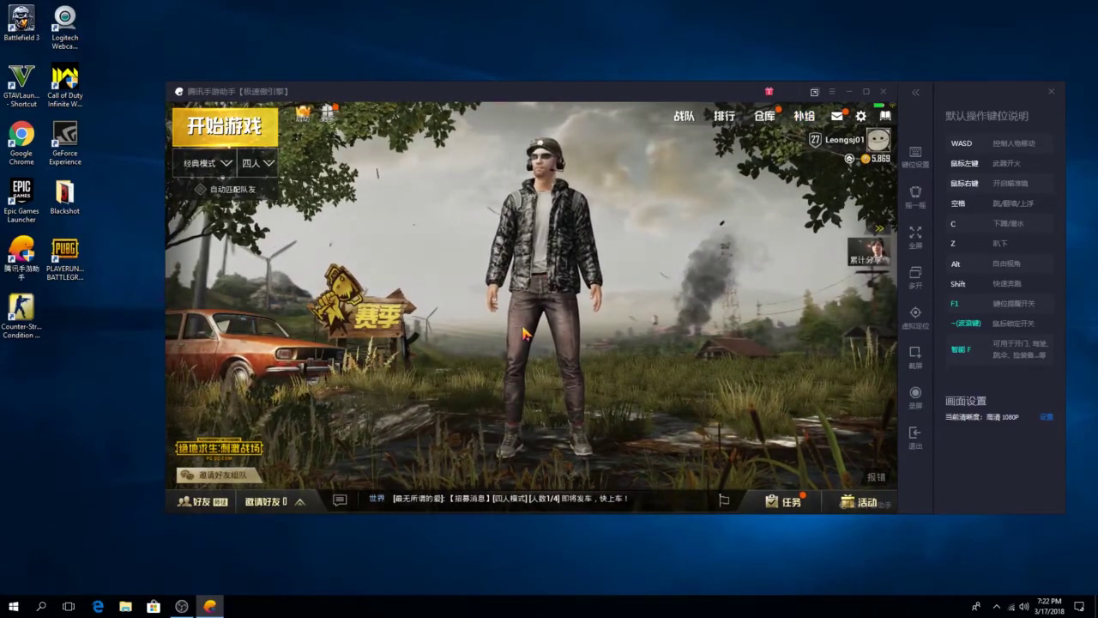
- Rotate the lobby character to view the outfit, and briefly open and close the 邀请好友 list
left_click_drag(525, 333, 634, 339)
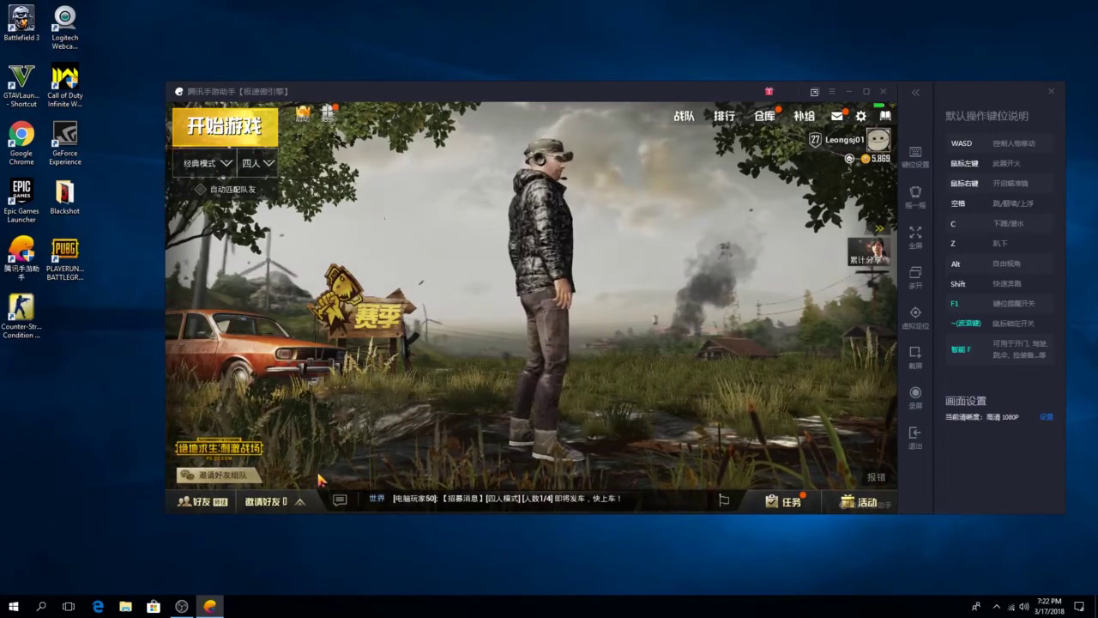
left_click(281, 505)
left_click(283, 505)
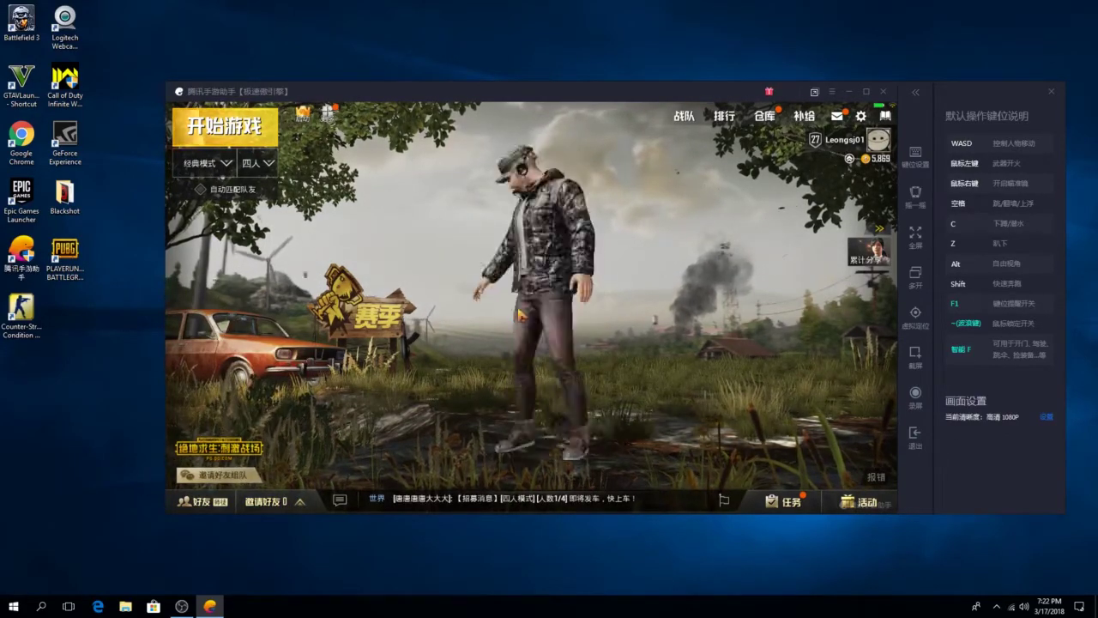
left_click_drag(480, 326, 553, 342)
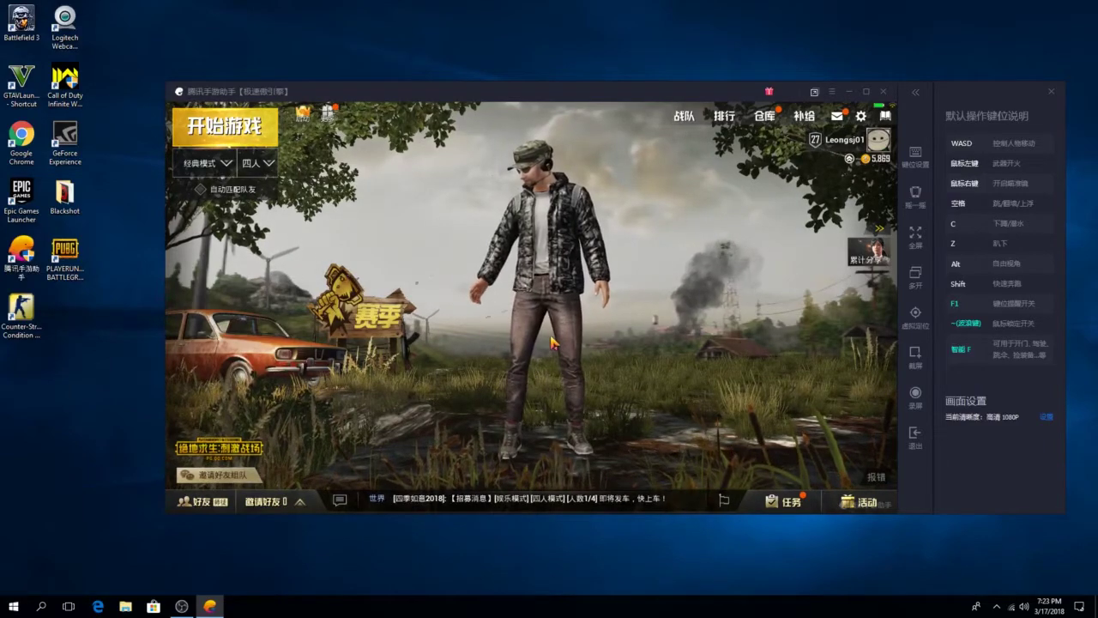